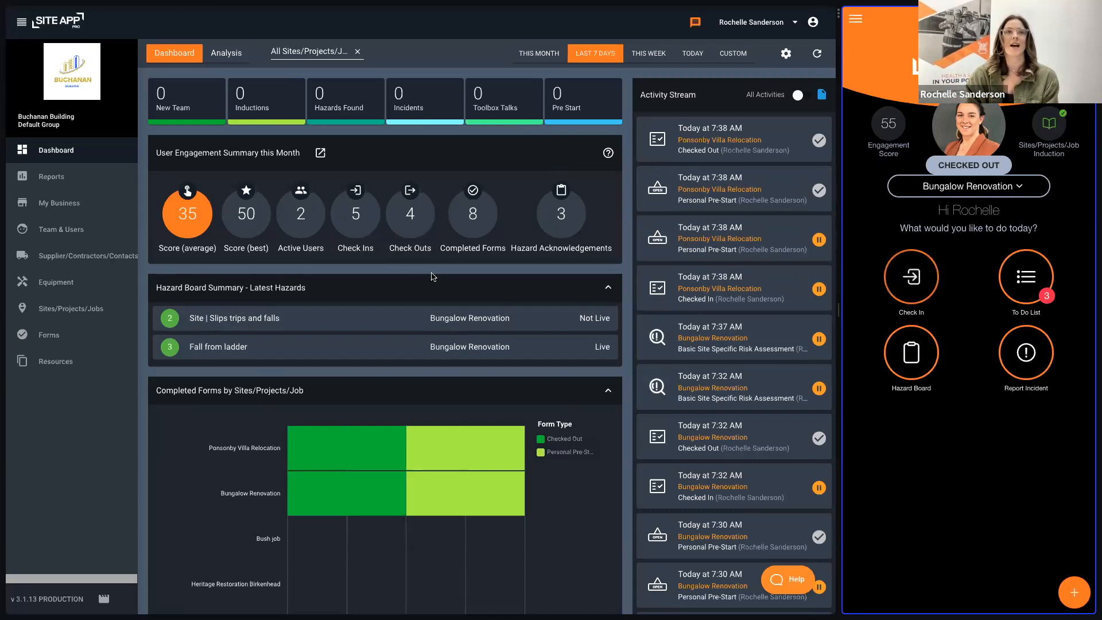
Step: Review the dashboard's completed forms, certificates, equipment, corrective action and site map summaries
scroll(432, 277, "down", 3)
scroll(432, 277, "down", 3)
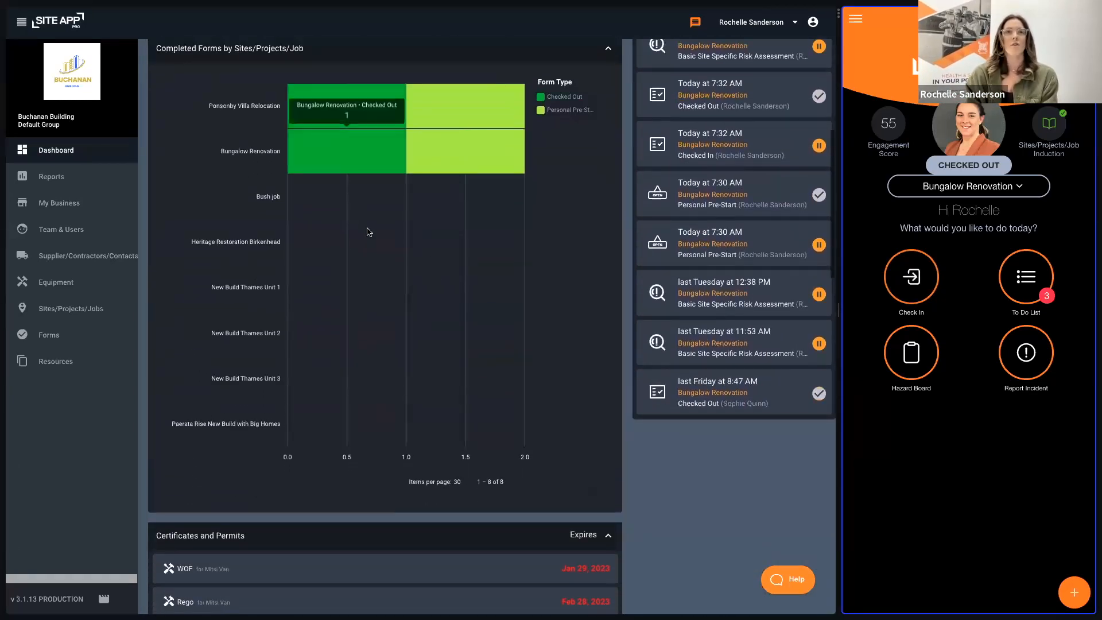
scroll(386, 251, "down", 6)
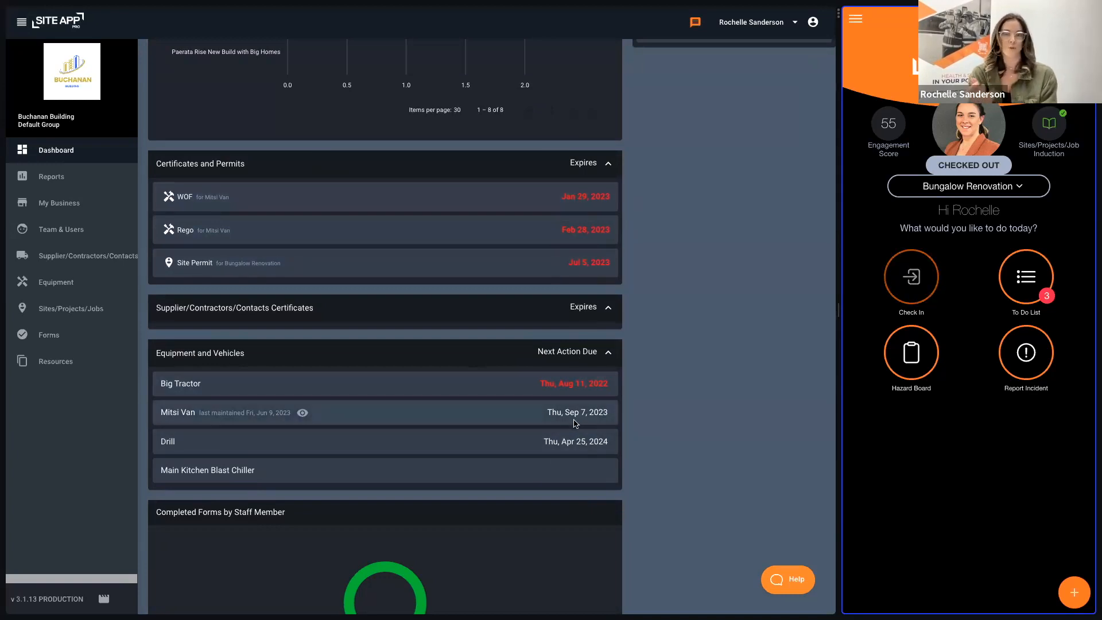
scroll(587, 445, "down", 1)
scroll(587, 446, "down", 6)
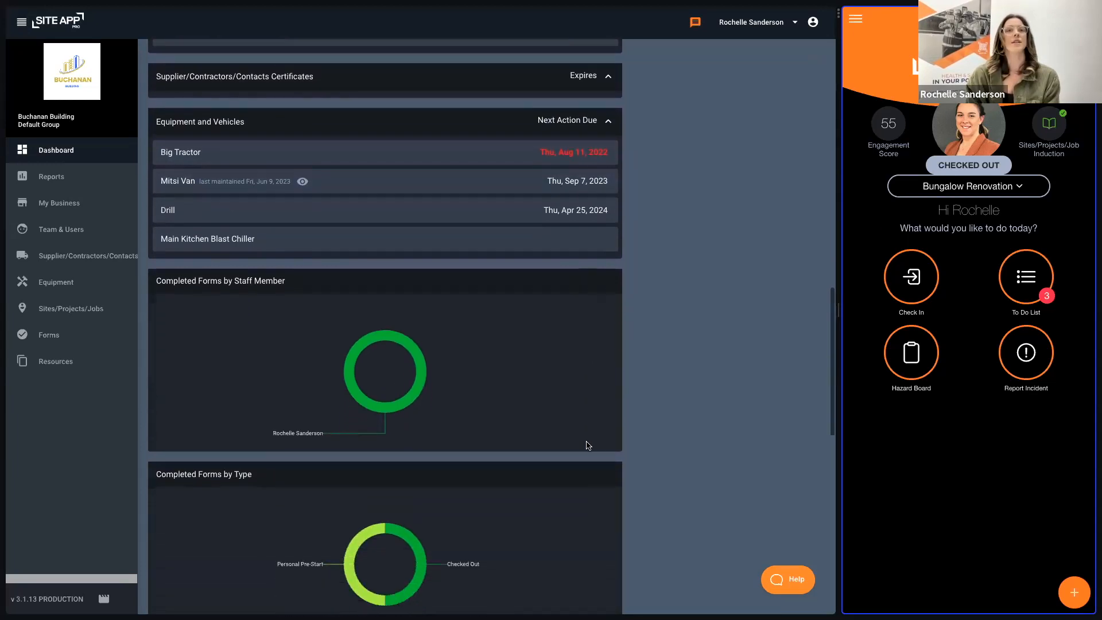
scroll(667, 432, "down", 1)
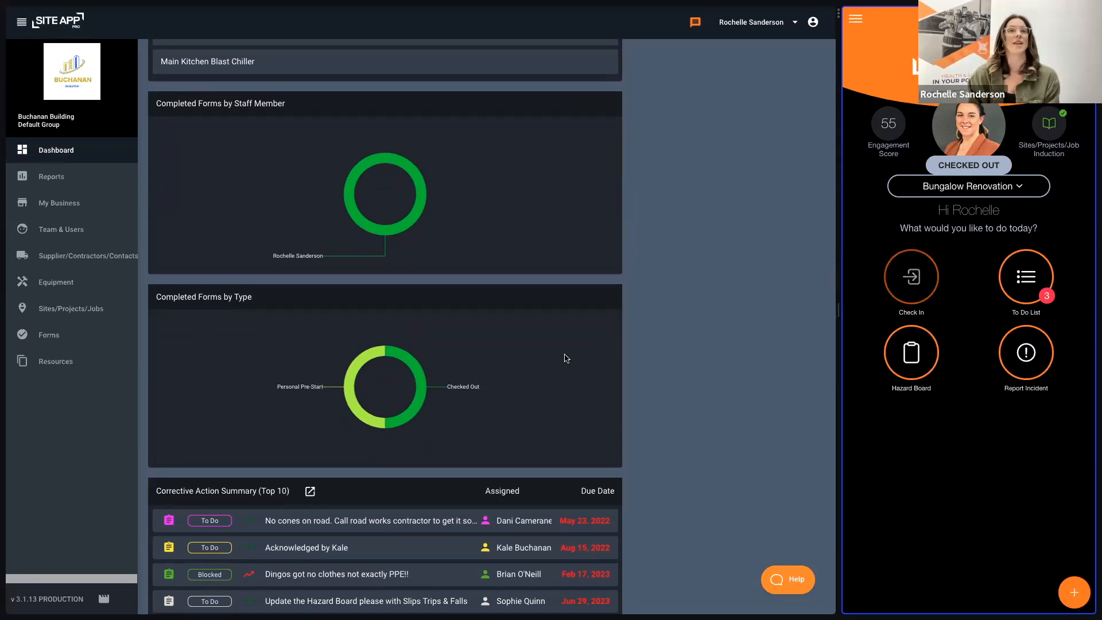
scroll(671, 363, "down", 5)
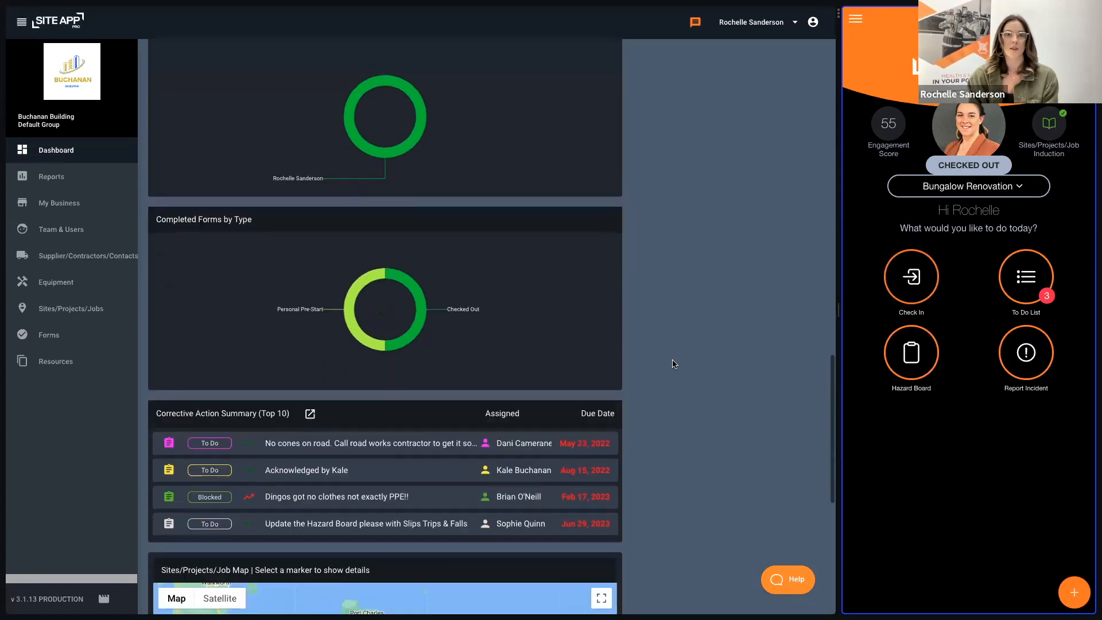
scroll(672, 363, "down", 1)
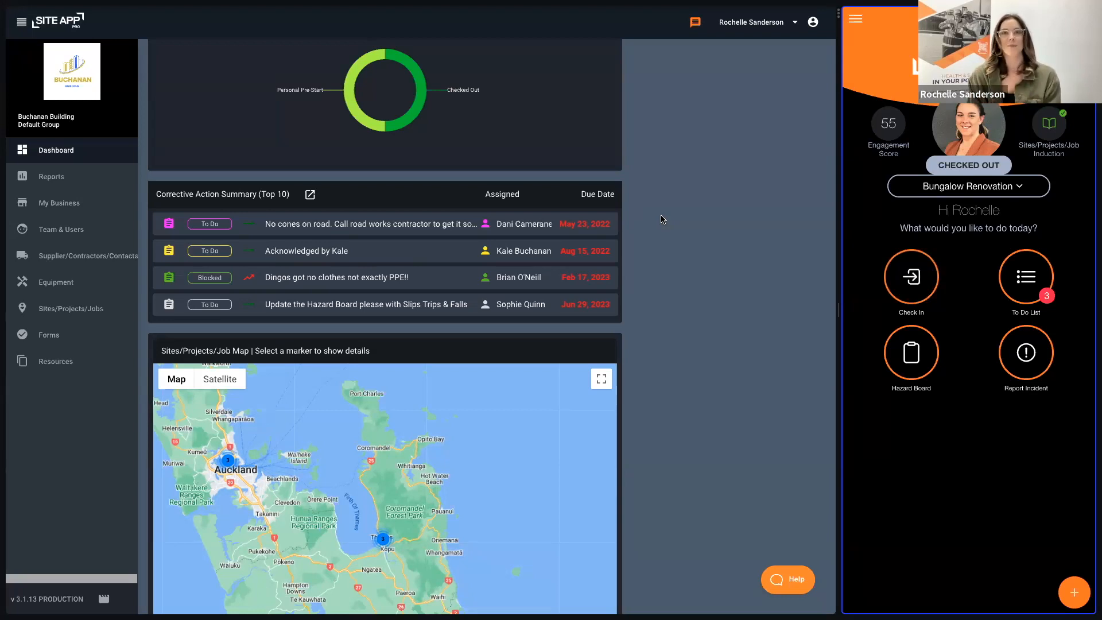
scroll(679, 243, "down", 4)
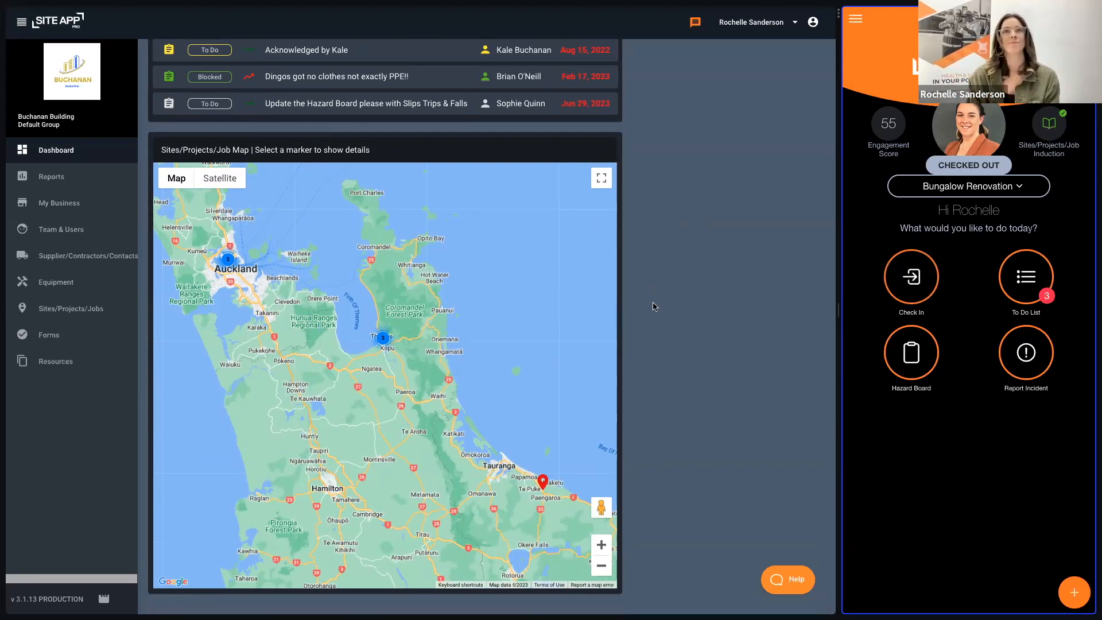
scroll(648, 298, "down", 10)
scroll(652, 292, "up", 8)
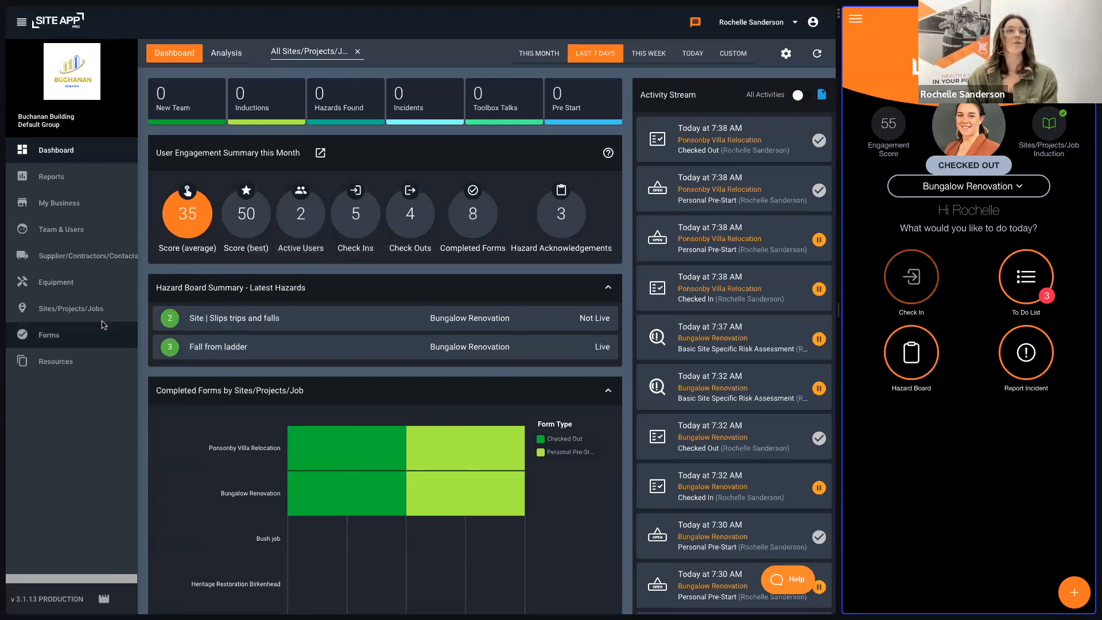
Step: Open the Forms list sorted by schedule, and show the To Do list in the mobile app
left_click(55, 336)
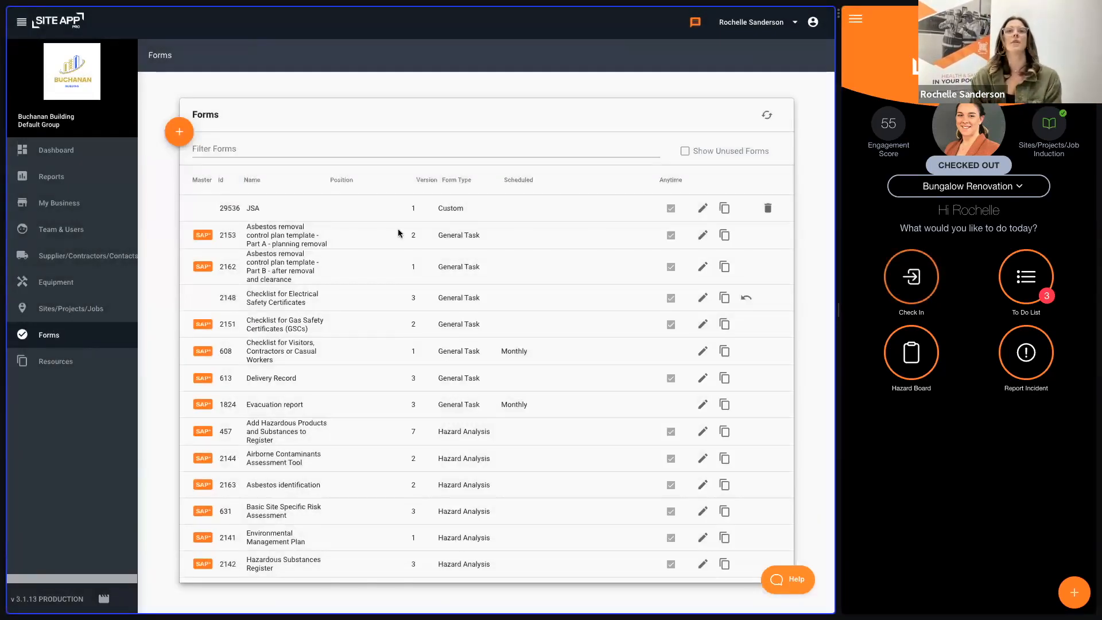
left_click(518, 180)
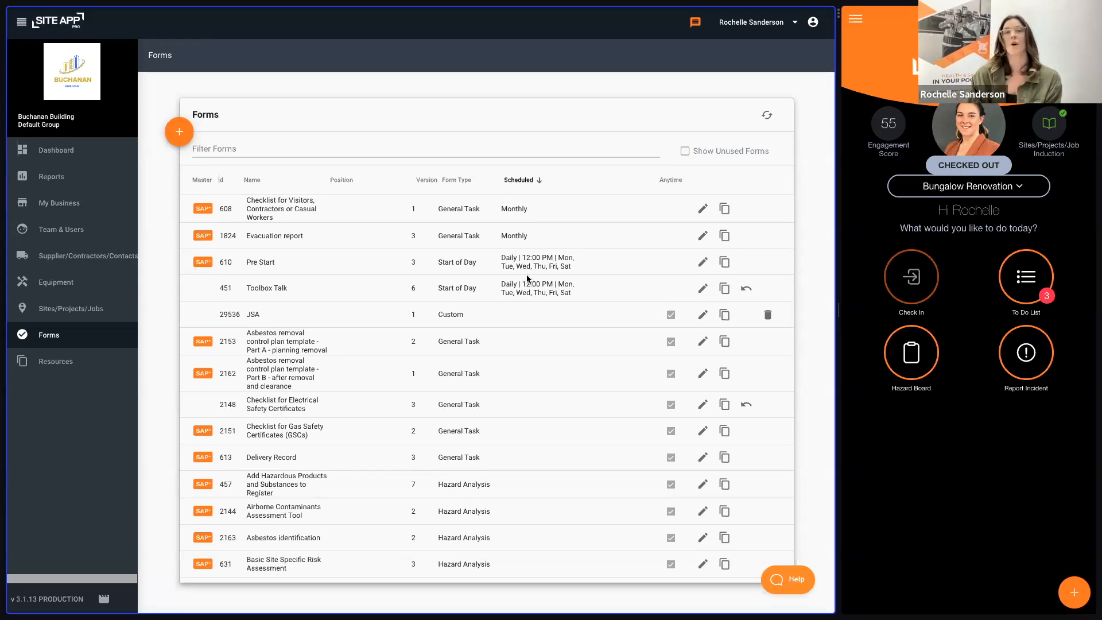
left_click(1027, 277)
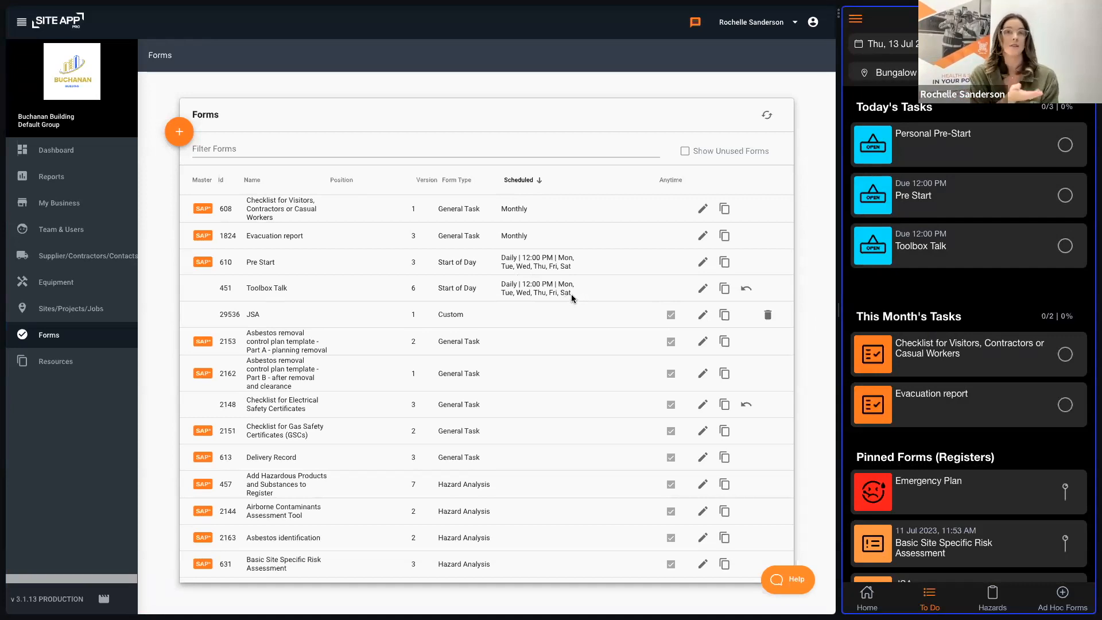
Step: Set the Toolbox Talk form's schedule to Weekly, reload the mobile To Do list for comparison, and save the form
left_click(702, 289)
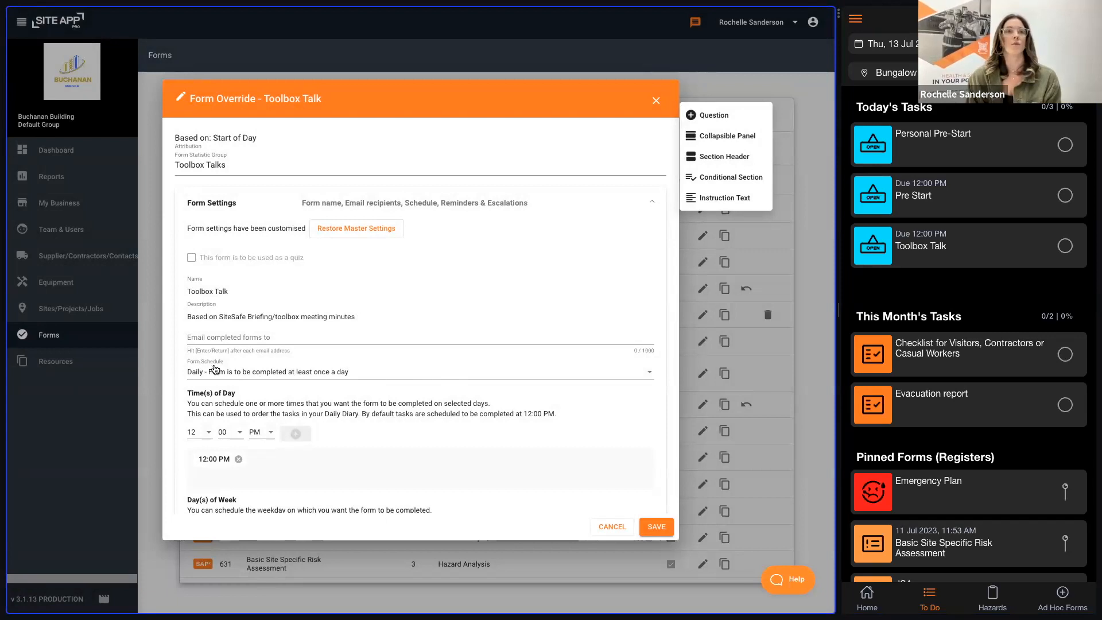
left_click(238, 372)
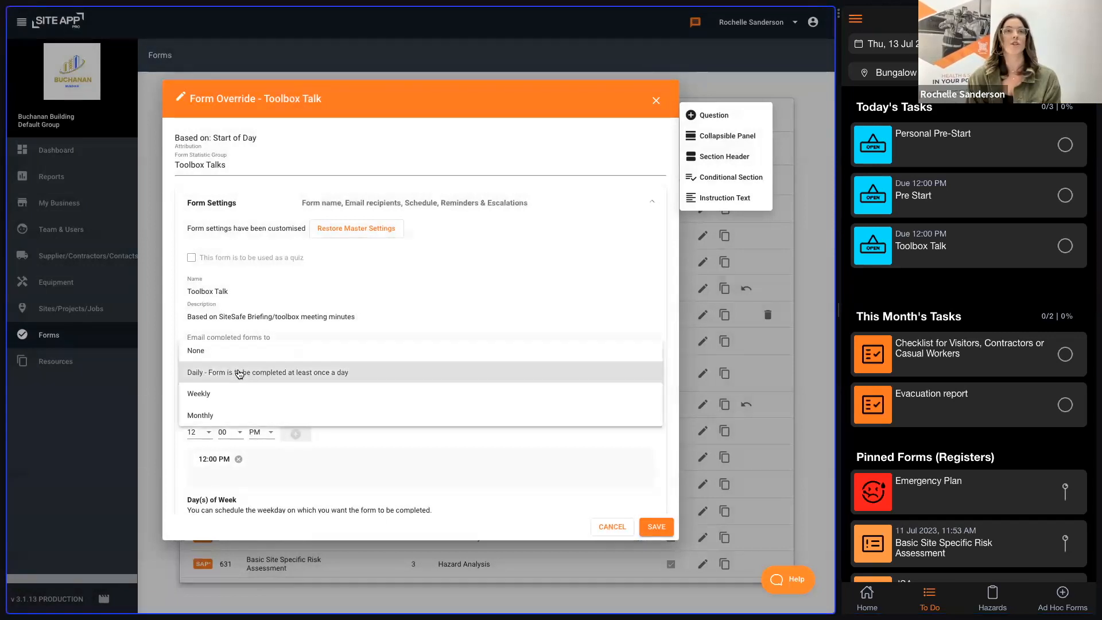
left_click(219, 393)
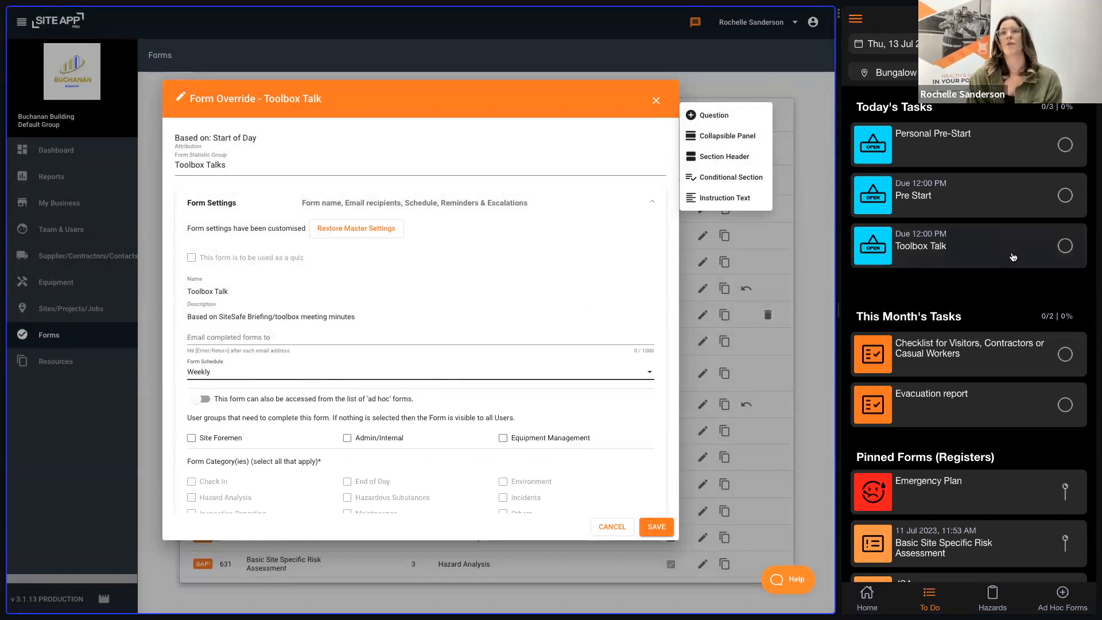
left_click(975, 291)
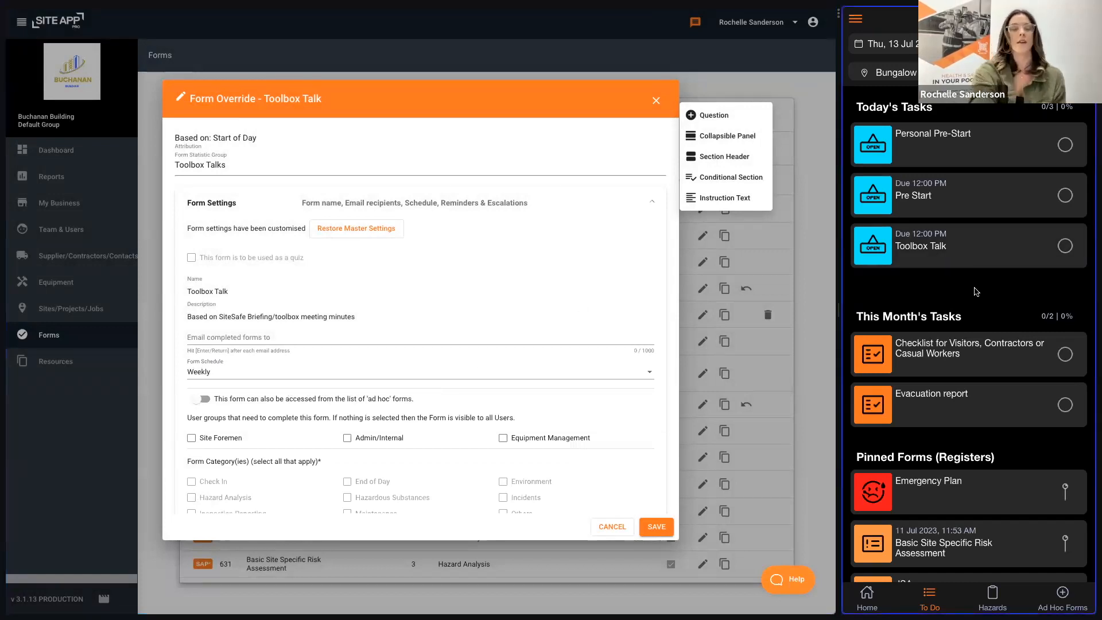
key("super+r")
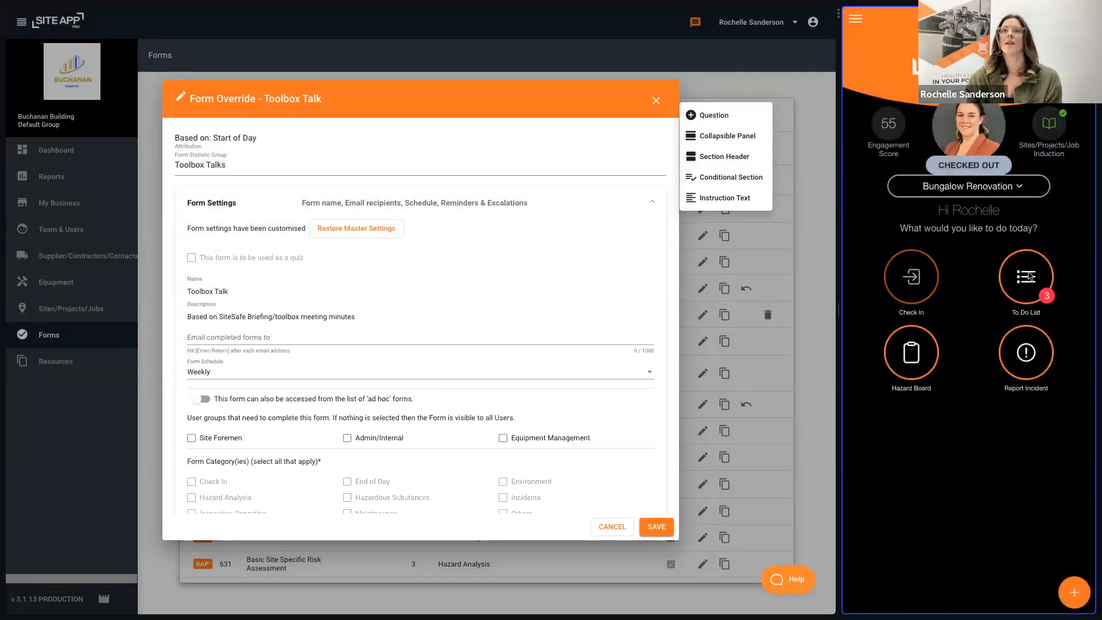
left_click(1030, 277)
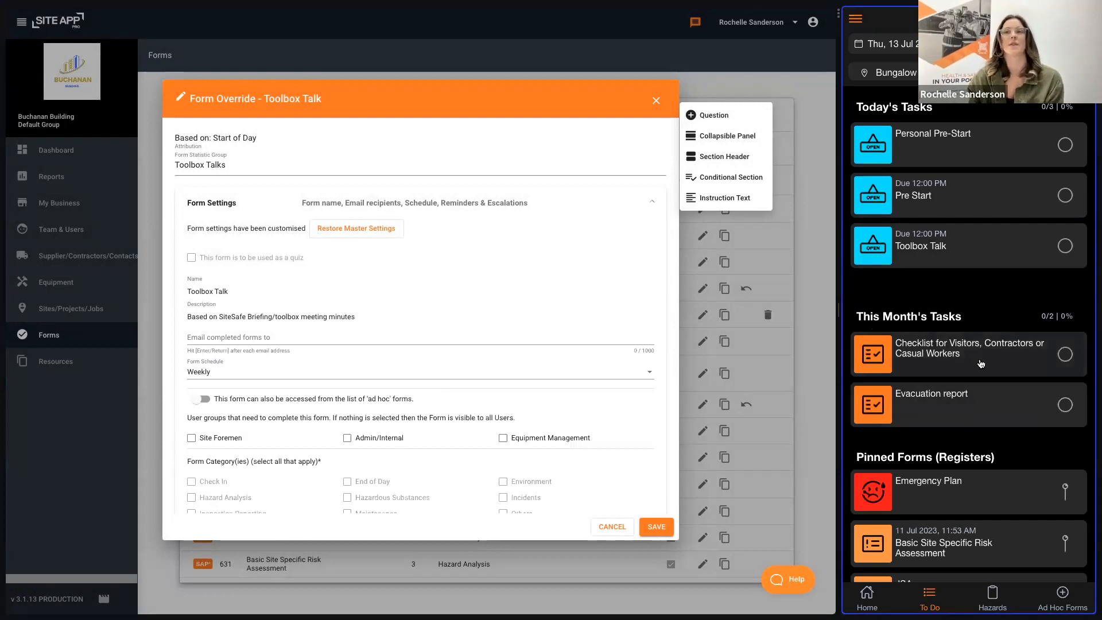
scroll(982, 362, "down", 2)
scroll(982, 358, "up", 2)
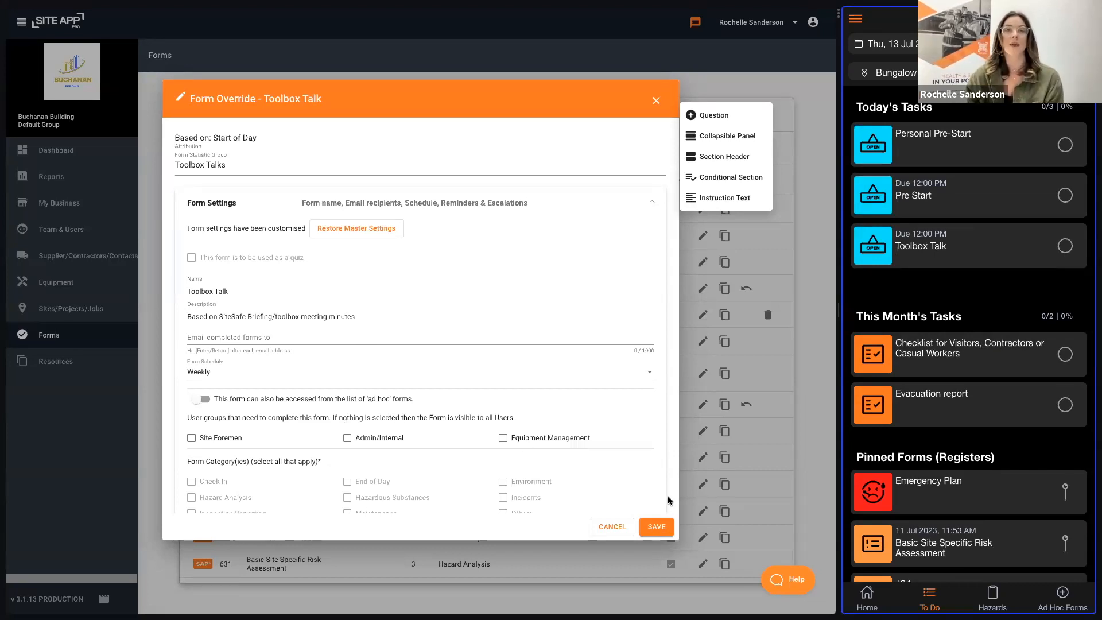
left_click(660, 526)
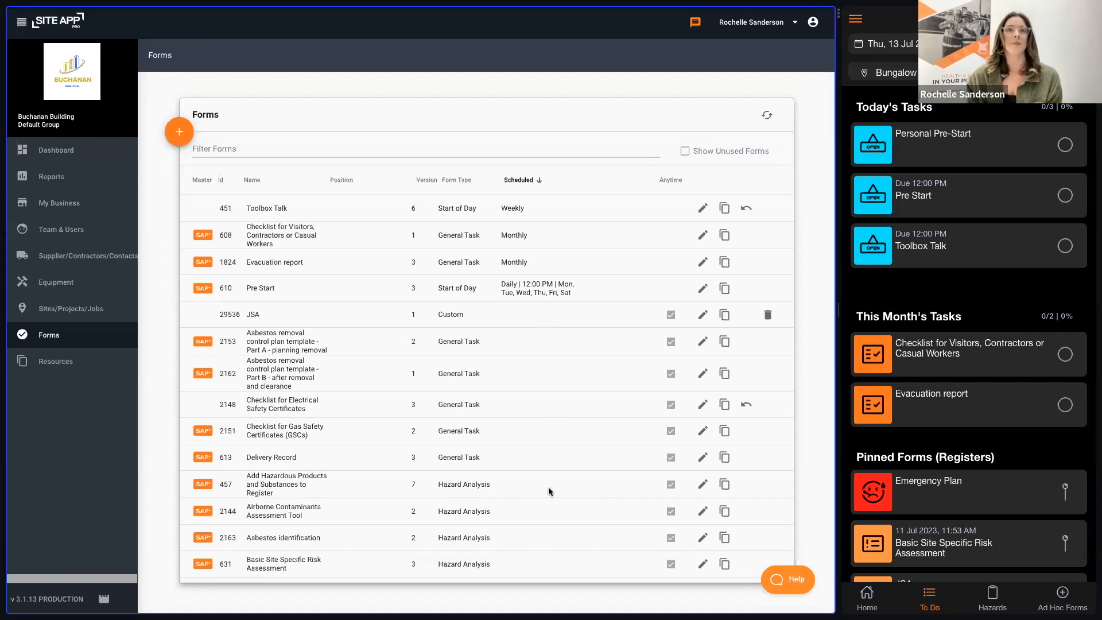
Step: Check the JSA form's ad hoc settings, and view the ad hoc forms list in the mobile app
left_click(702, 315)
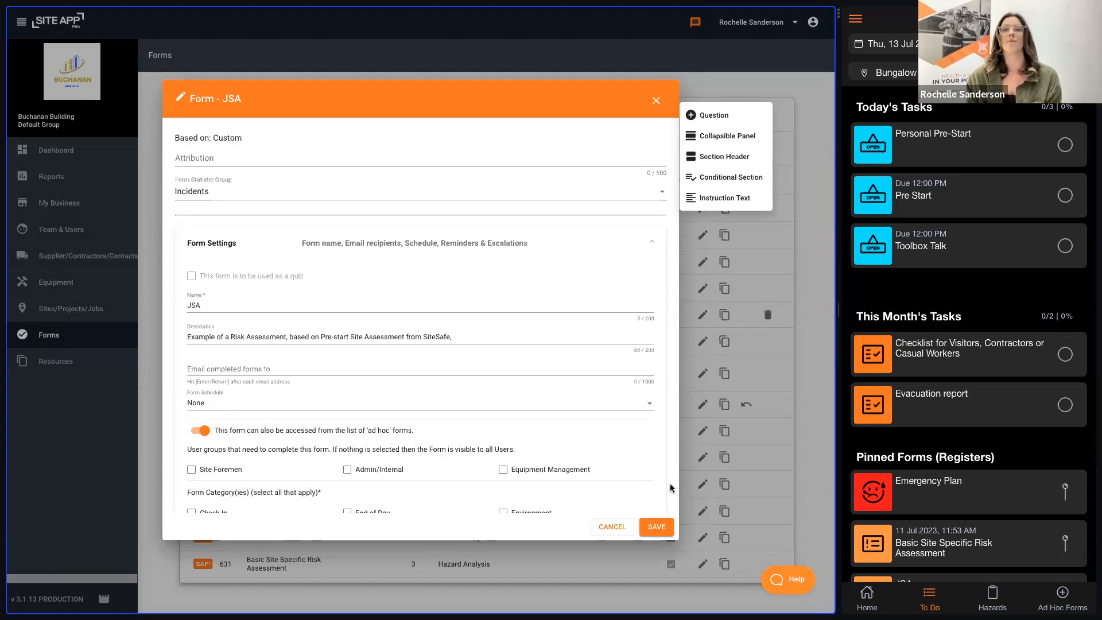
left_click(662, 526)
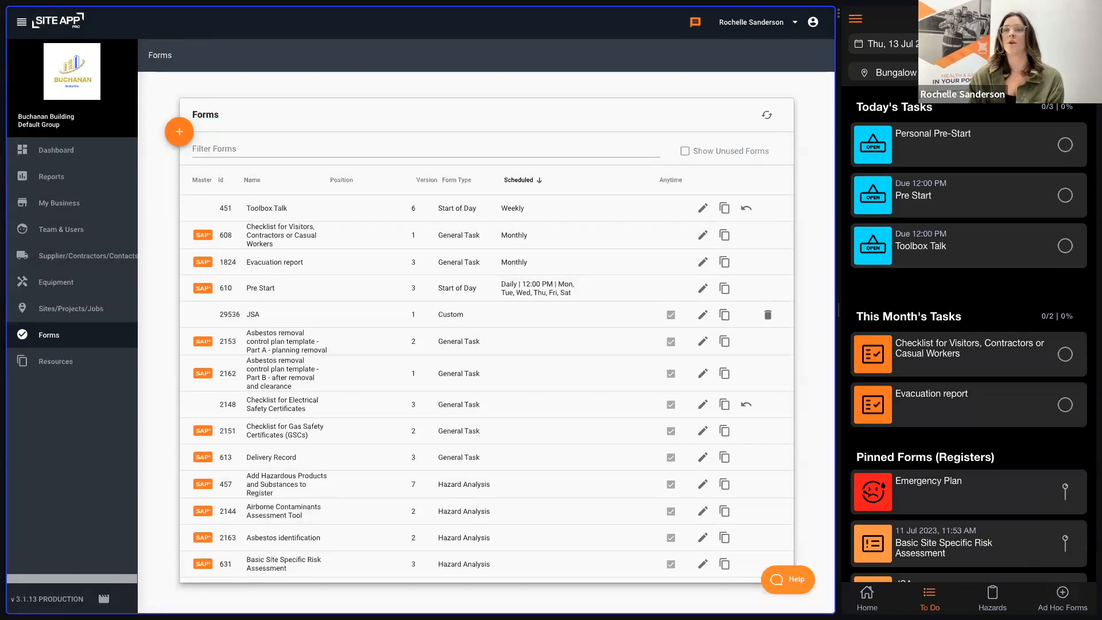
left_click(1062, 597)
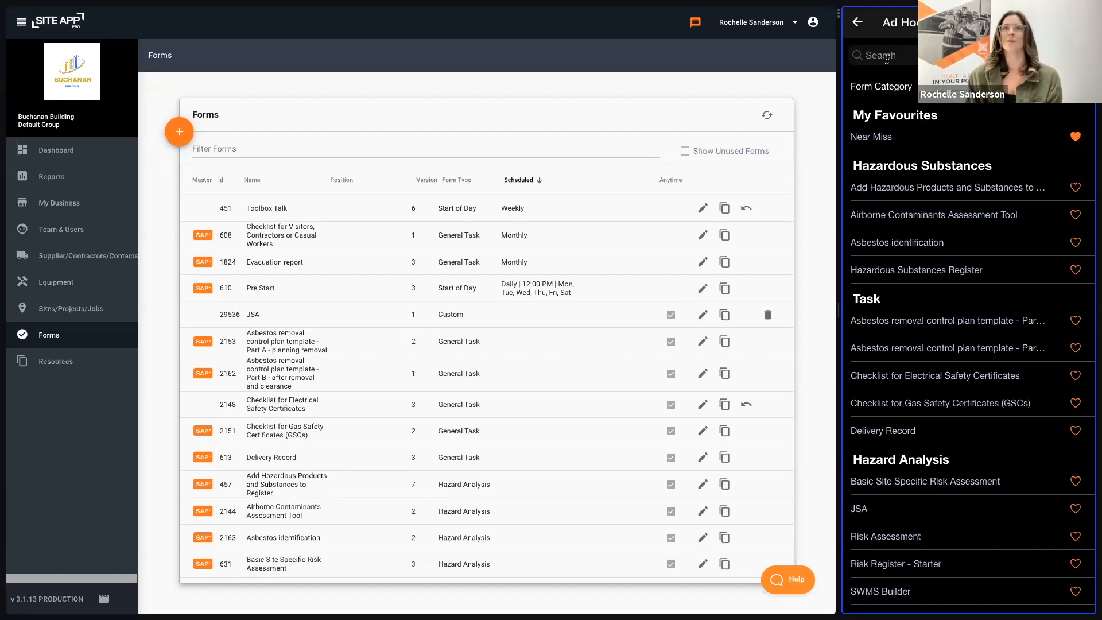
left_click(857, 22)
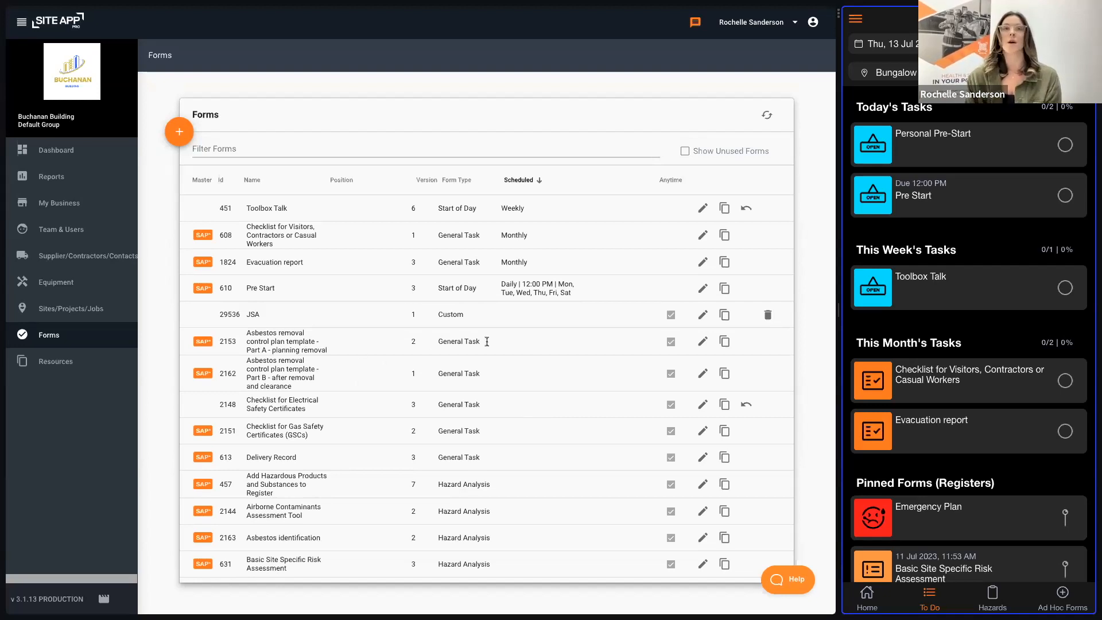
Step: Turn off ad hoc access for the "Asbestos removal control plan template - Part A - planning removal" form and save it
left_click(704, 343)
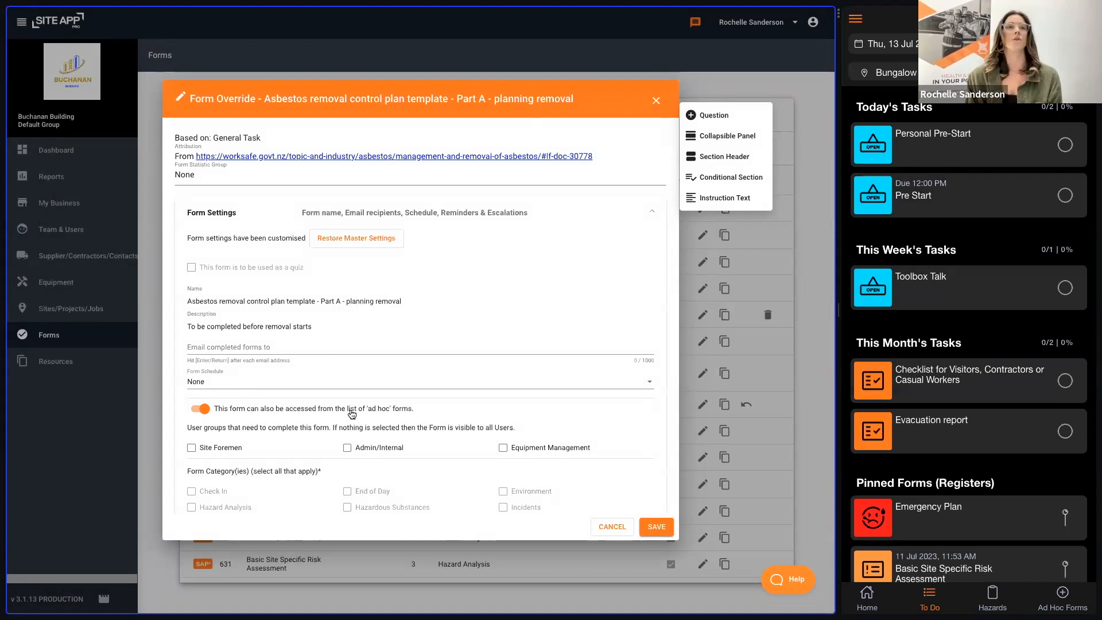
left_click(201, 408)
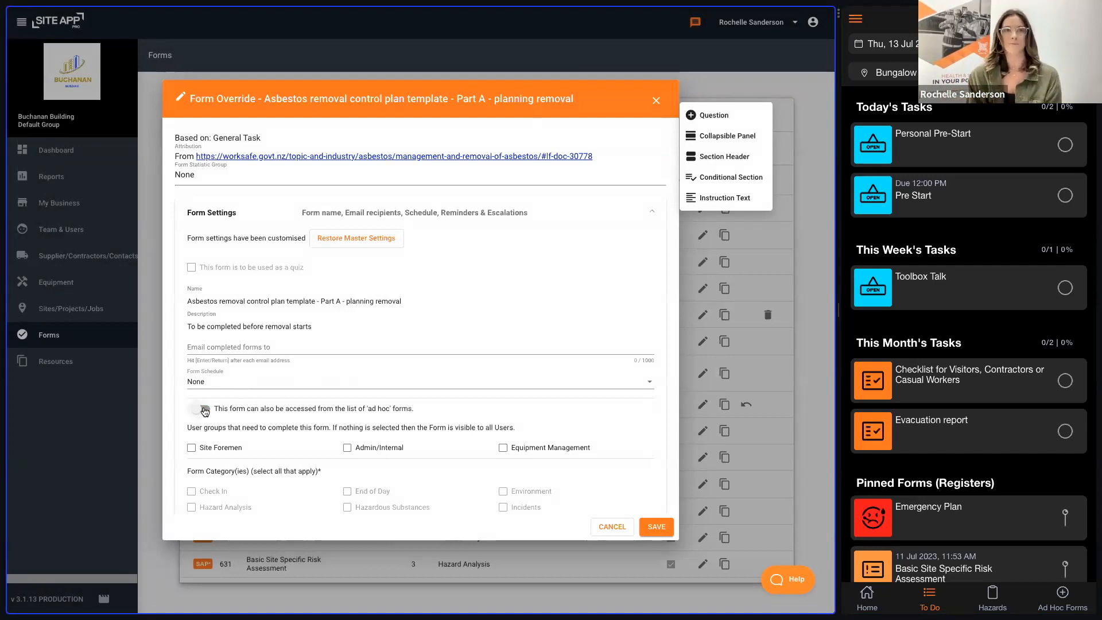
left_click(656, 526)
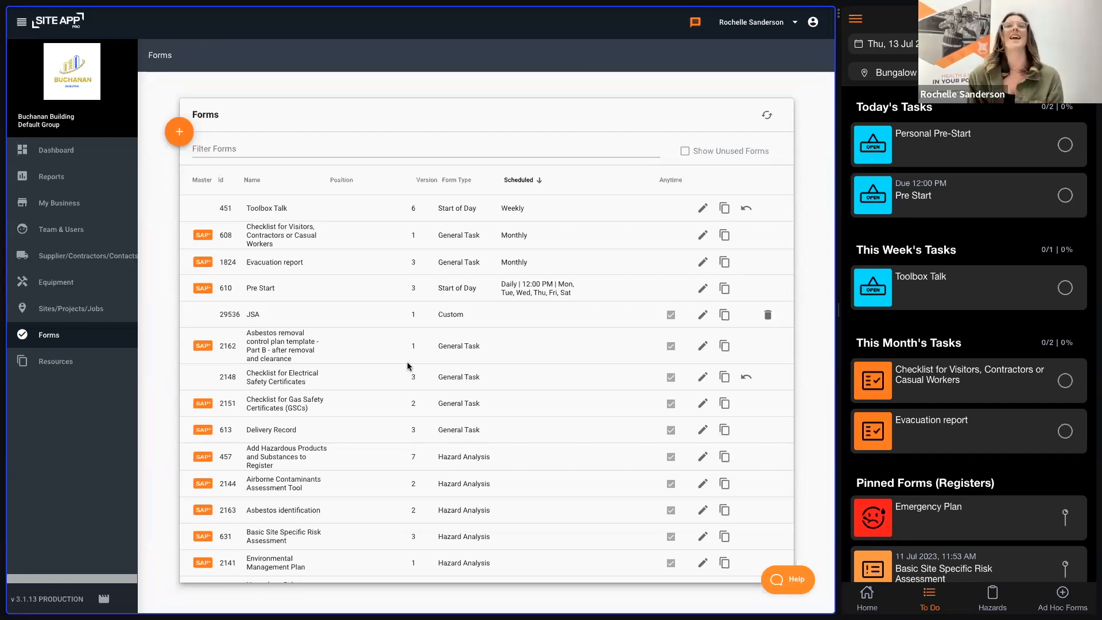
Step: Temporarily show unused forms in the list and check the settings of the asbestos Part A planning removal form
left_click(685, 152)
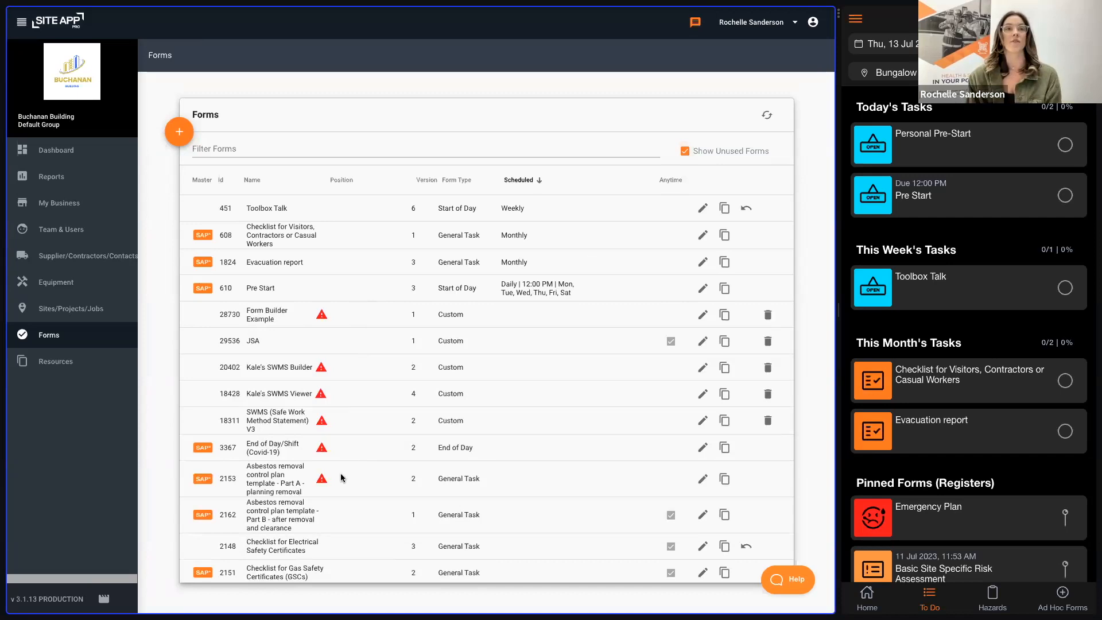
left_click_drag(337, 484, 334, 446)
left_click(380, 471)
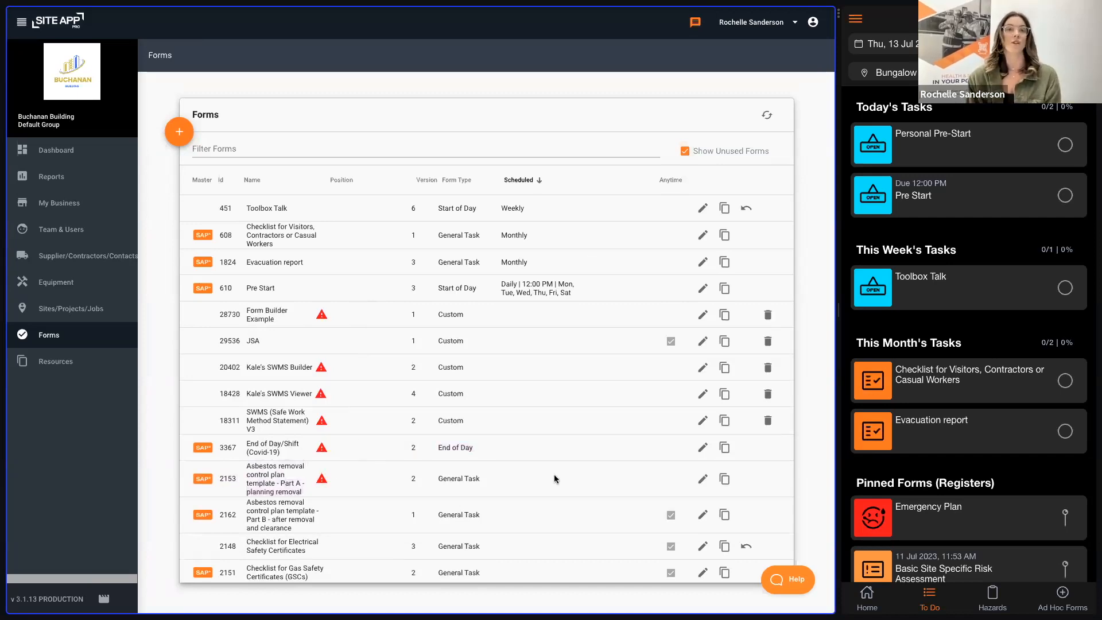
left_click(704, 480)
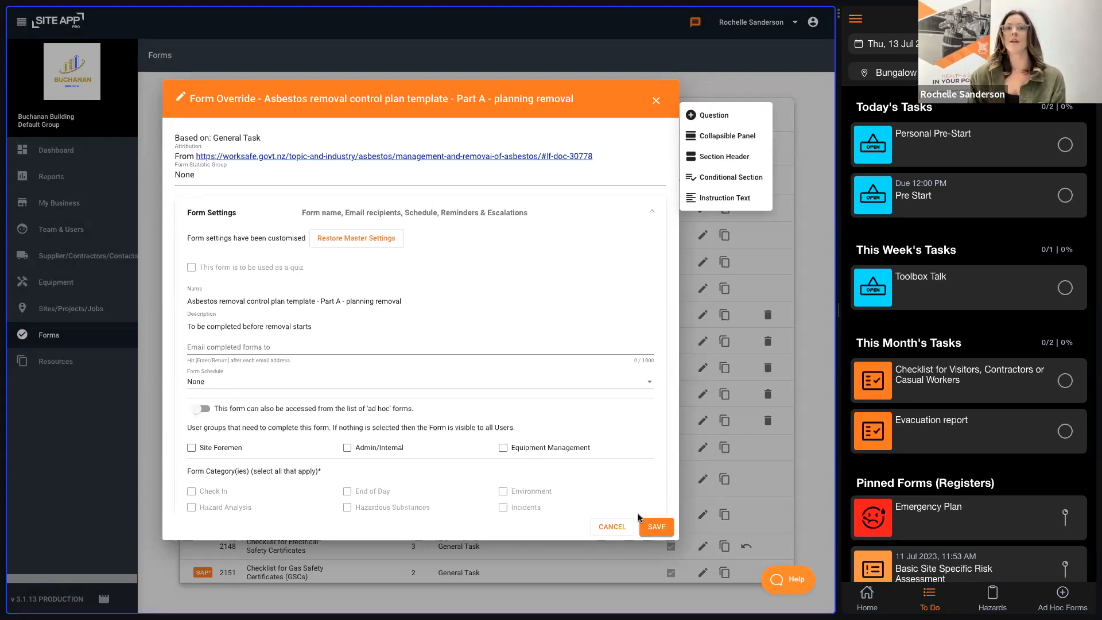
left_click(657, 526)
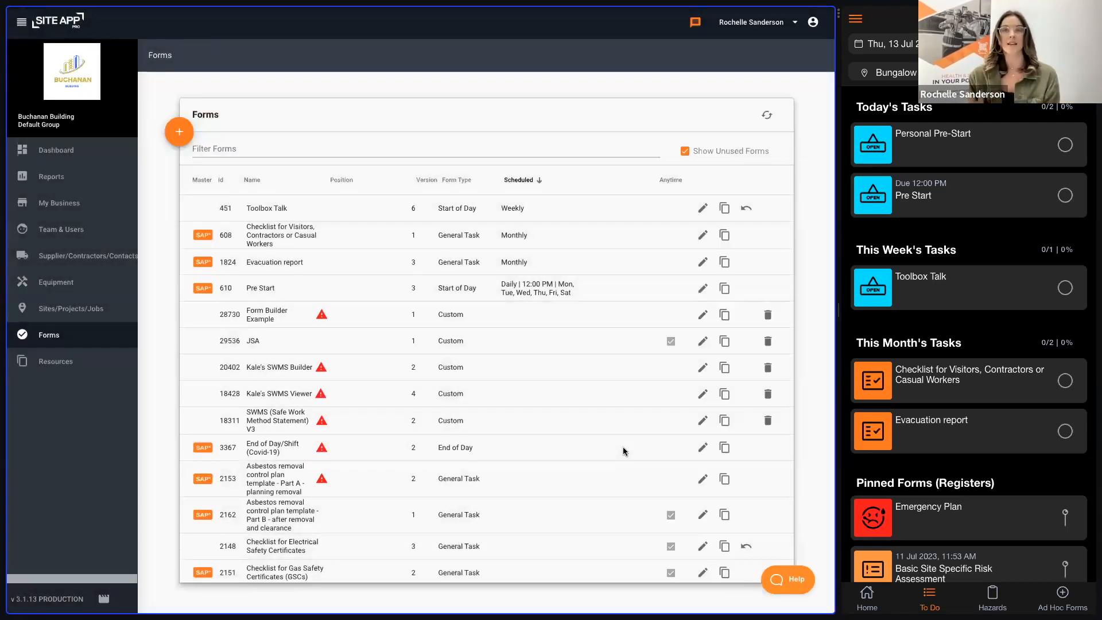
left_click(686, 153)
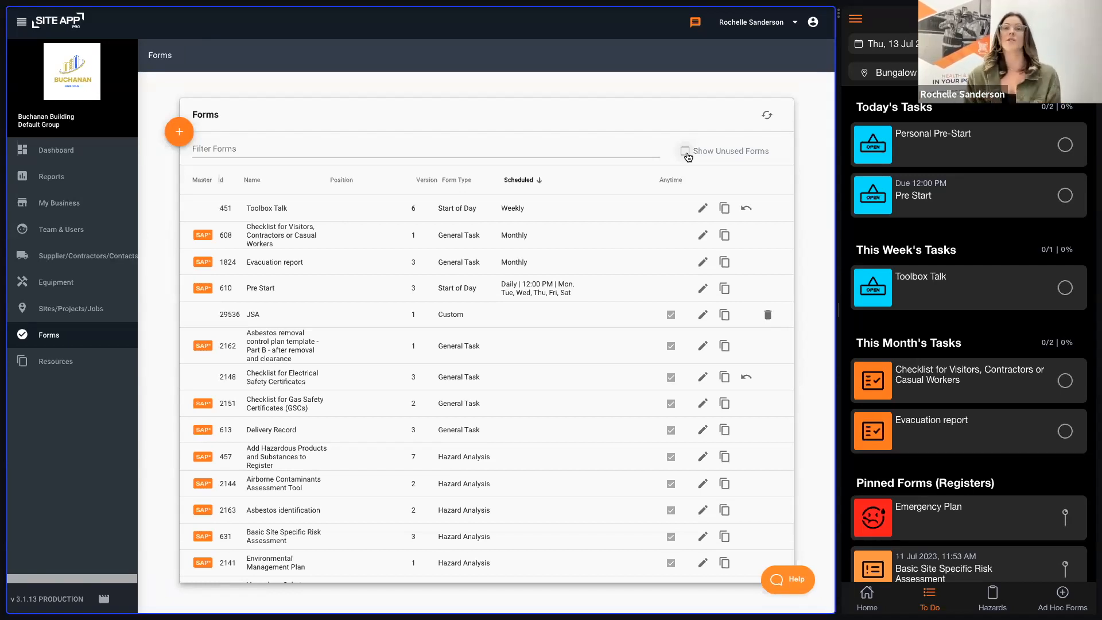
Step: Open the Toolbox Talk form for editing and expand the first question in its Form Design
left_click(703, 207)
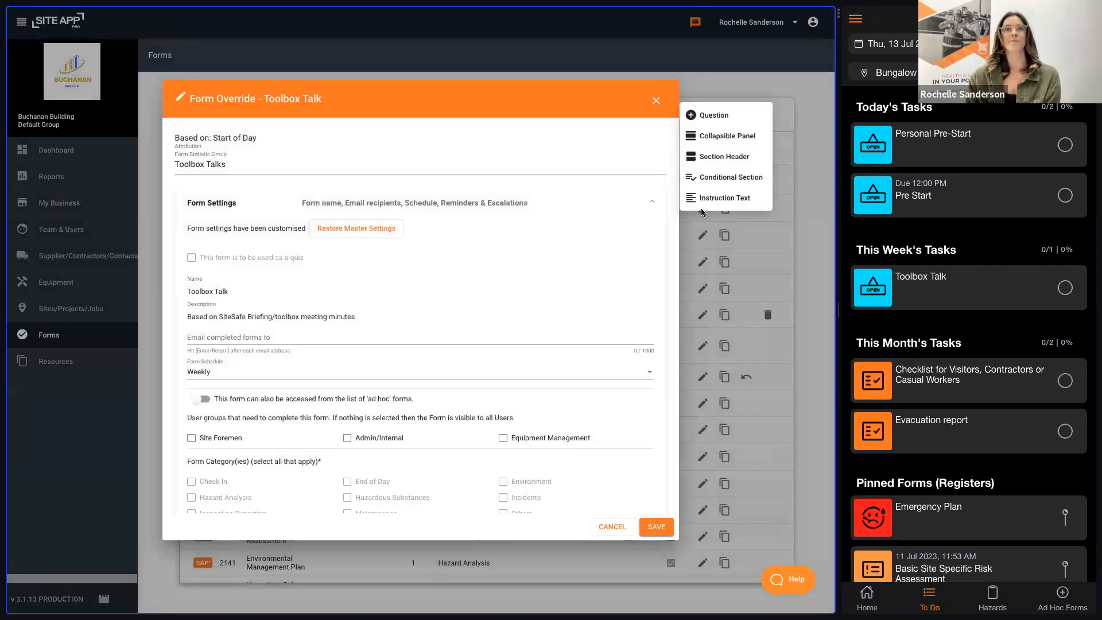
scroll(442, 443, "down", 5)
scroll(442, 448, "down", 3)
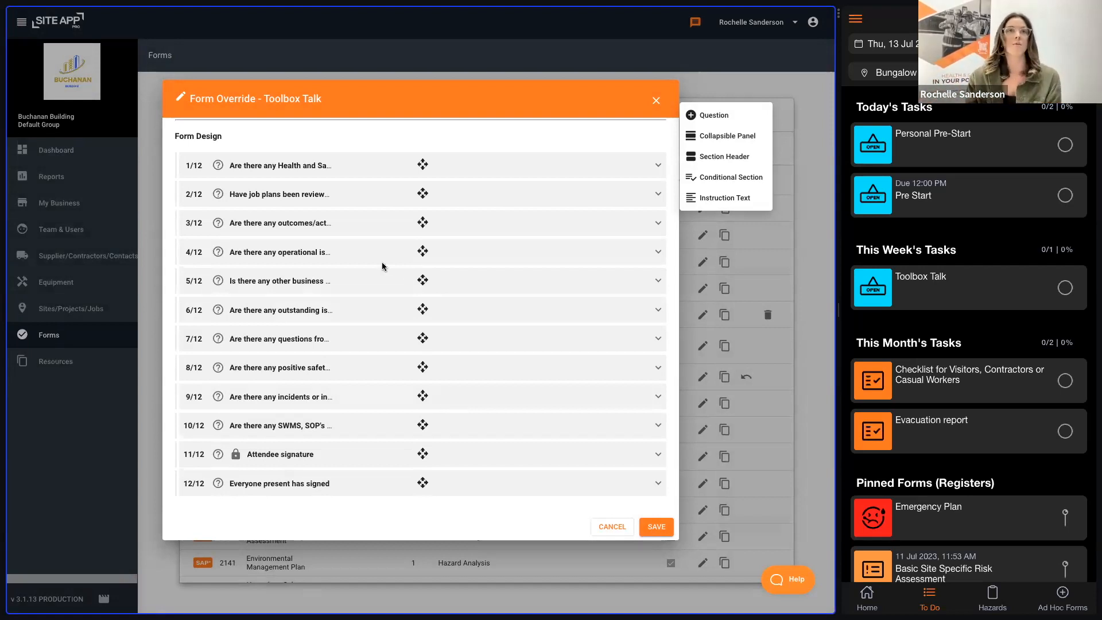
left_click(371, 172)
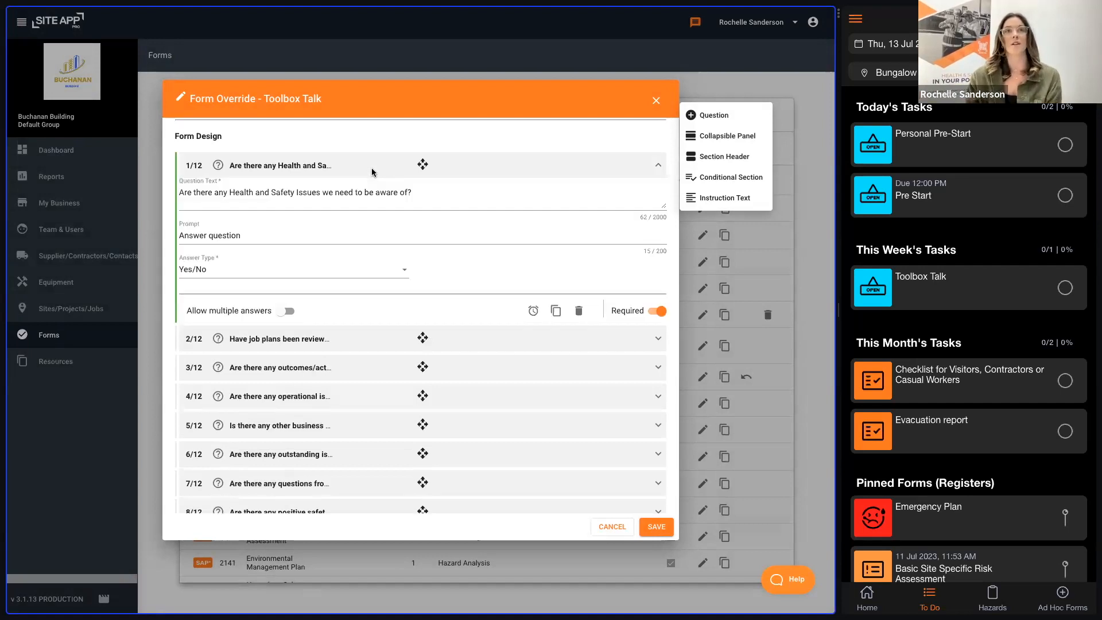
Step: Delete and retype "of" at the end of the first question's text in the Toolbox Talk form
left_click(407, 194)
key("BackSpace")
key("BackSpace")
type("of")
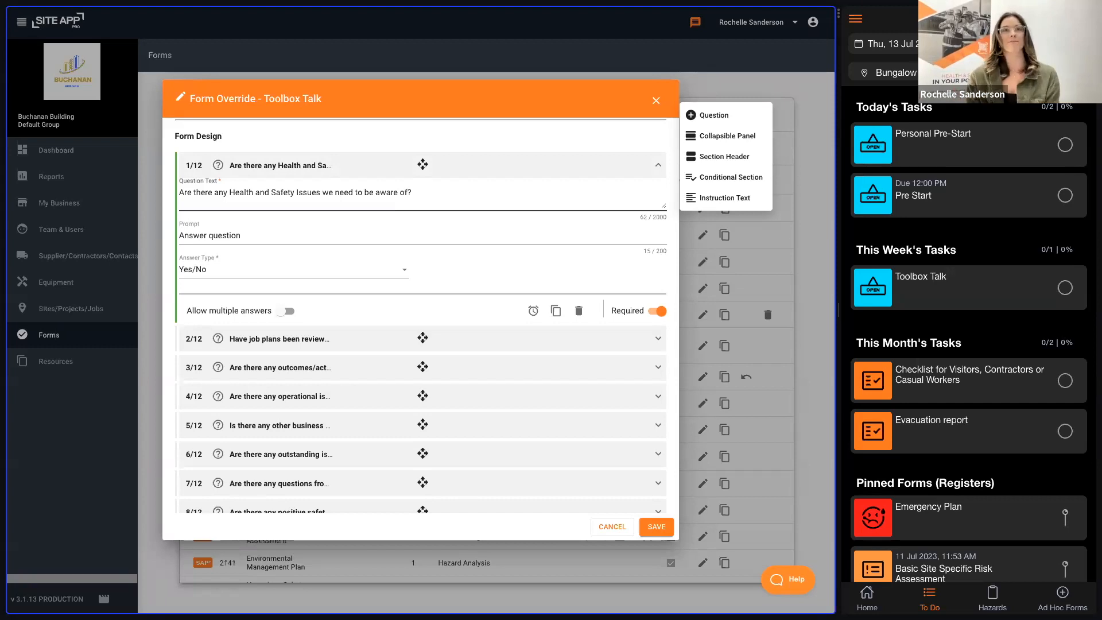
Step: Review the answer types available for the first question of the Toolbox Talk form, keeping Yes/No
left_click(295, 274)
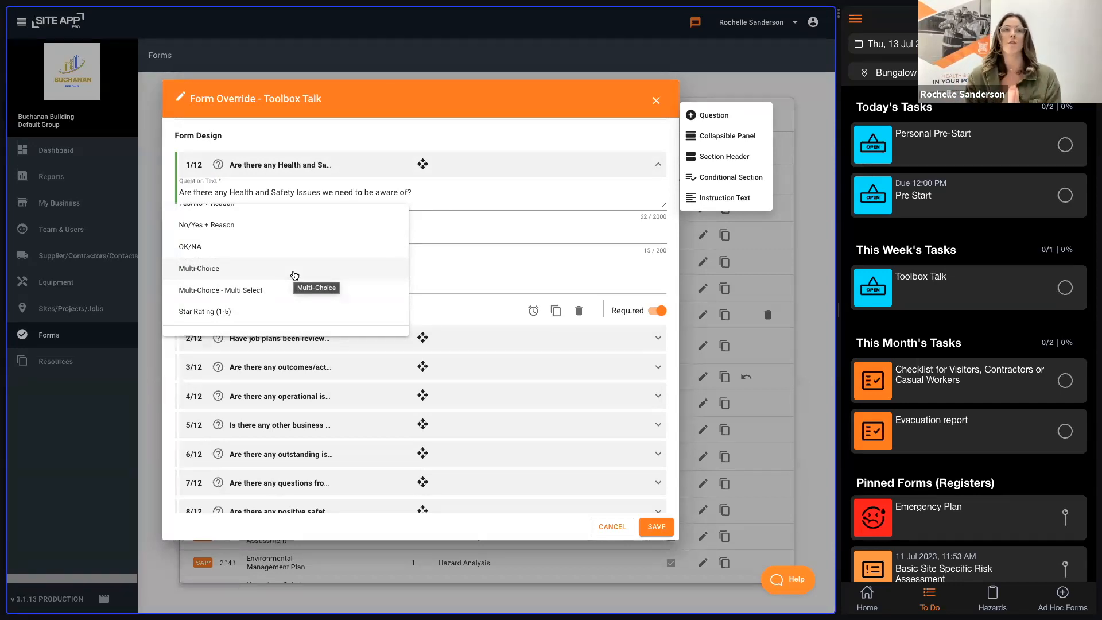
scroll(294, 274, "down", 5)
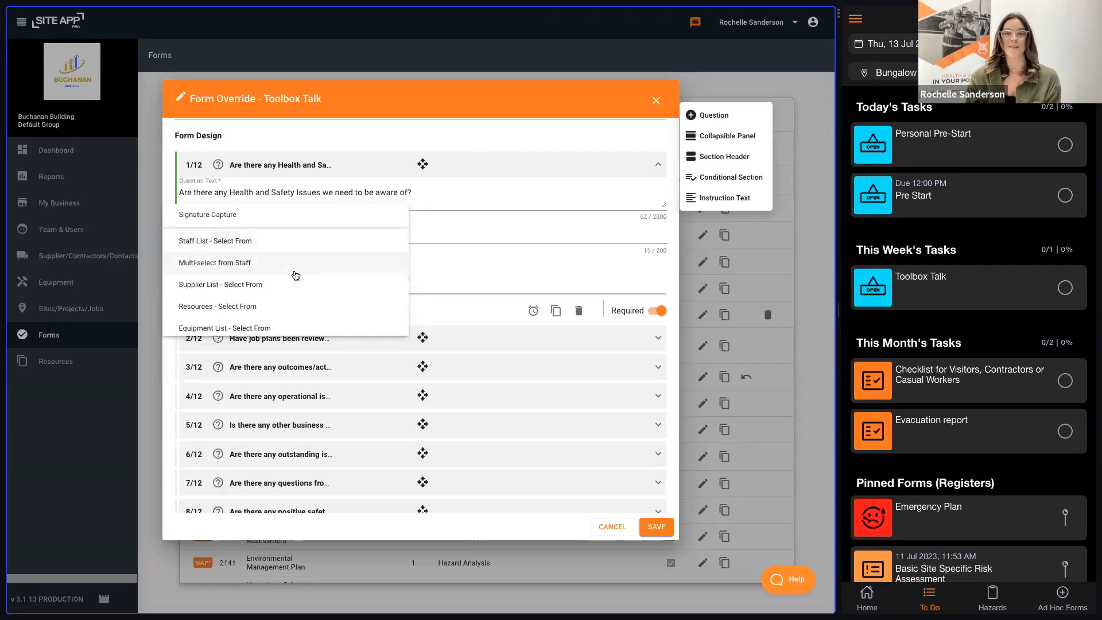
left_click(524, 283)
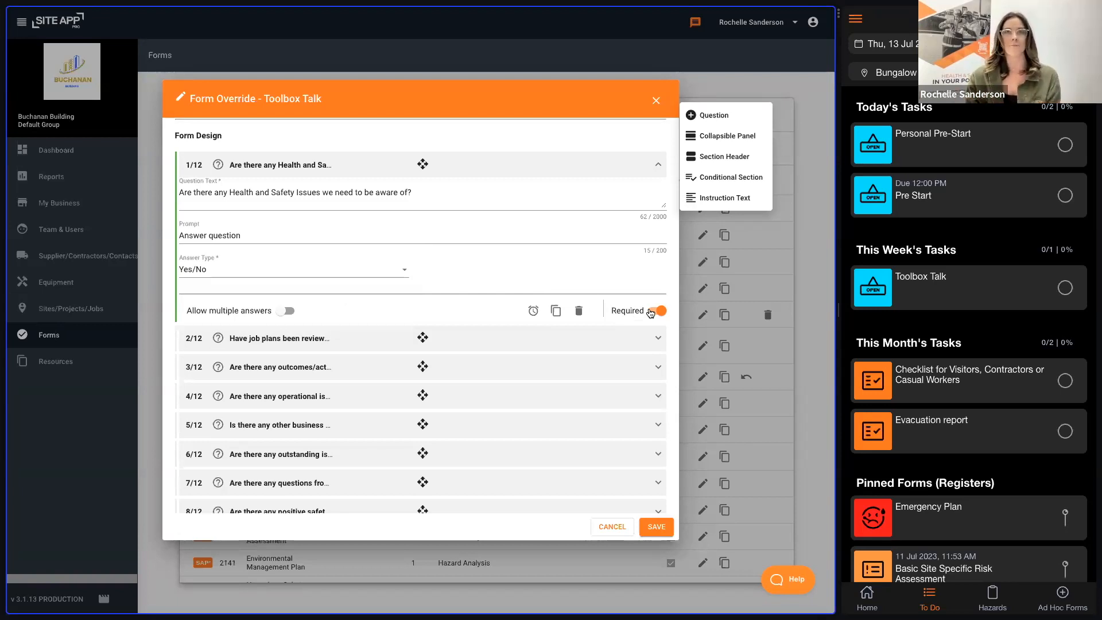
Step: Collapse the first question in the Toolbox Talk form design and save the form
left_click(555, 171)
mouse_move(555, 171)
left_mouse_down()
mouse_move(554, 256)
mouse_move(561, 169)
left_mouse_up()
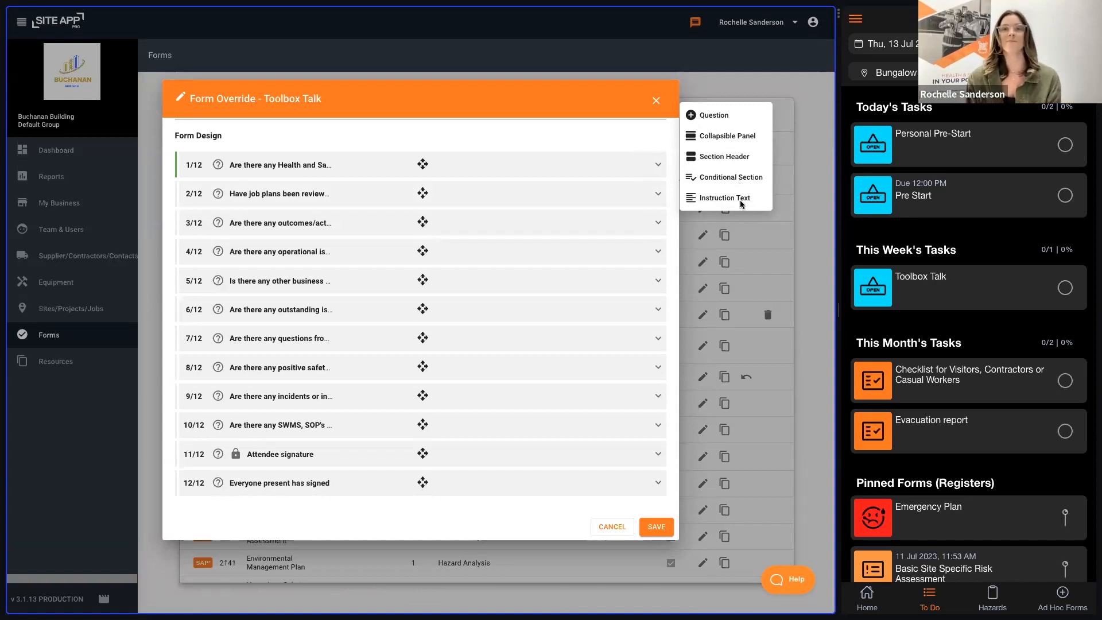
left_click(656, 525)
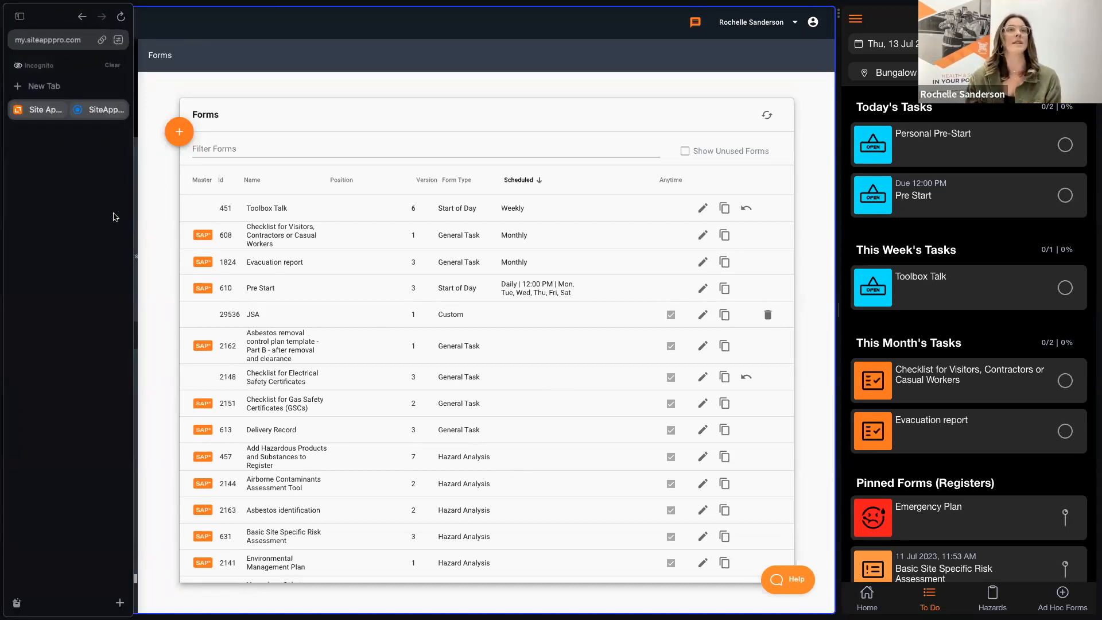
Step: View the user groups in the My Business settings and where a new group is added
left_click(92, 205)
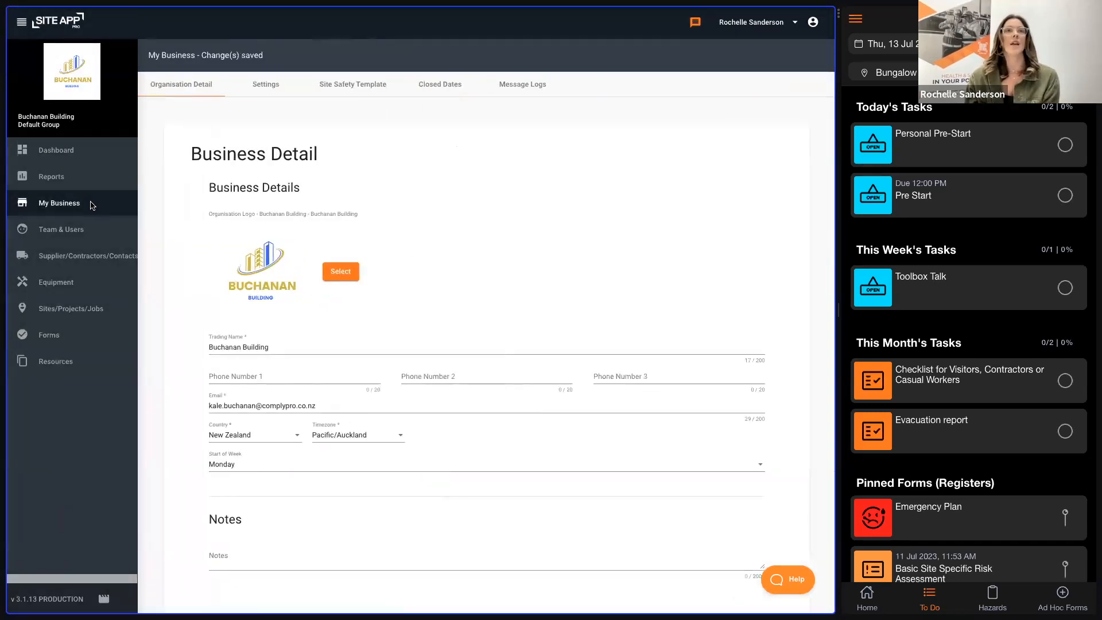
left_click(256, 87)
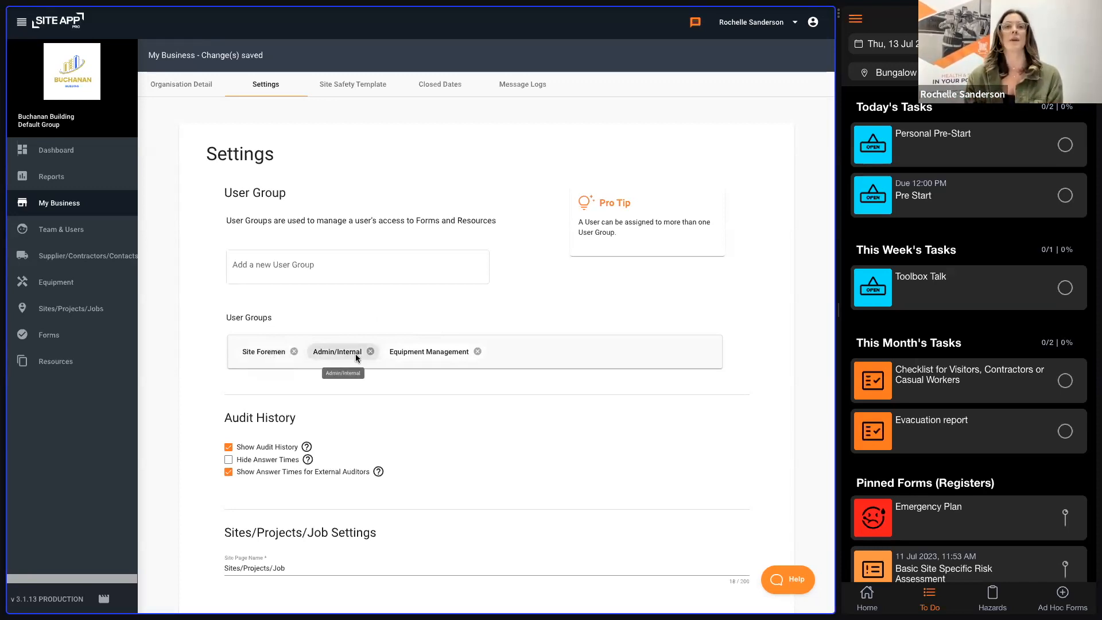
left_click(284, 273)
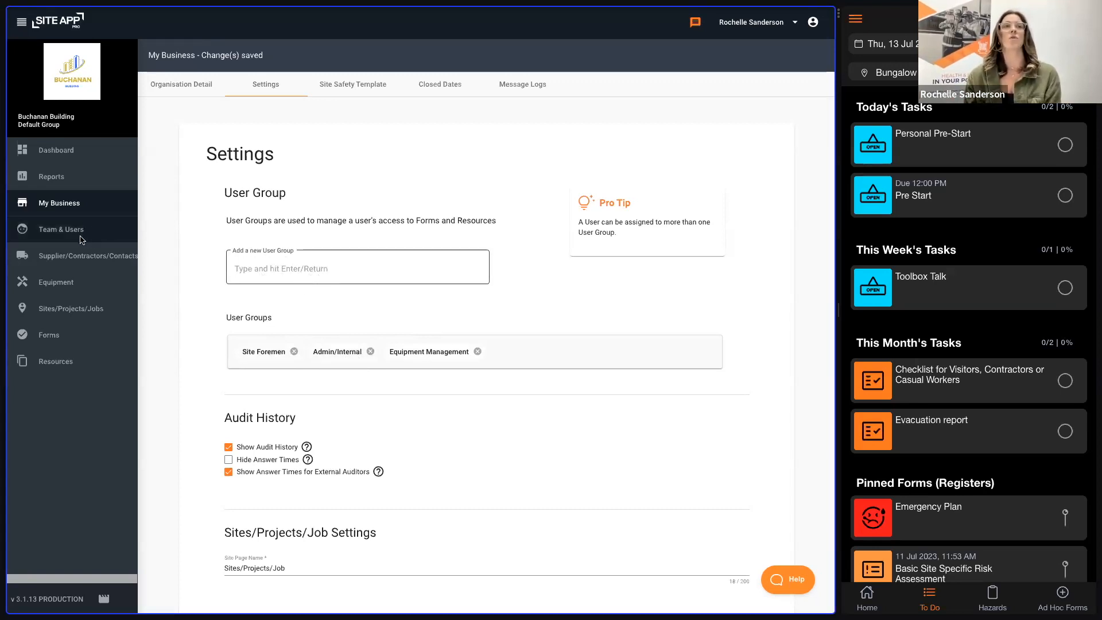
Step: Check the user group selection of the Tablet Manager staff member in Team & Users, keep Site Foremen and save the record
left_click(99, 235)
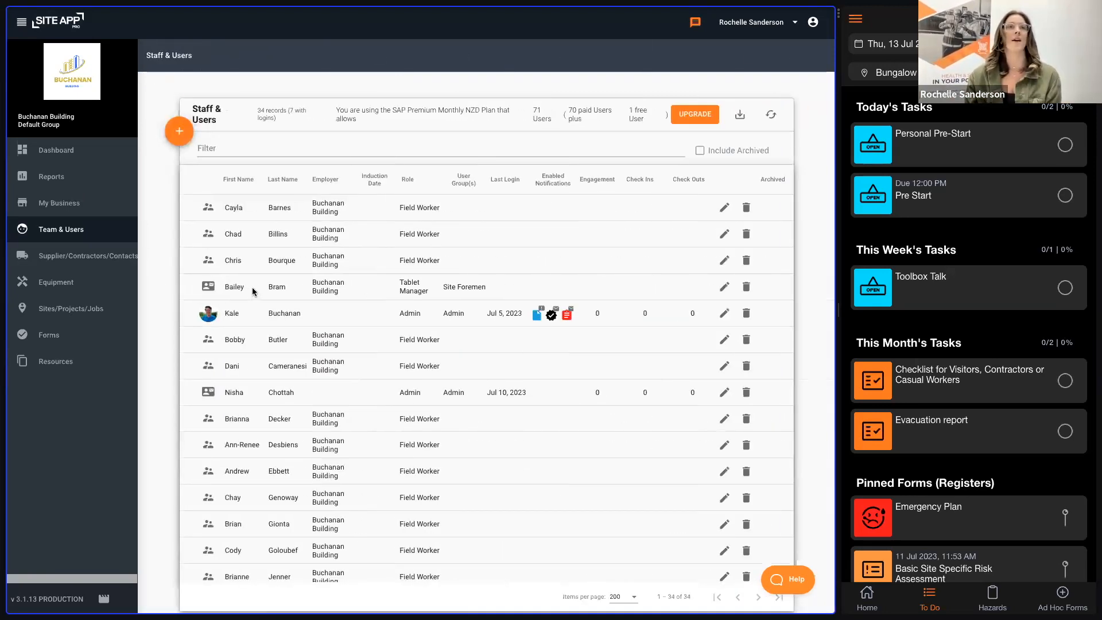
left_click(724, 287)
scroll(541, 445, "down", 2)
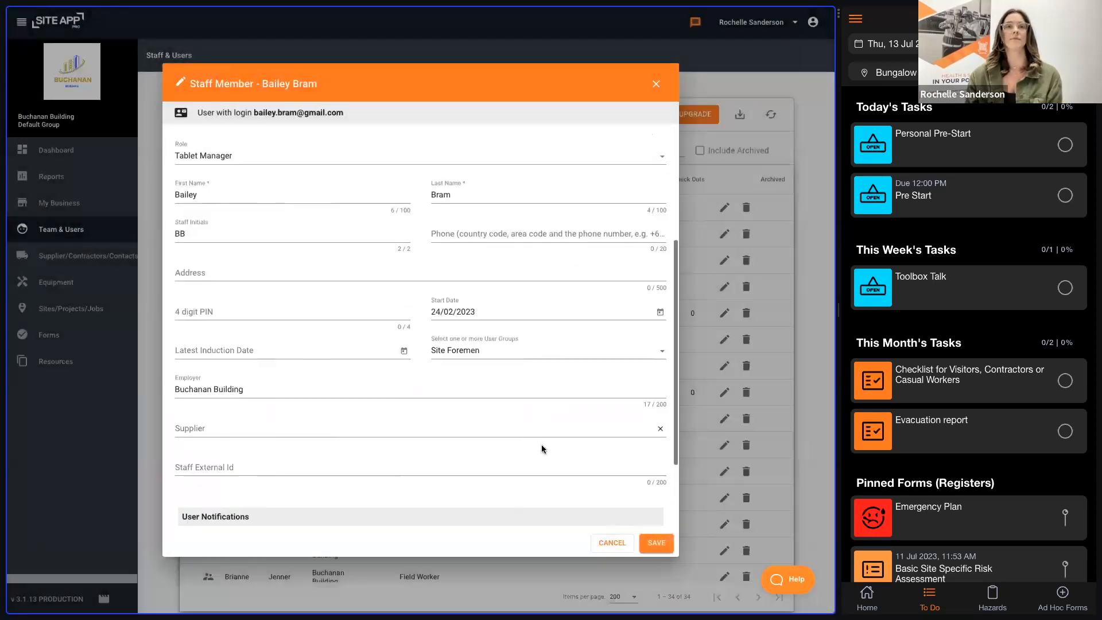
left_click(495, 350)
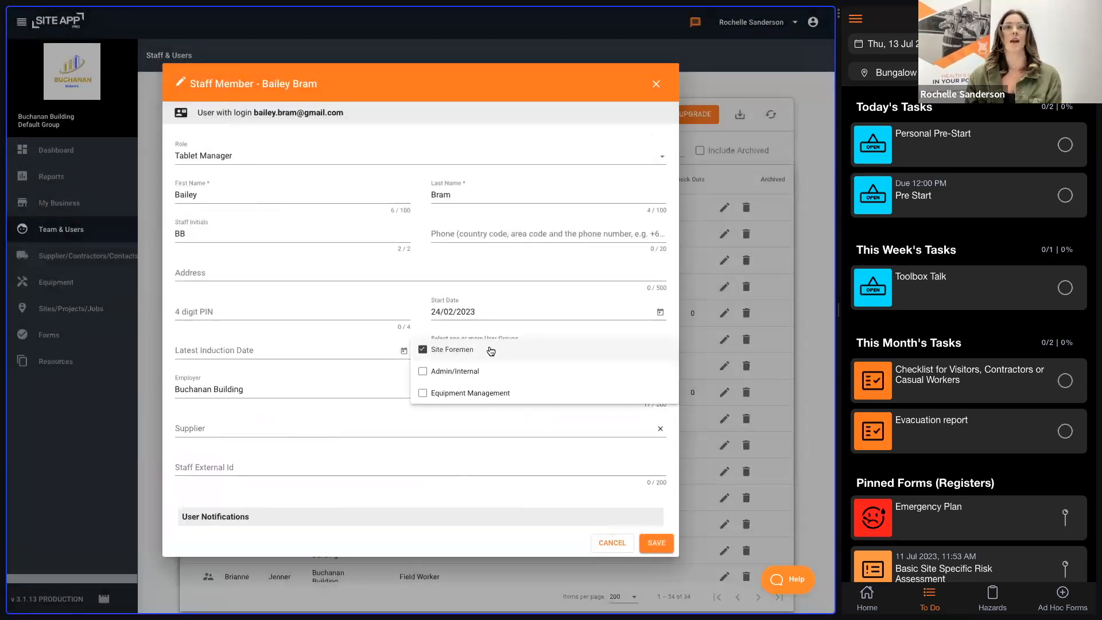
left_click(421, 348)
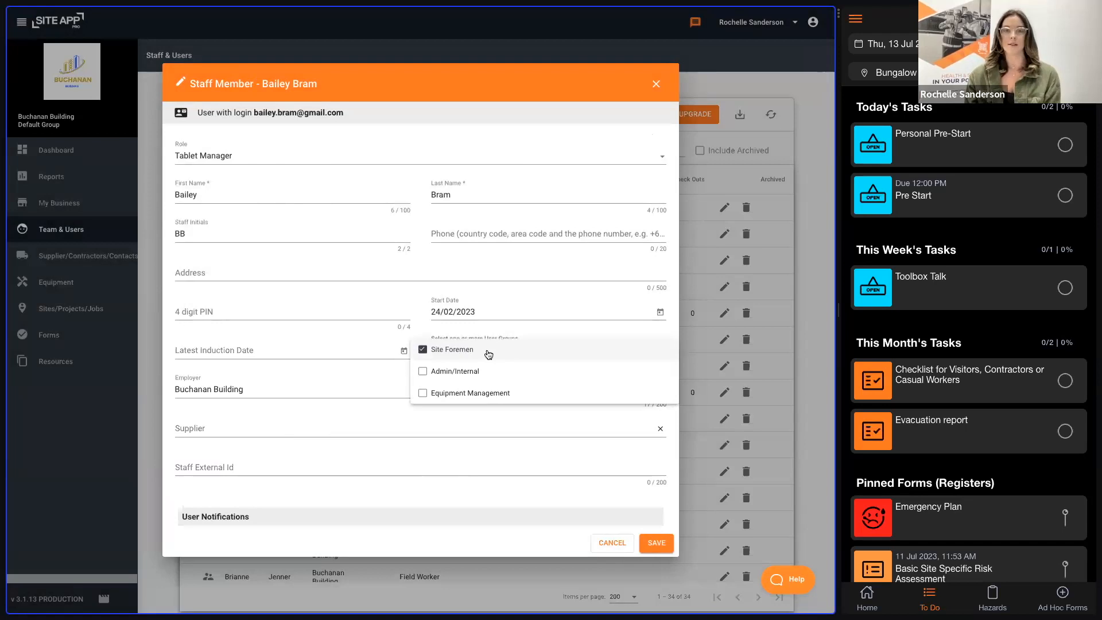
left_click(529, 317)
left_click(668, 549)
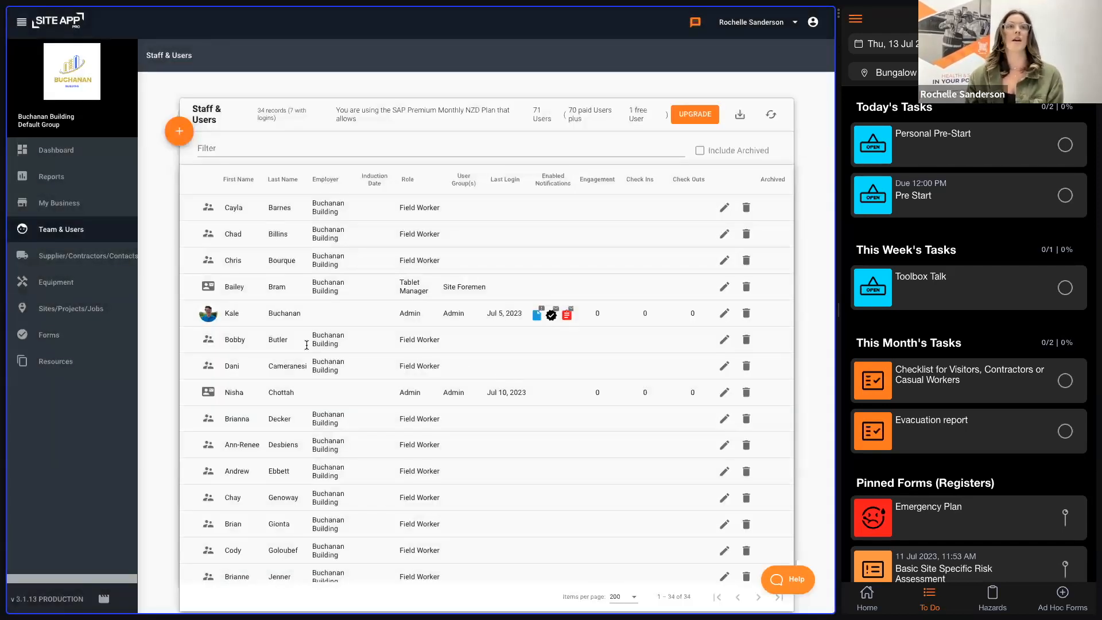
Step: Filter the forms list by "tool" and open the Toolbox Talk form for editing
left_click(74, 337)
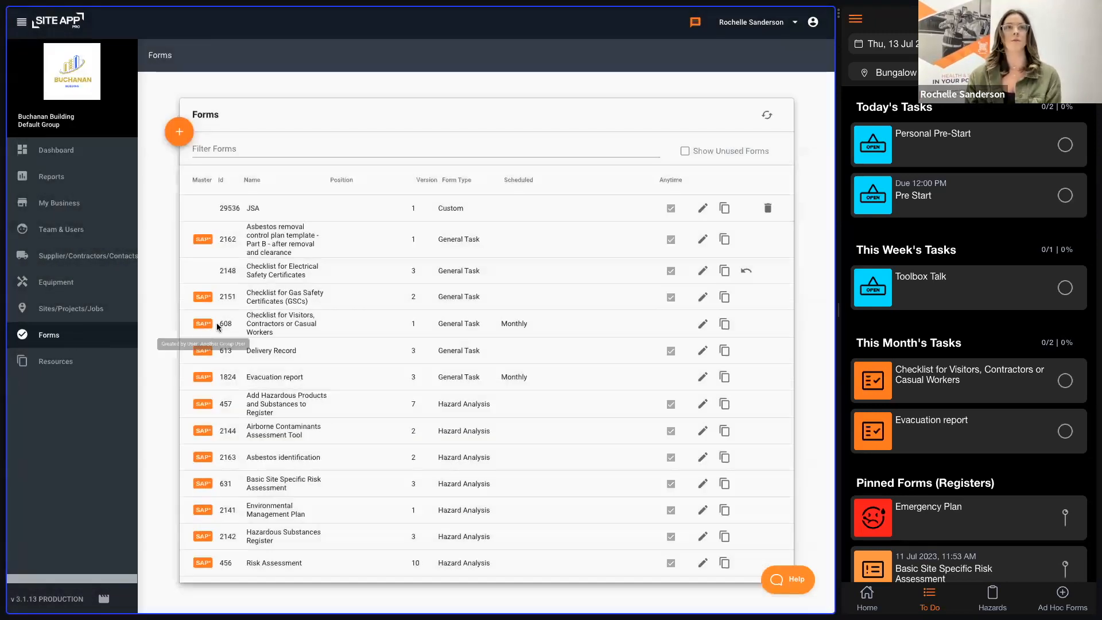
left_click(229, 153)
type("too")
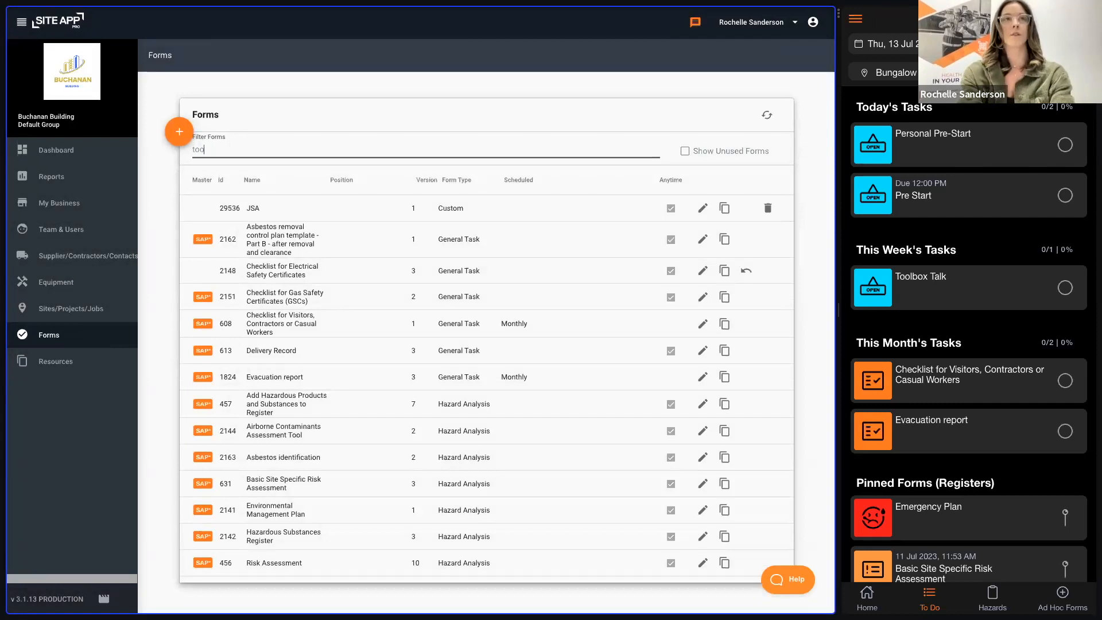
type("l")
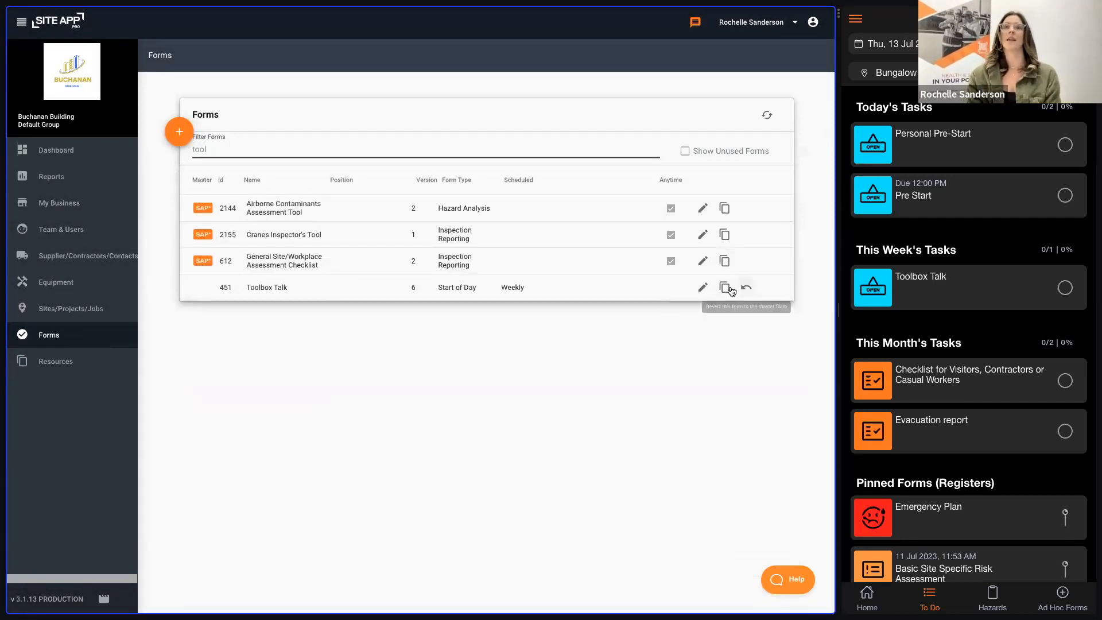
left_click(703, 288)
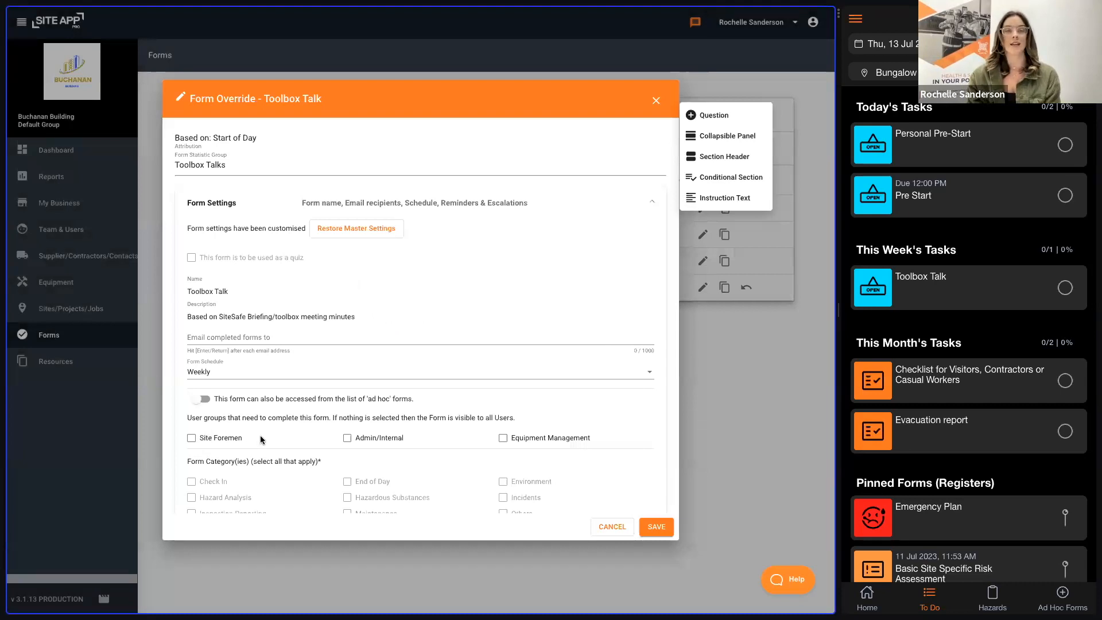
Step: Assign the Toolbox Talk form to the Site Foremen user group and save it
left_click_drag(187, 417, 332, 418)
left_click(192, 438)
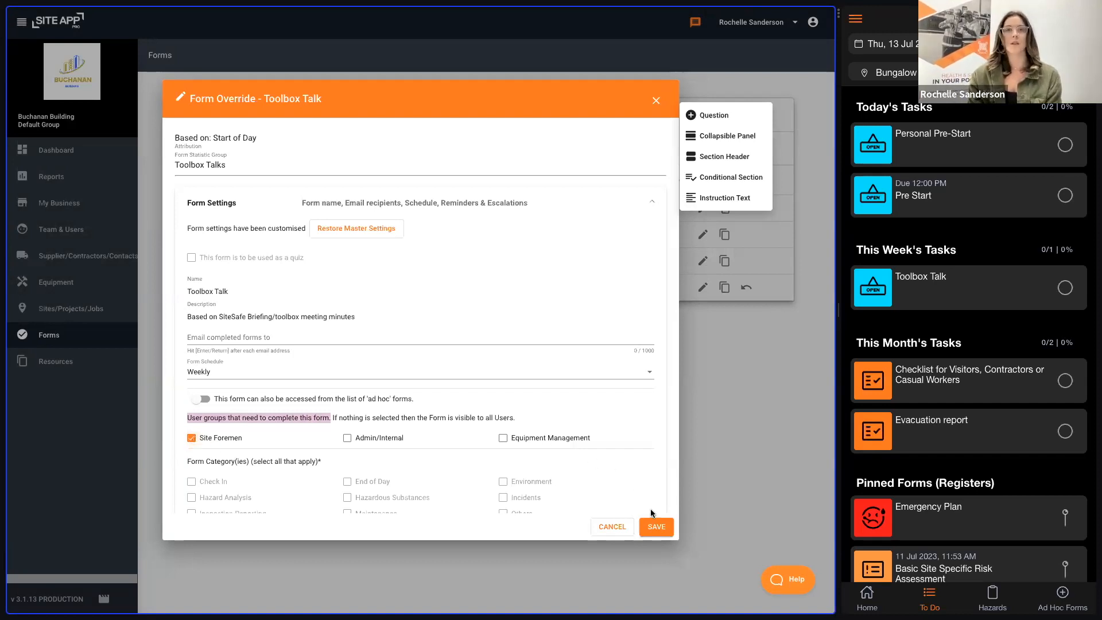
left_click(657, 527)
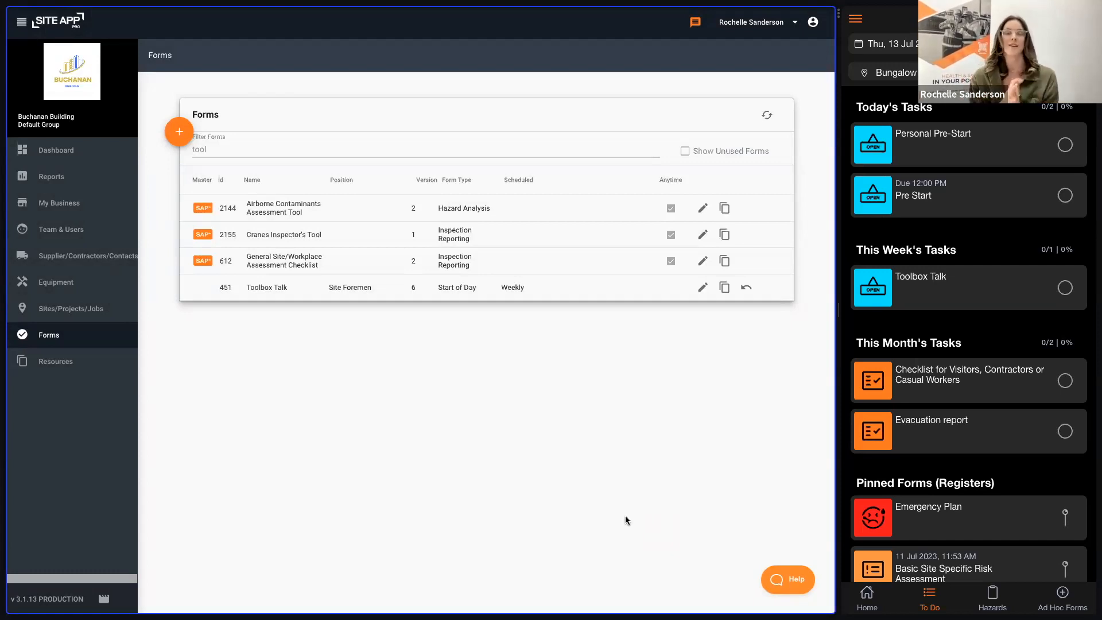
Step: Clear the forms filter and sort the list by schedule in descending order
left_click_drag(237, 150, 187, 153)
key("BackSpace")
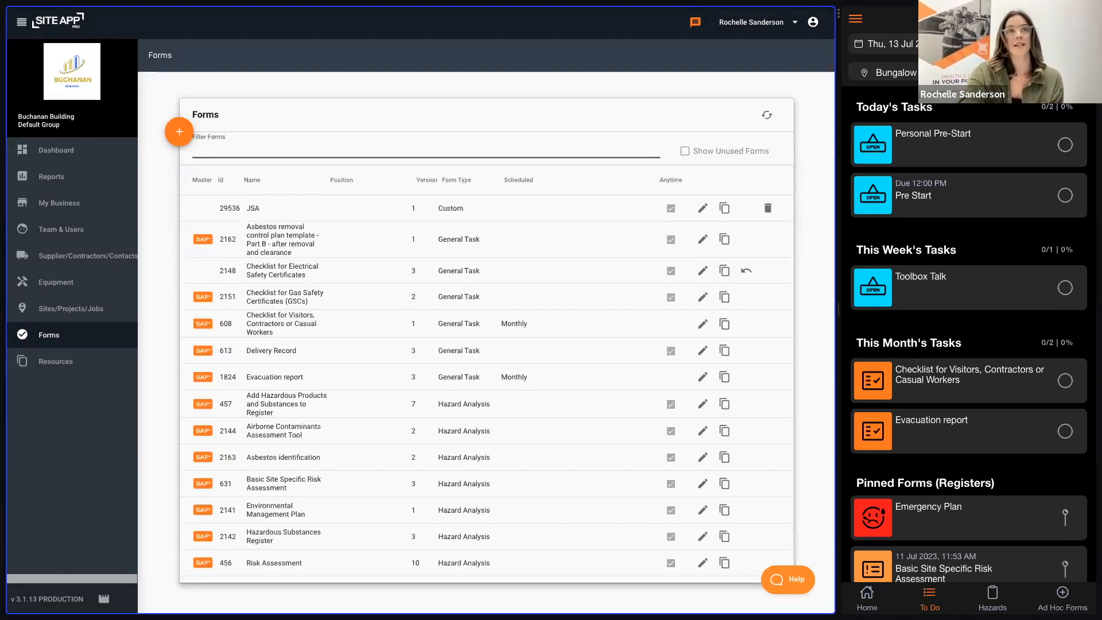
left_click(511, 181)
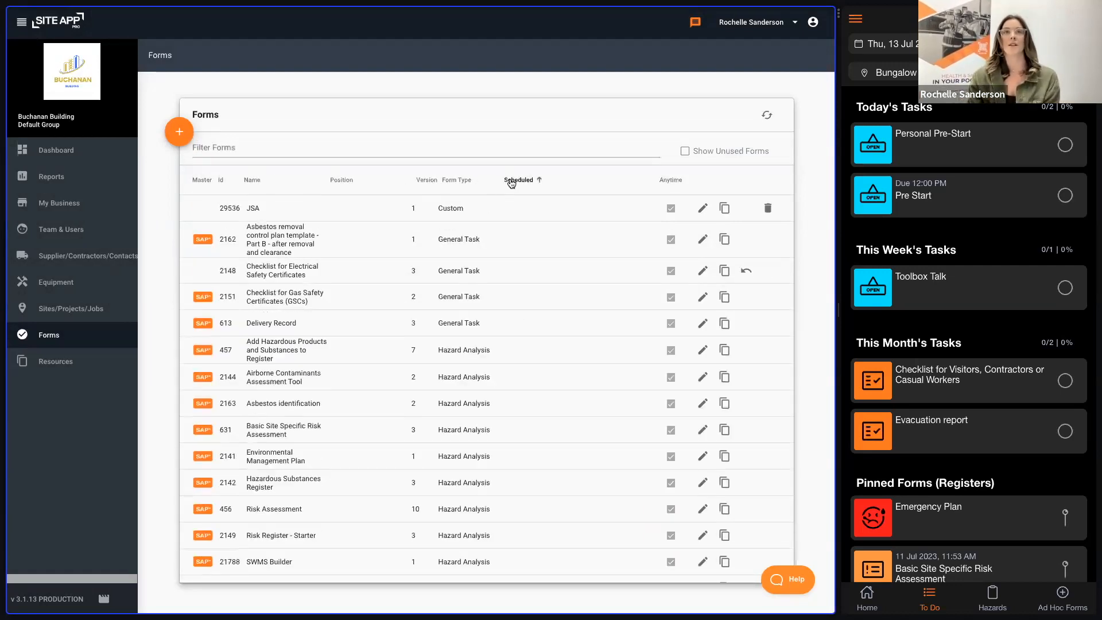
left_click(511, 181)
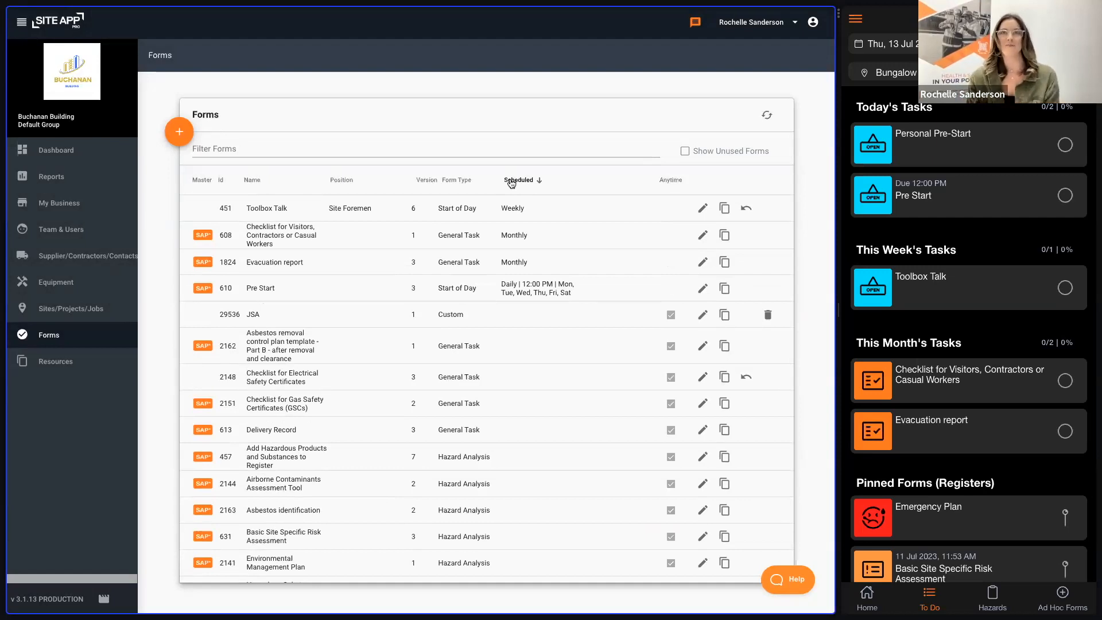
Step: Review the bulk upload instructions for Sites/Projects/Jobs and close them without uploading a file
left_click(100, 308)
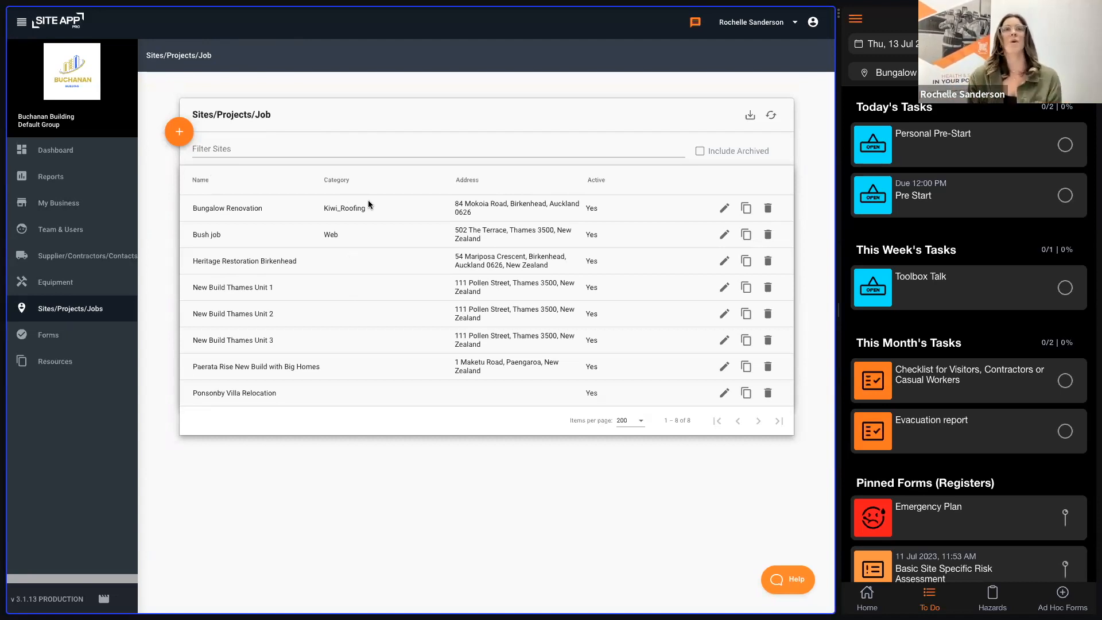
left_click(183, 134)
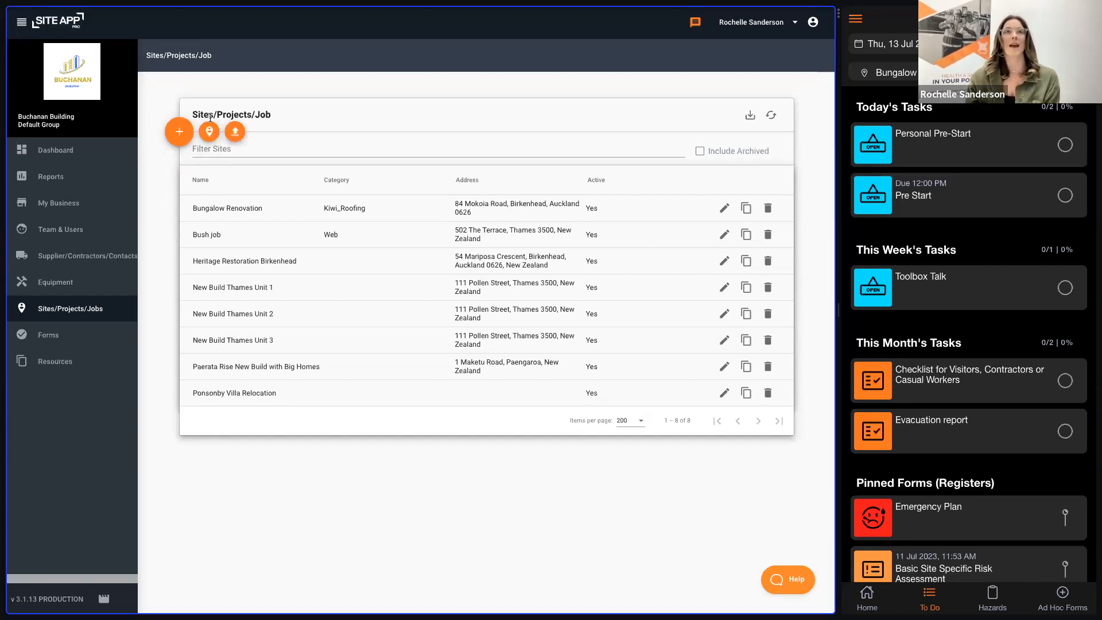
left_click(236, 132)
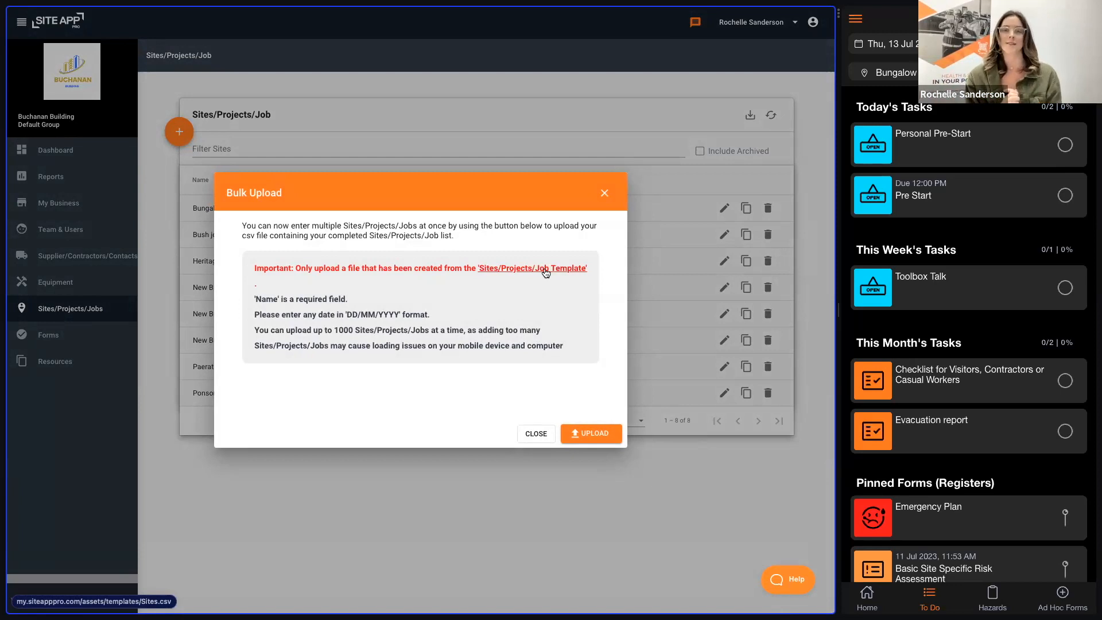
left_click(605, 192)
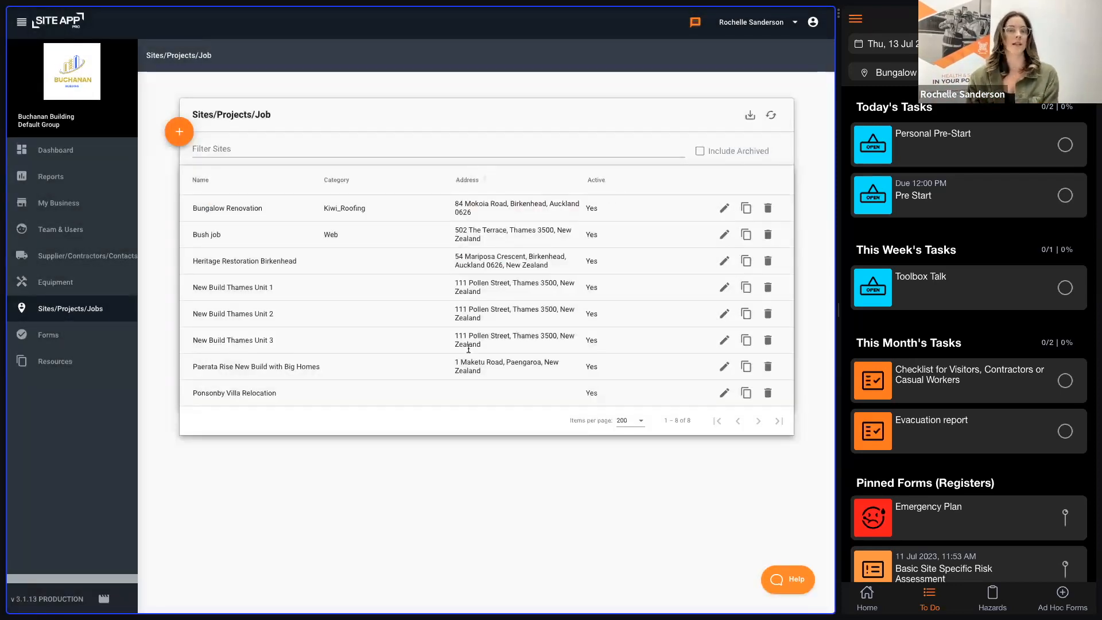
Step: Open the Bungalow Renovation site for editing, view the site list in the mobile app and reselect Bungalow Renovation there
left_click(723, 208)
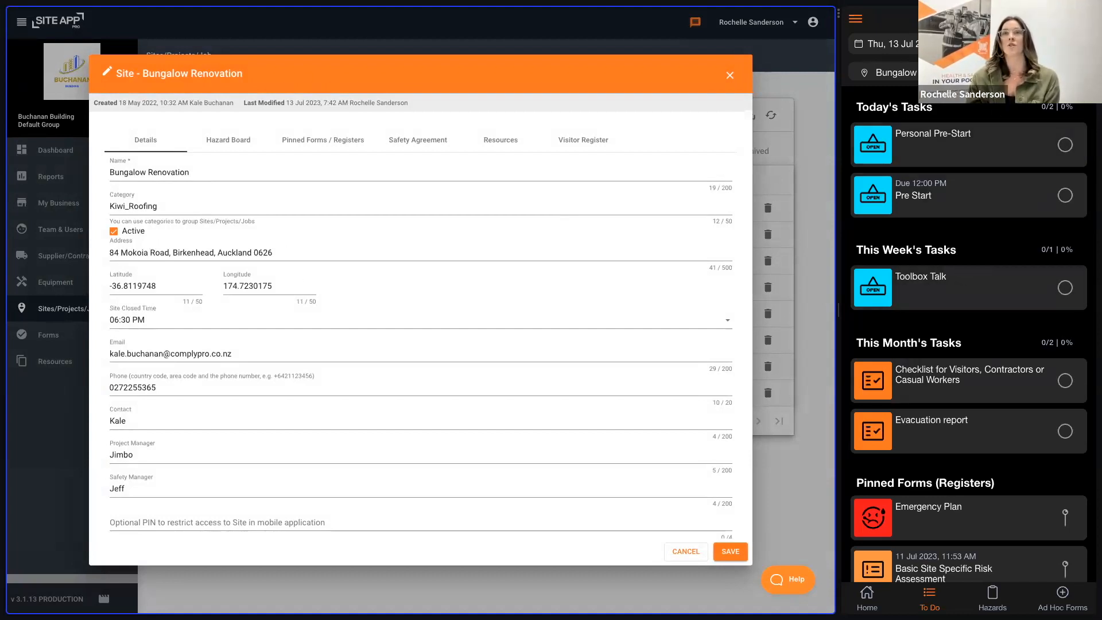
left_click(941, 72)
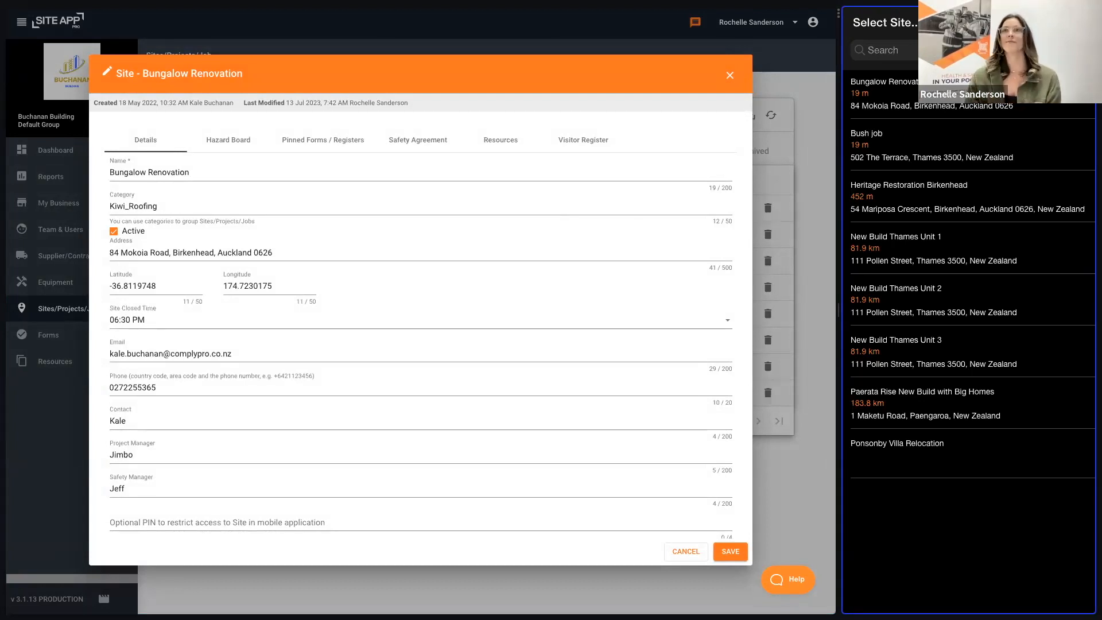
left_click(883, 92)
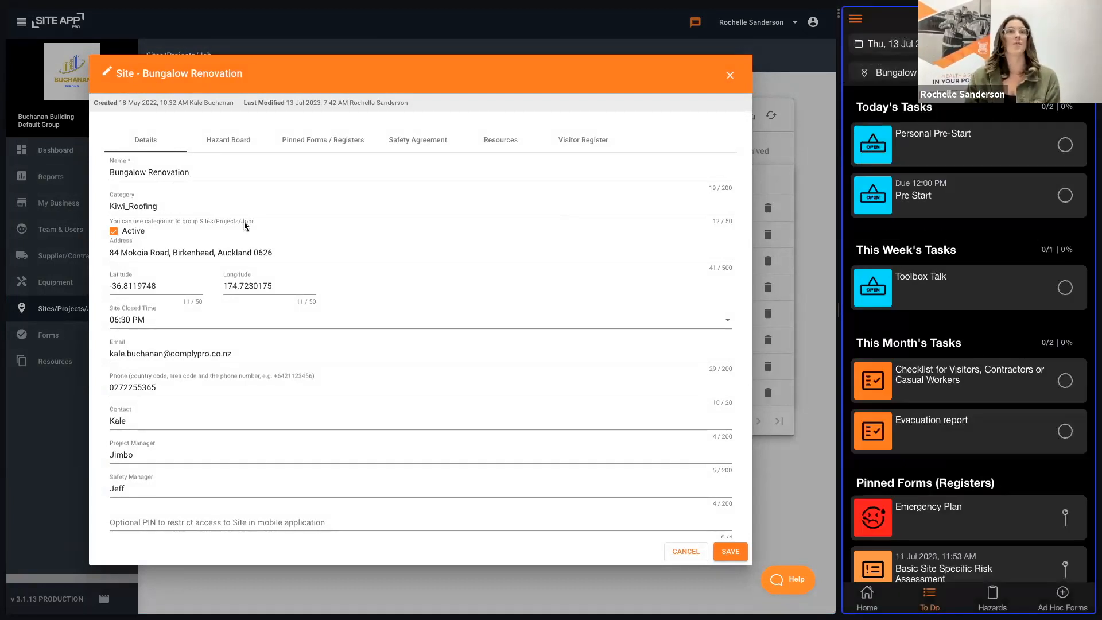
Step: Review the Bungalow Renovation site's hazard board, including the blank New Hazard form, without adding a hazard
left_click(231, 137)
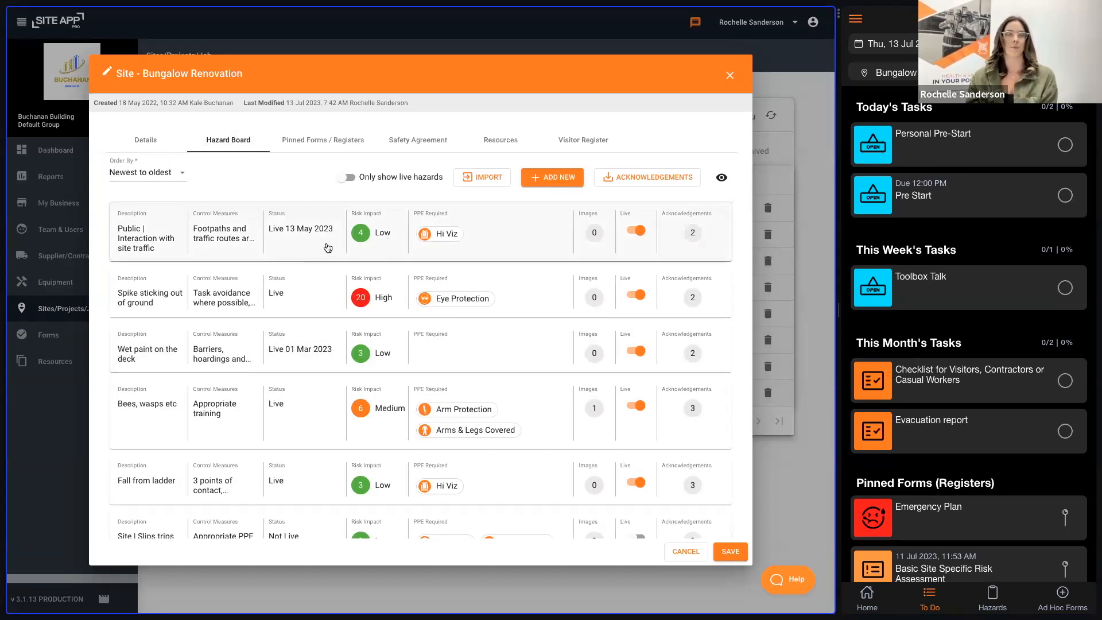
left_click(566, 179)
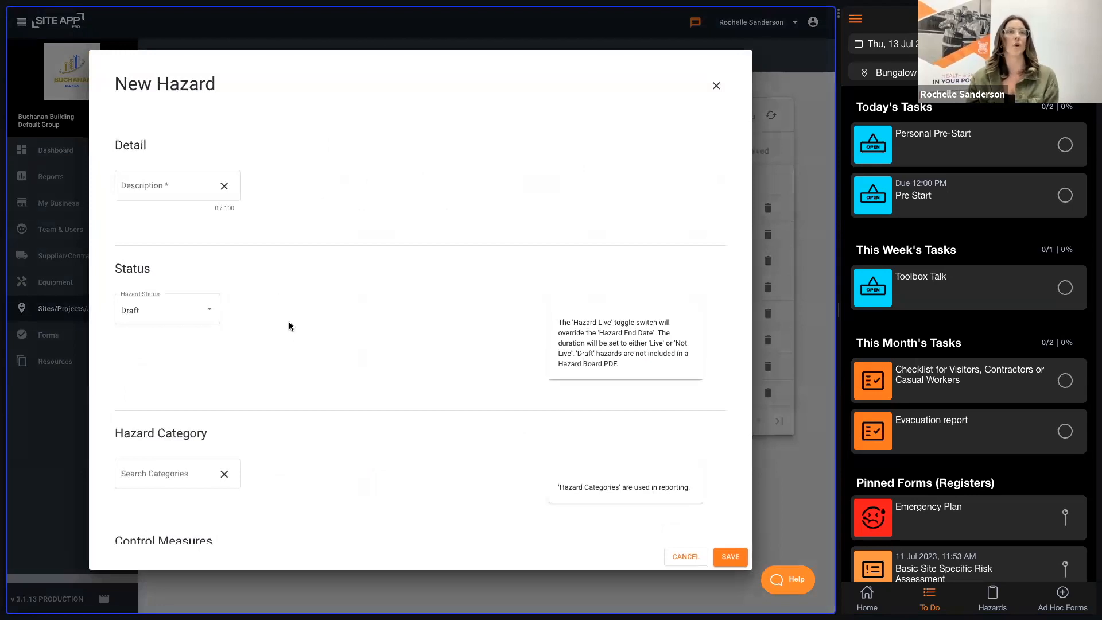
scroll(351, 385, "down", 8)
scroll(352, 379, "up", 8)
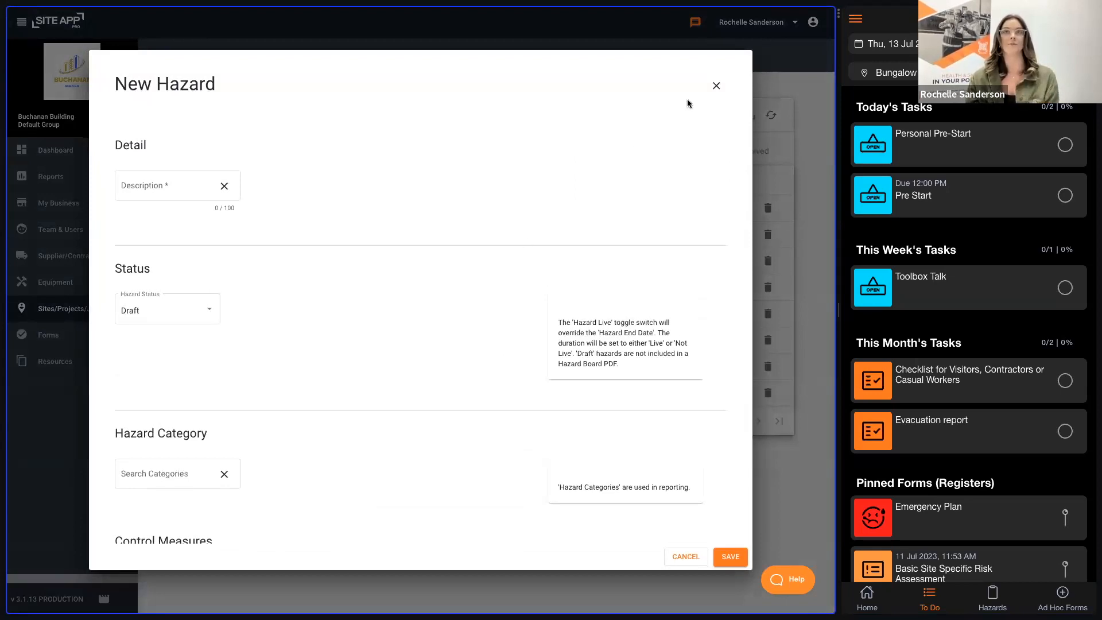
left_click(716, 85)
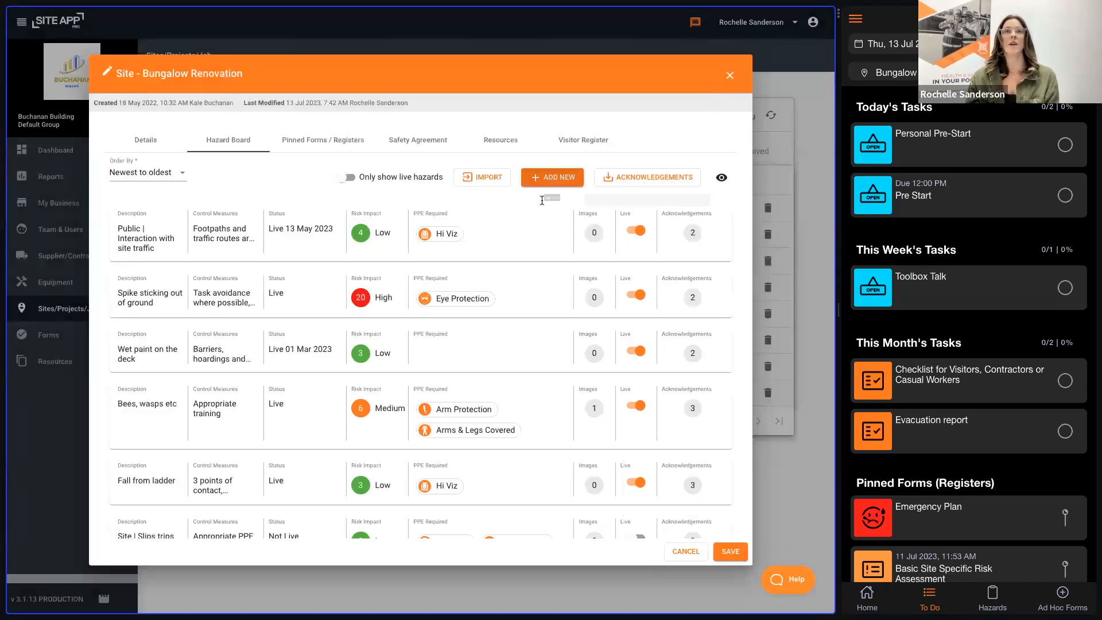
scroll(551, 468, "down", 2)
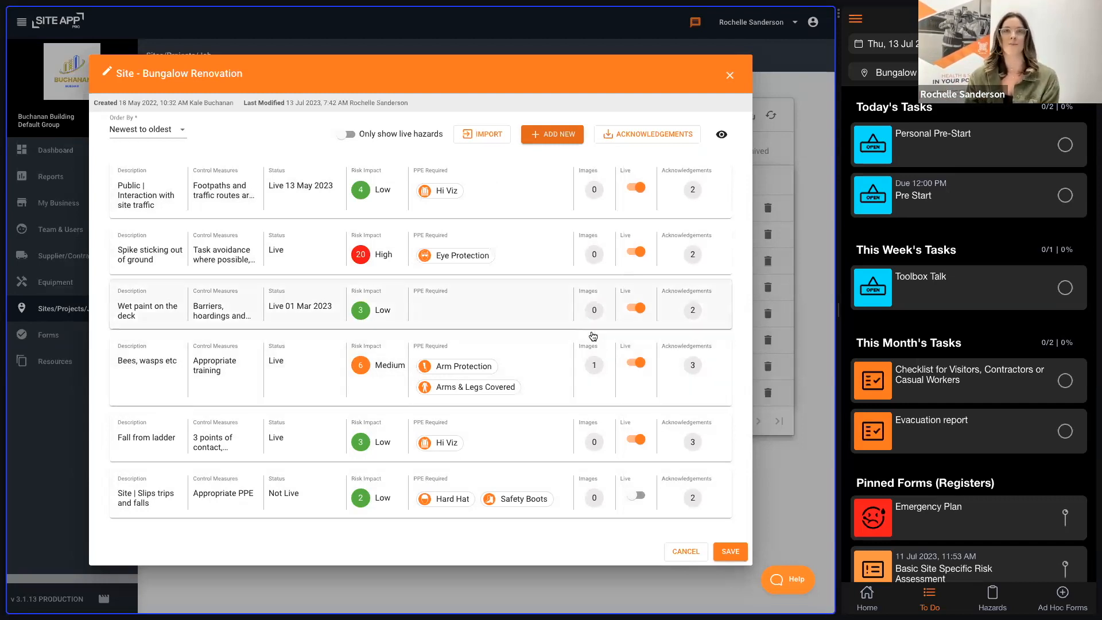
scroll(510, 316, "up", 1)
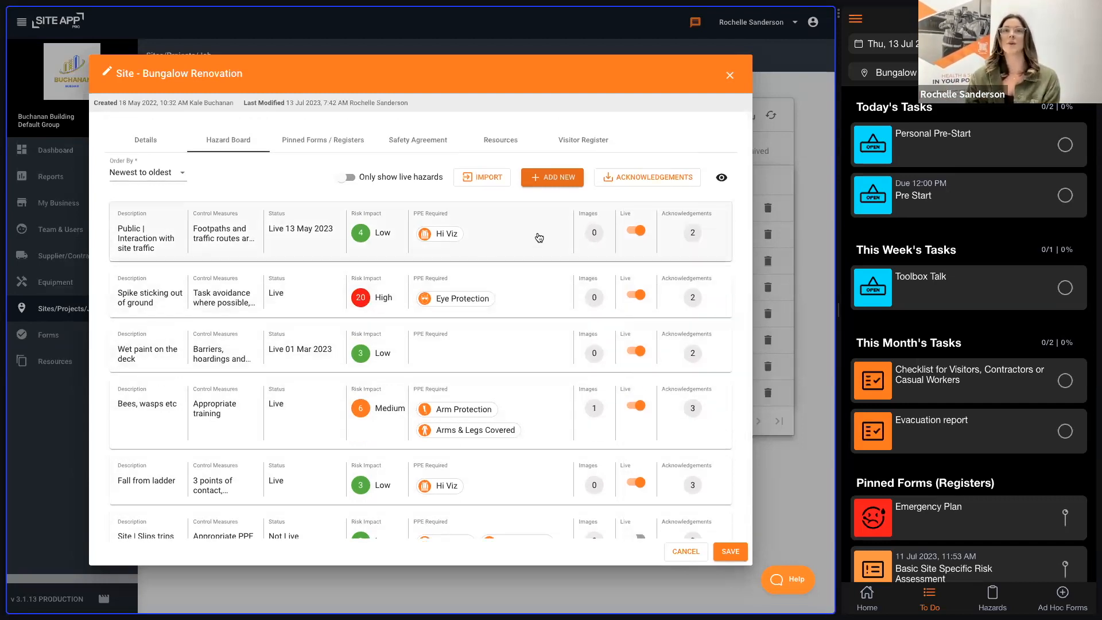
Step: Review the full hazard board report for the Bungalow Renovation site and close it
left_click(722, 179)
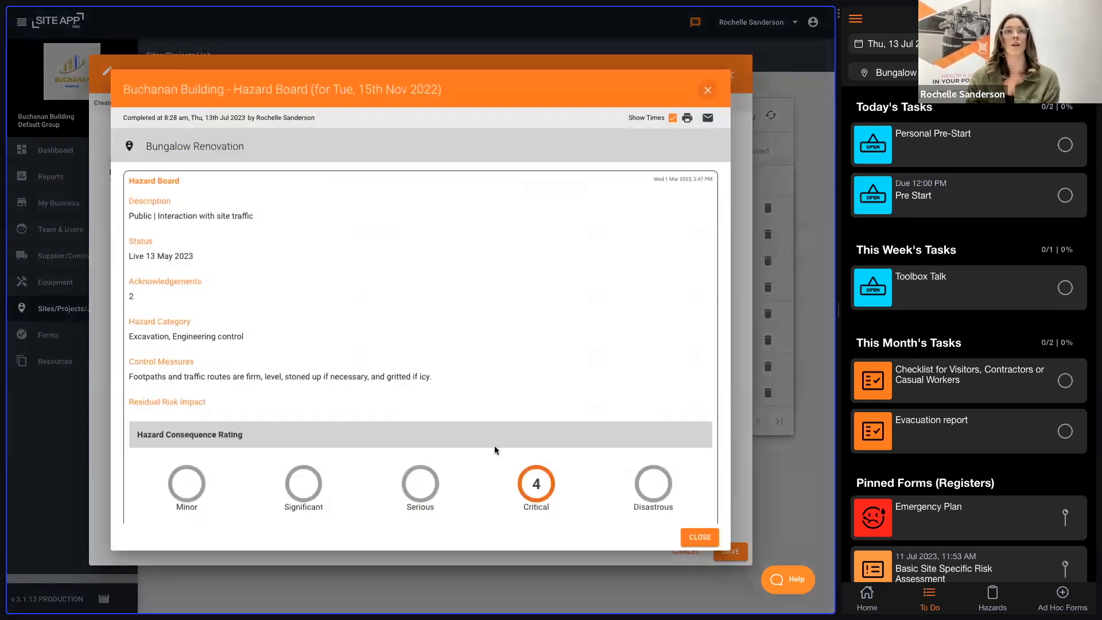
scroll(493, 450, "down", 10)
scroll(489, 454, "down", 10)
scroll(487, 448, "up", 8)
scroll(486, 444, "up", 10)
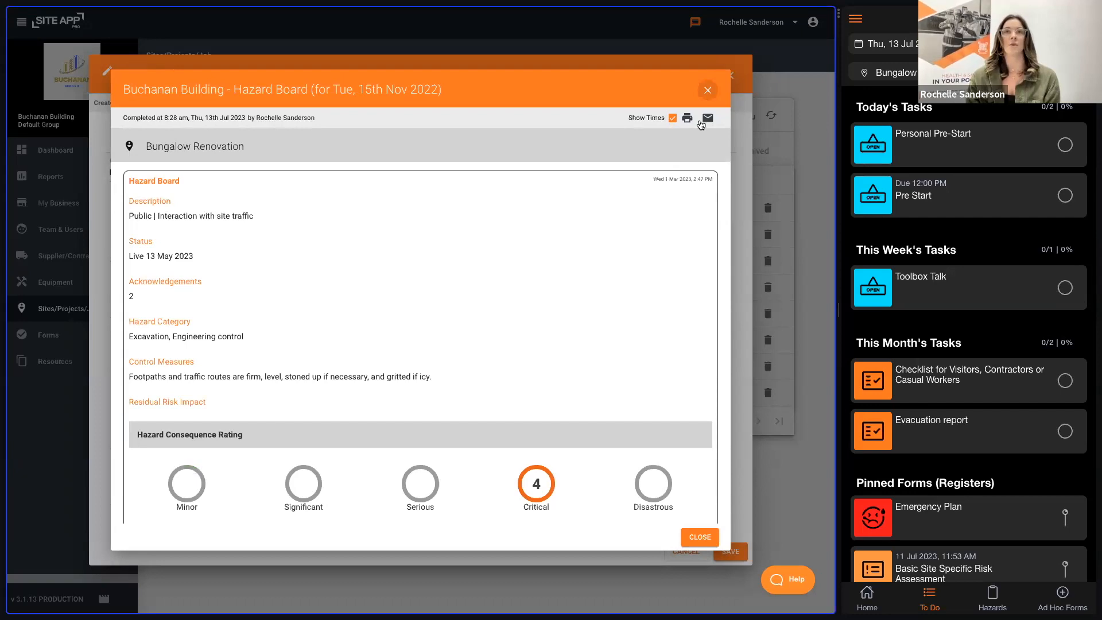
left_click(708, 91)
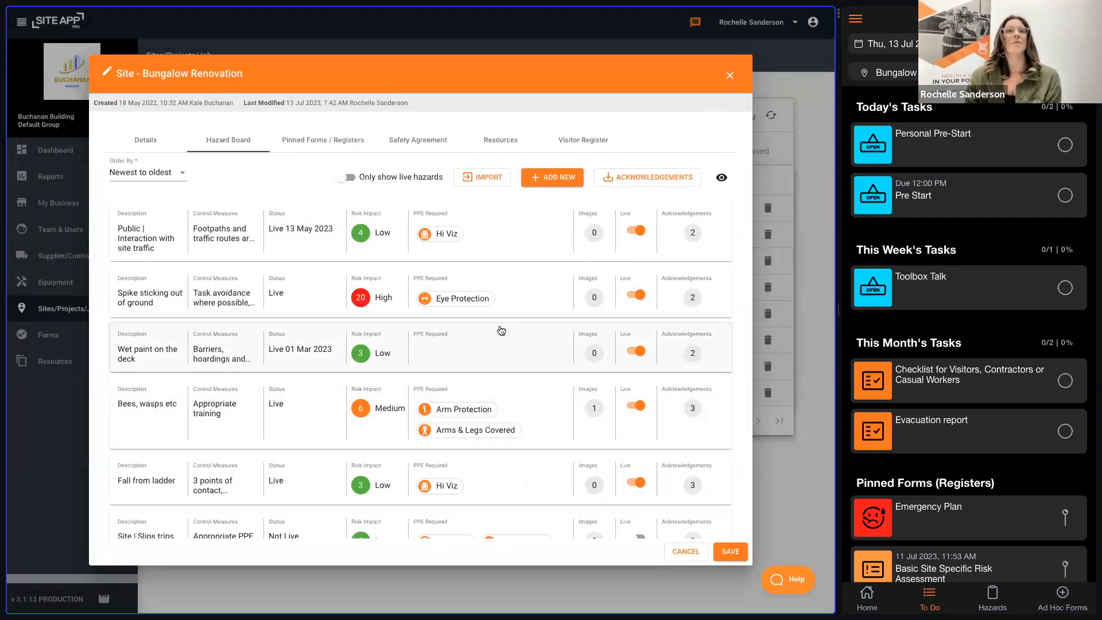
Step: Review Bungalow Renovation's pinned forms, the forms available to pin and the mobile app's pinned list, and save the site
left_click(305, 144)
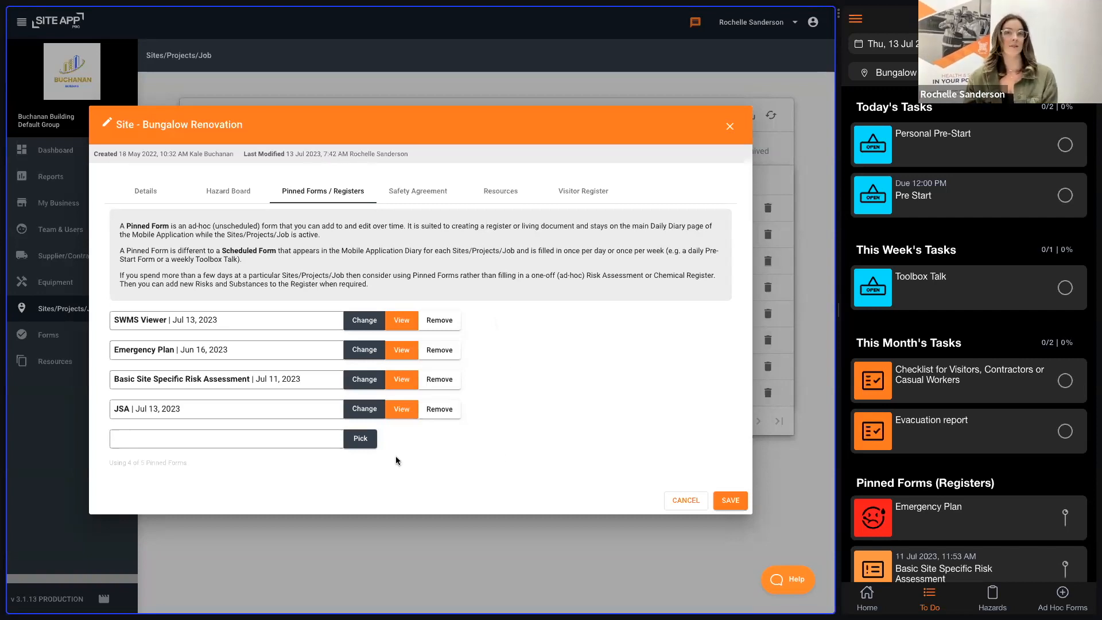
left_click(360, 439)
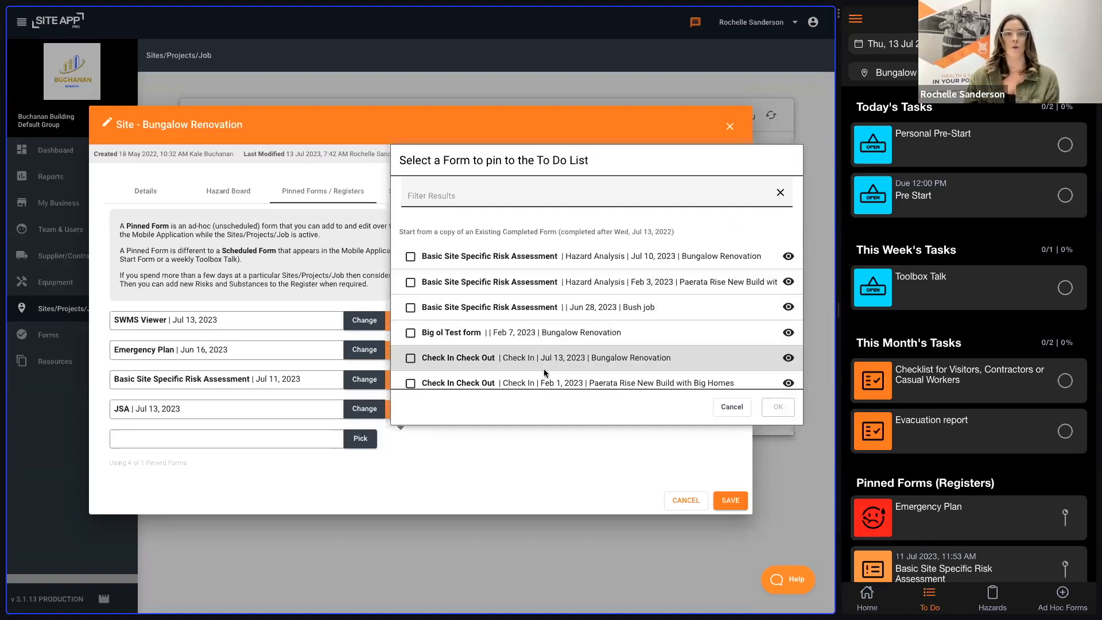
scroll(545, 370, "down", 5)
scroll(545, 358, "up", 5)
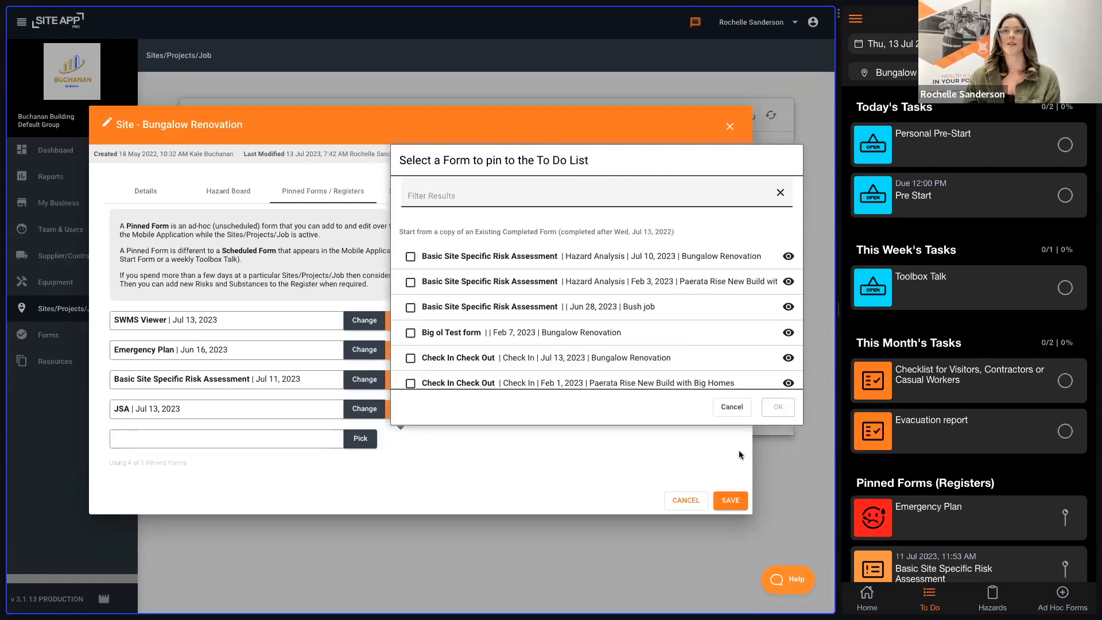
left_click(731, 408)
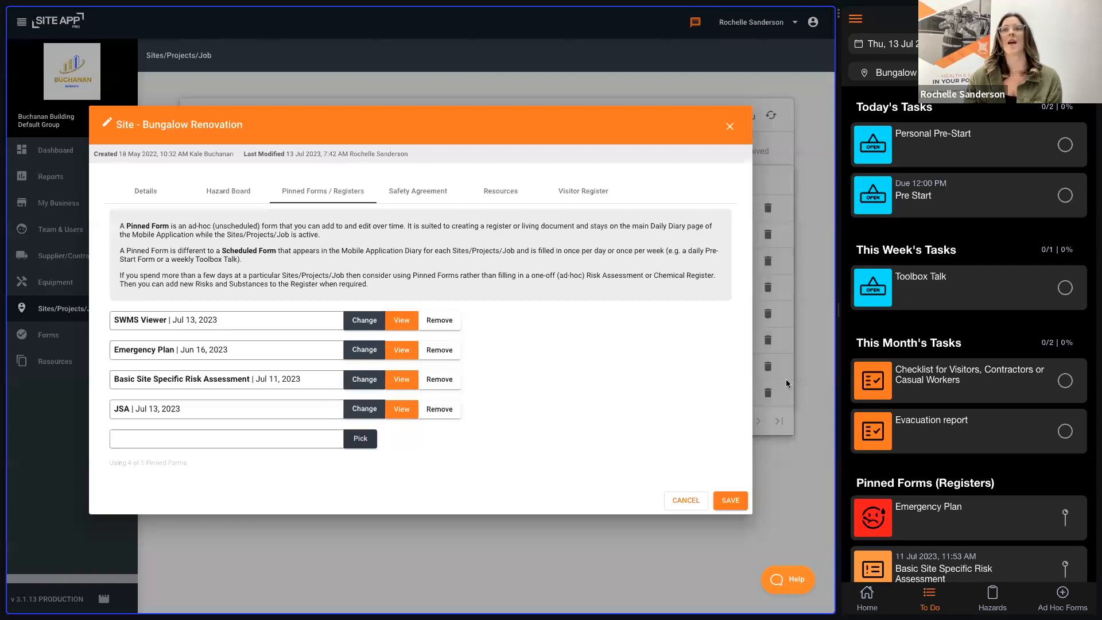
scroll(946, 367, "down", 2)
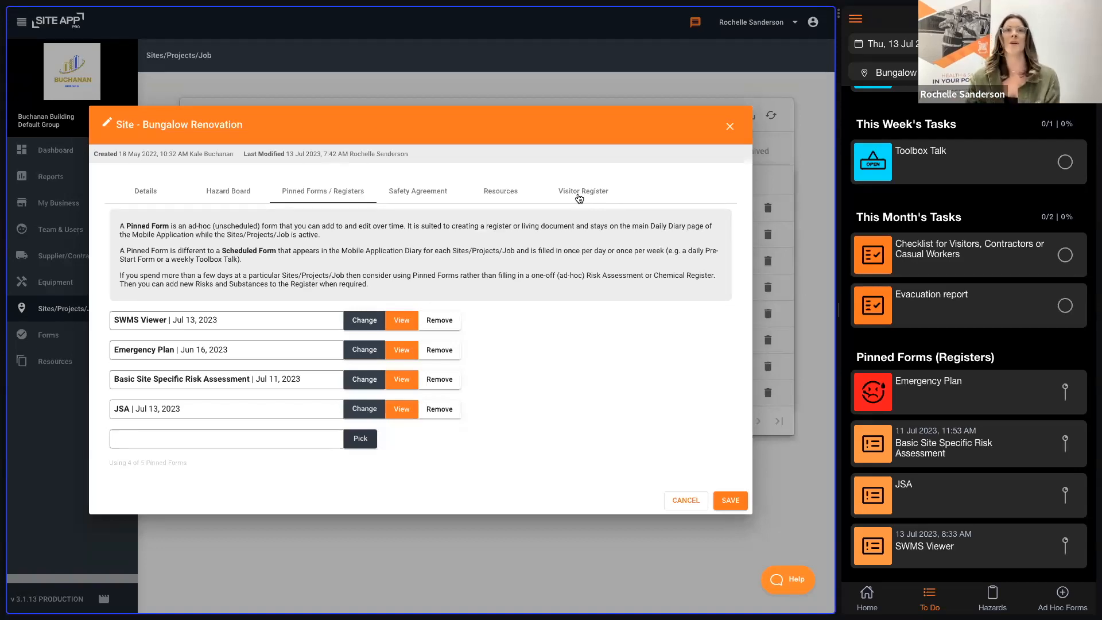
left_click(730, 500)
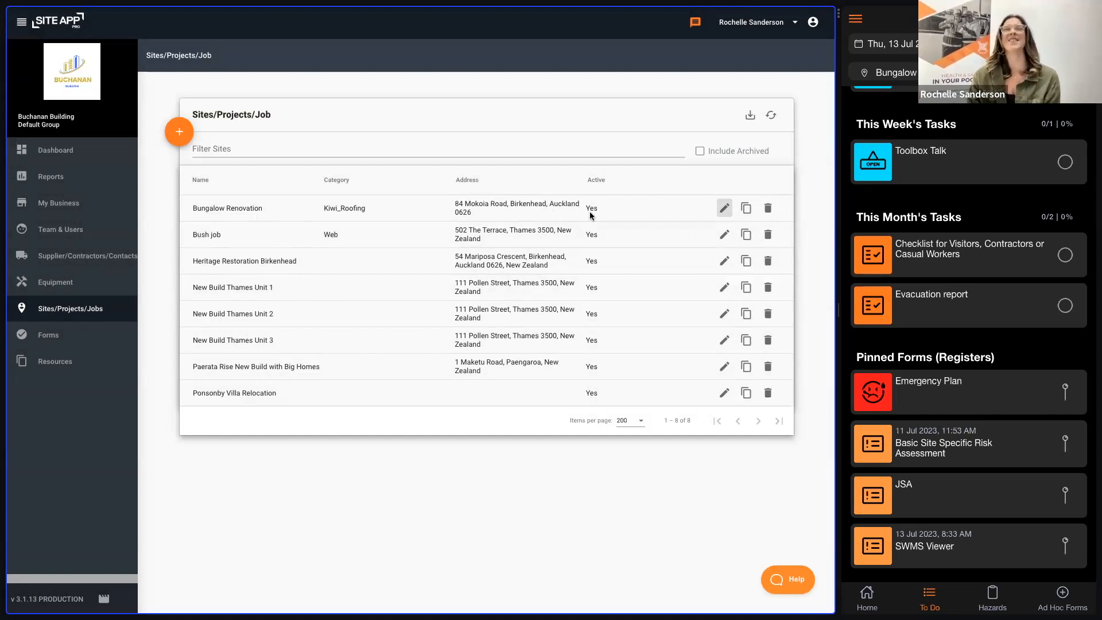
Step: Archive the Bungalow Renovation site and restore it from the site list with archived sites included
left_click(768, 210)
left_click(485, 342)
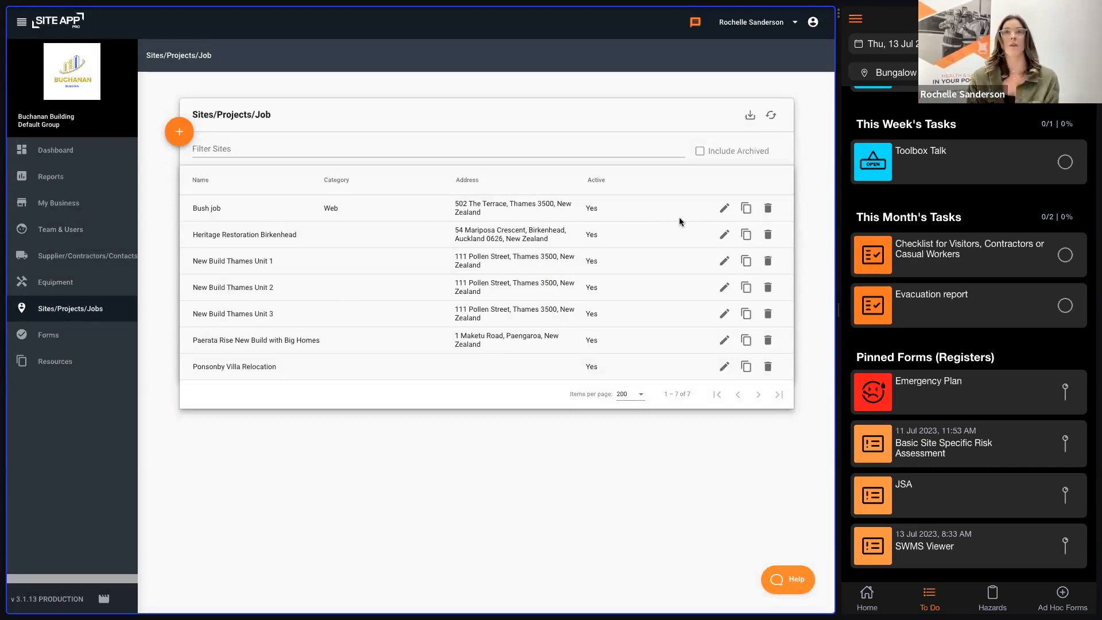
left_click(699, 151)
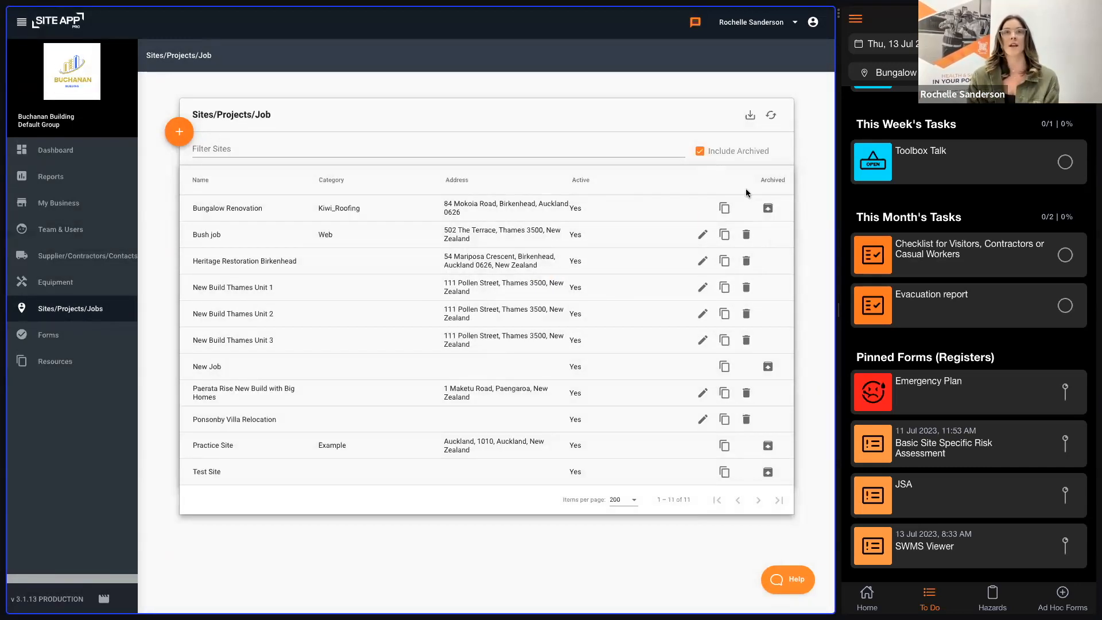
left_click(768, 205)
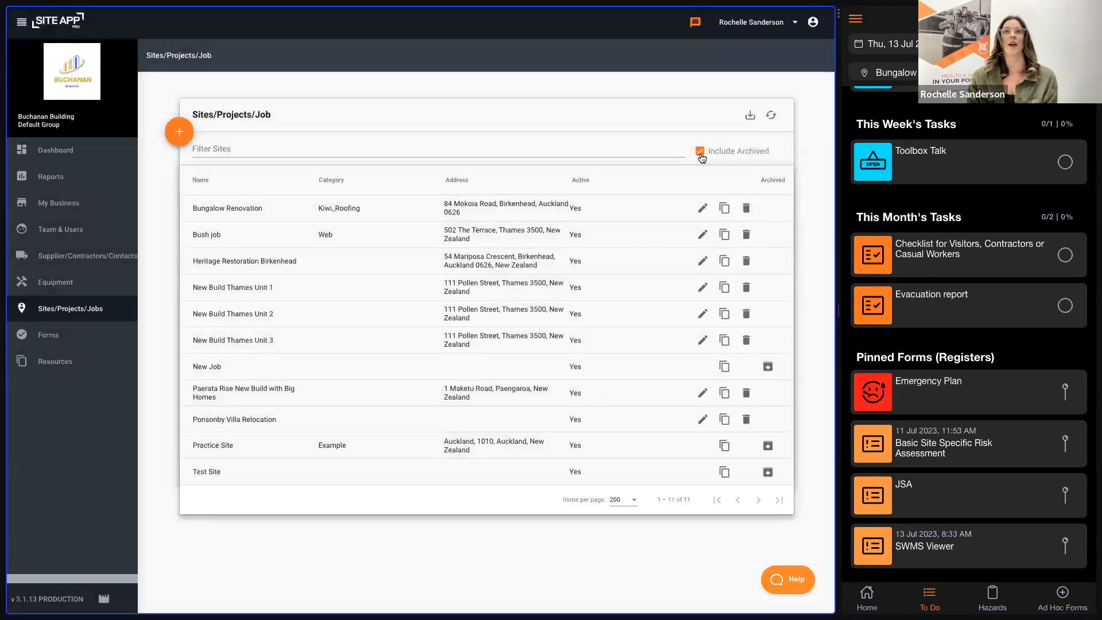
left_click(699, 151)
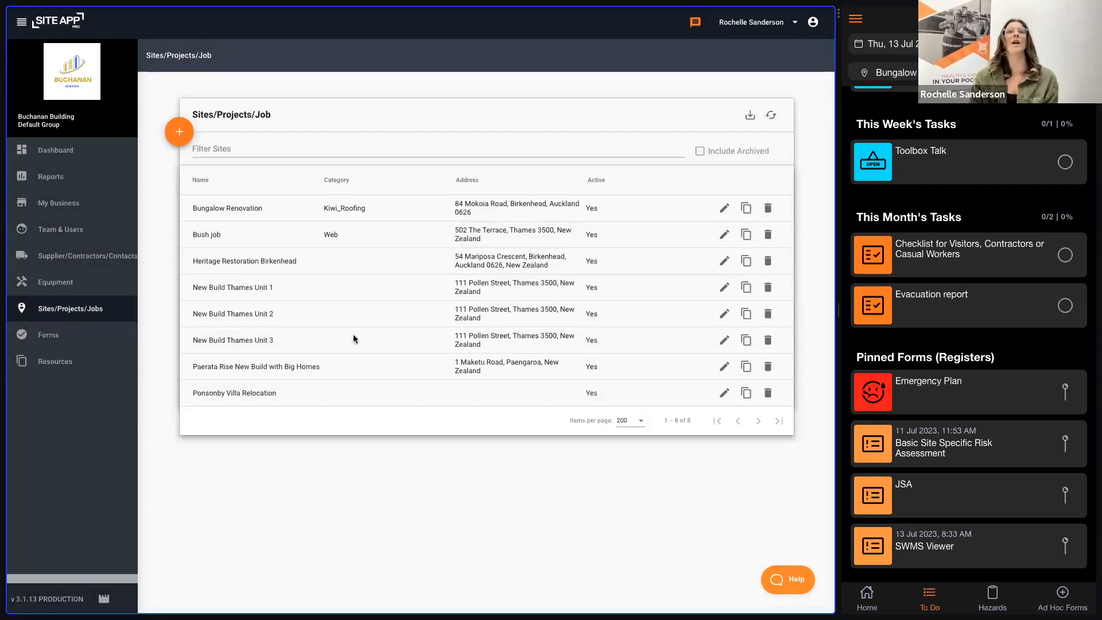
Step: Open the Equipment list, review its bulk upload instructions and close them without uploading a file
left_click(74, 287)
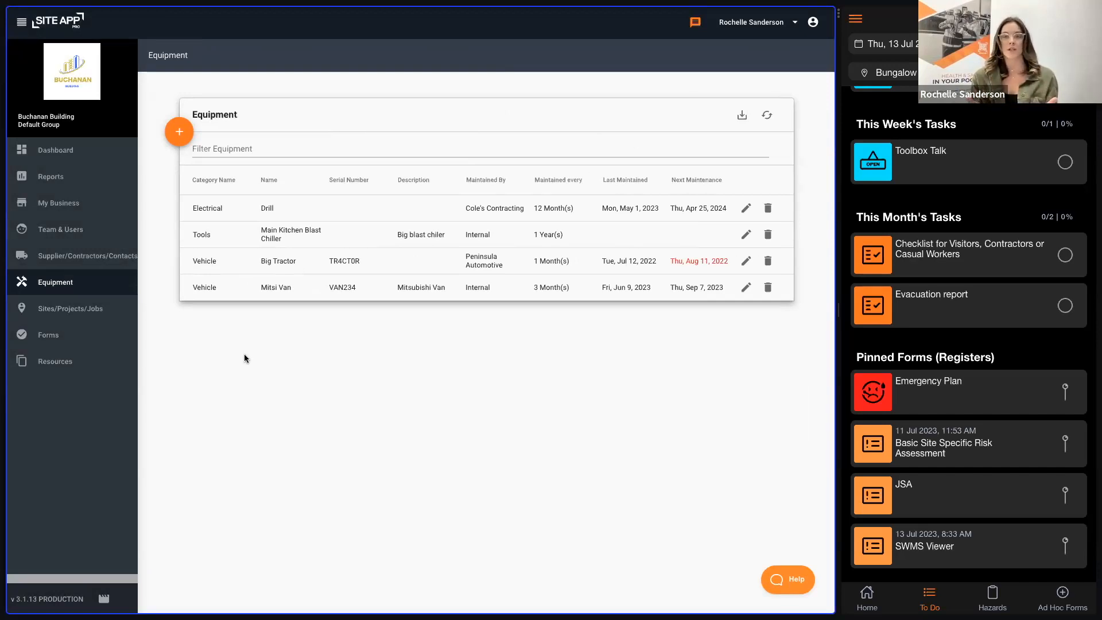
left_click(188, 137)
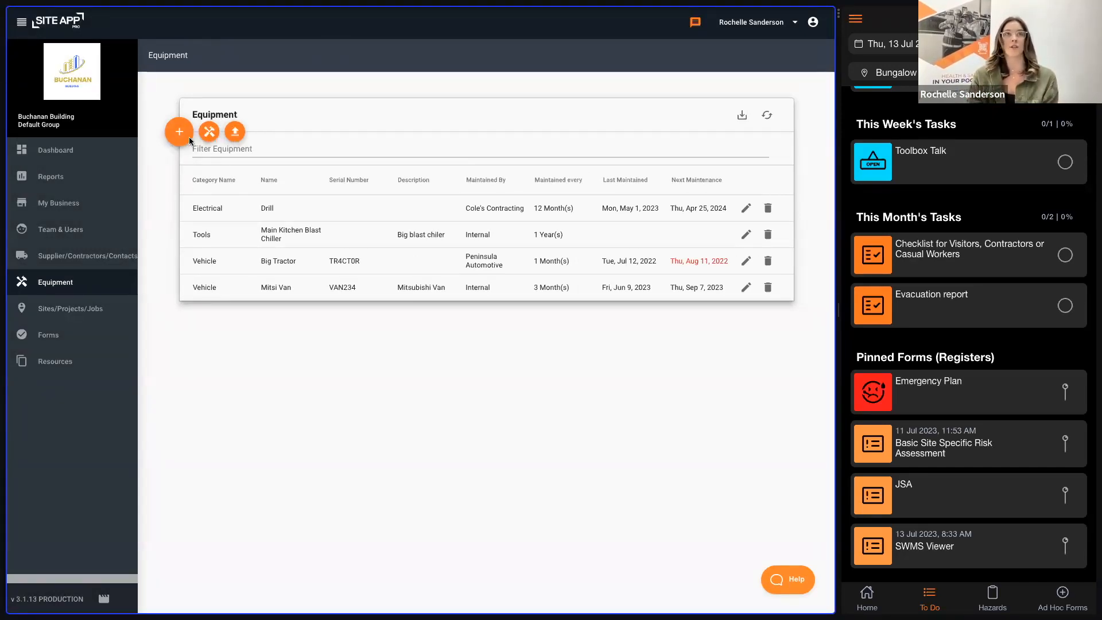
left_click(236, 133)
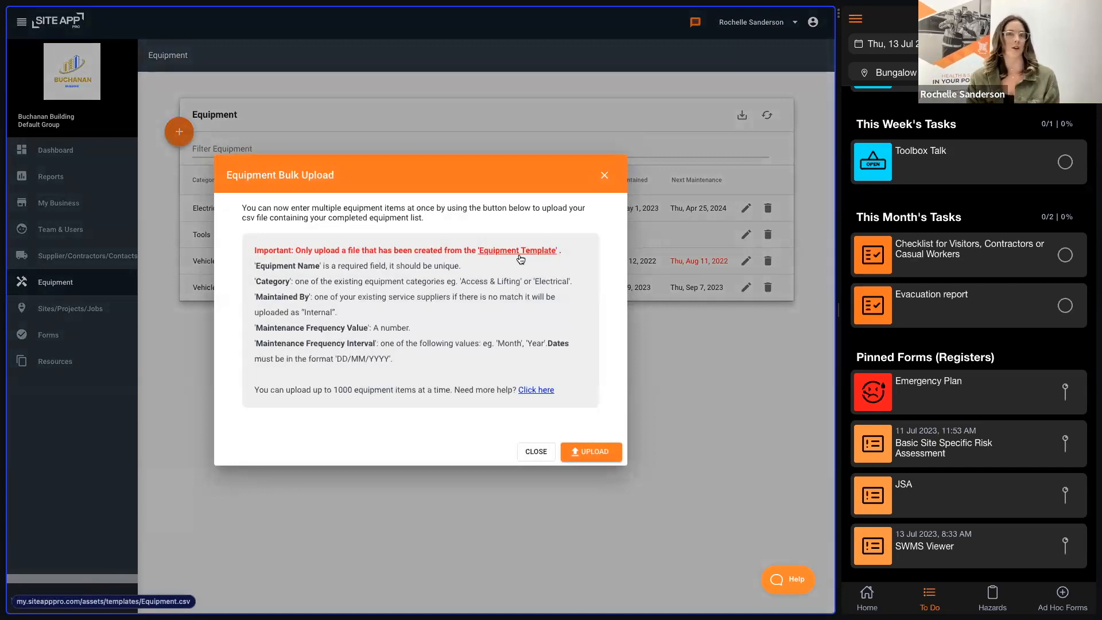
left_click(605, 175)
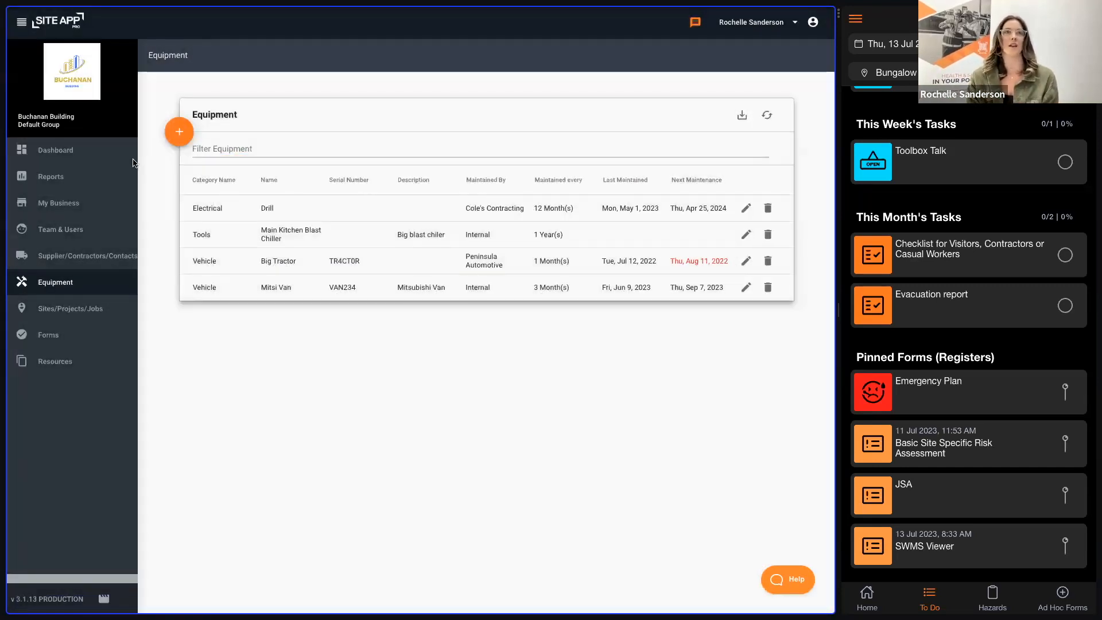
Step: Review the Drill's equipment details, maintenance, settings and resources, and close the record without saving
left_click(178, 134)
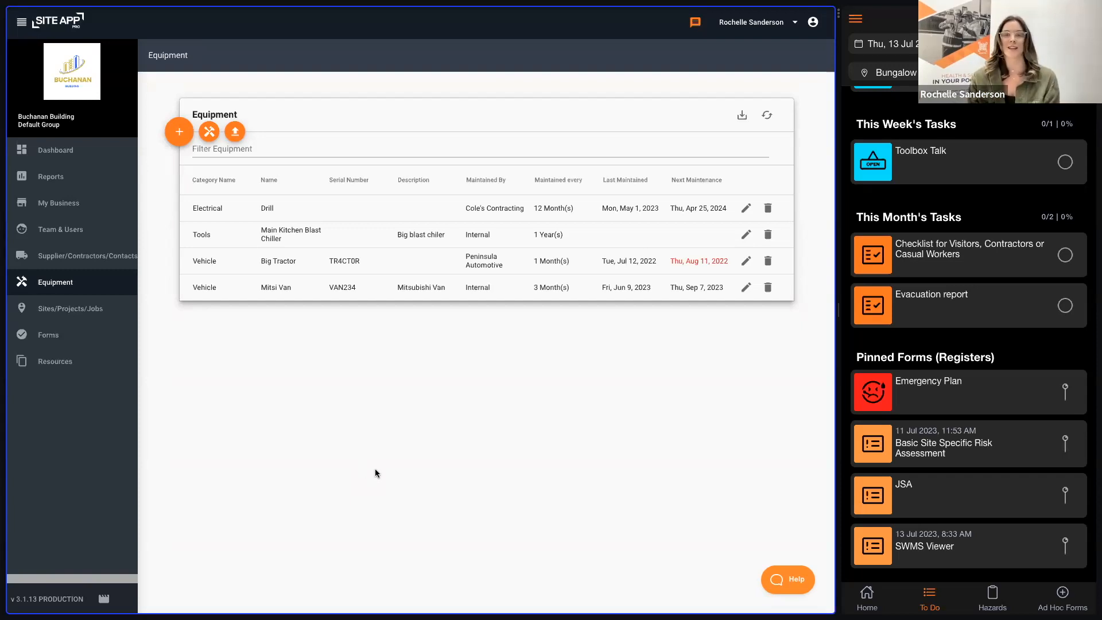
left_click(745, 209)
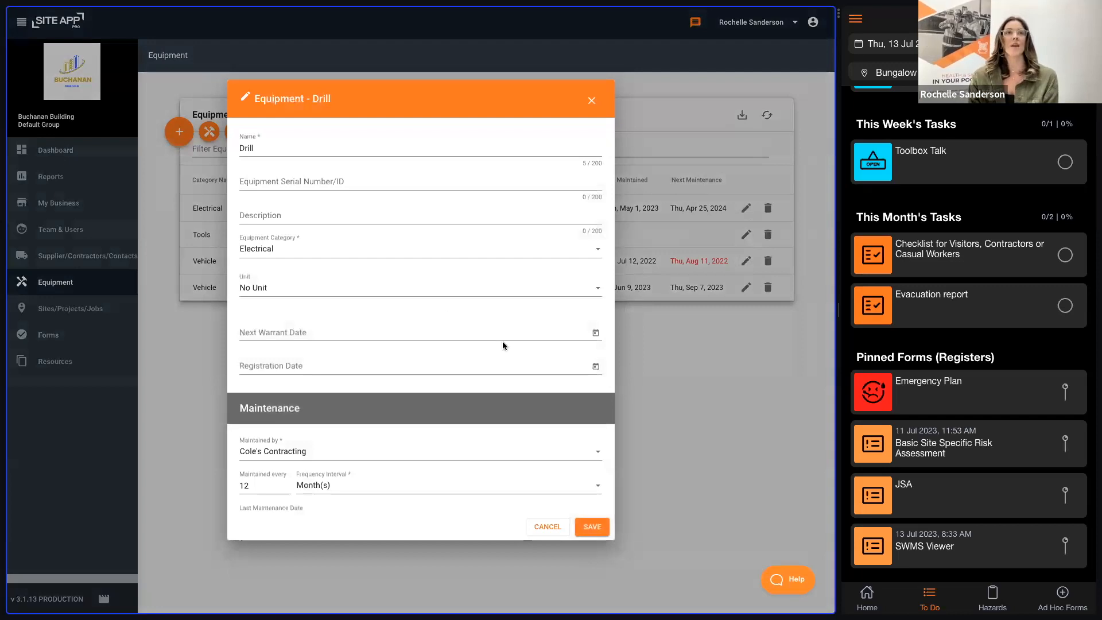
scroll(471, 434, "down", 3)
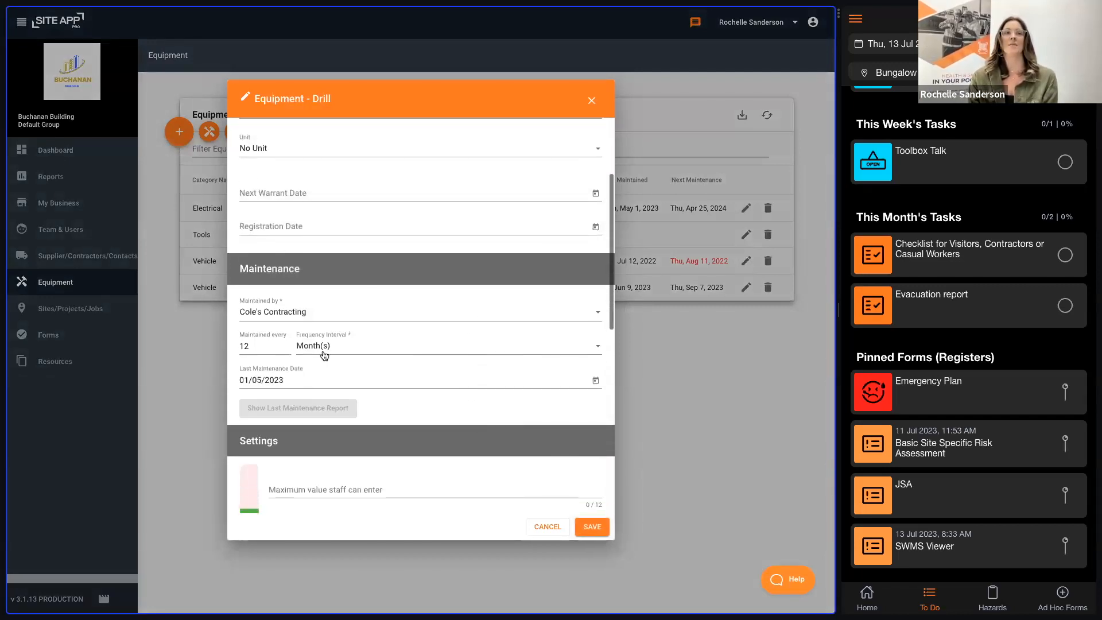
scroll(452, 298, "up", 2)
scroll(452, 297, "up", 1)
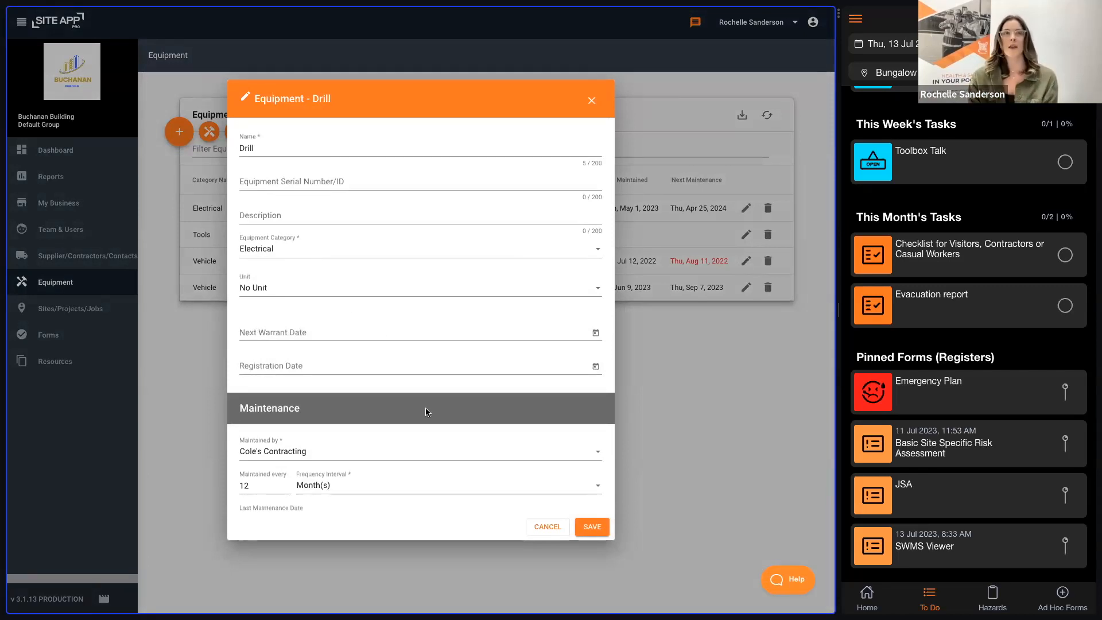
scroll(453, 440, "down", 10)
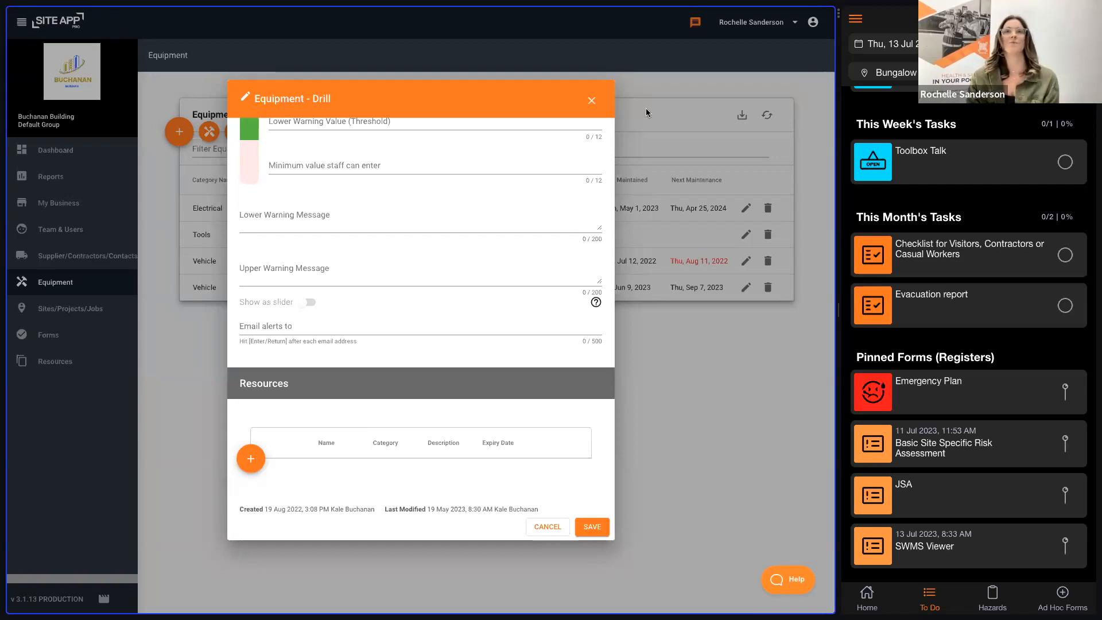
left_click(590, 101)
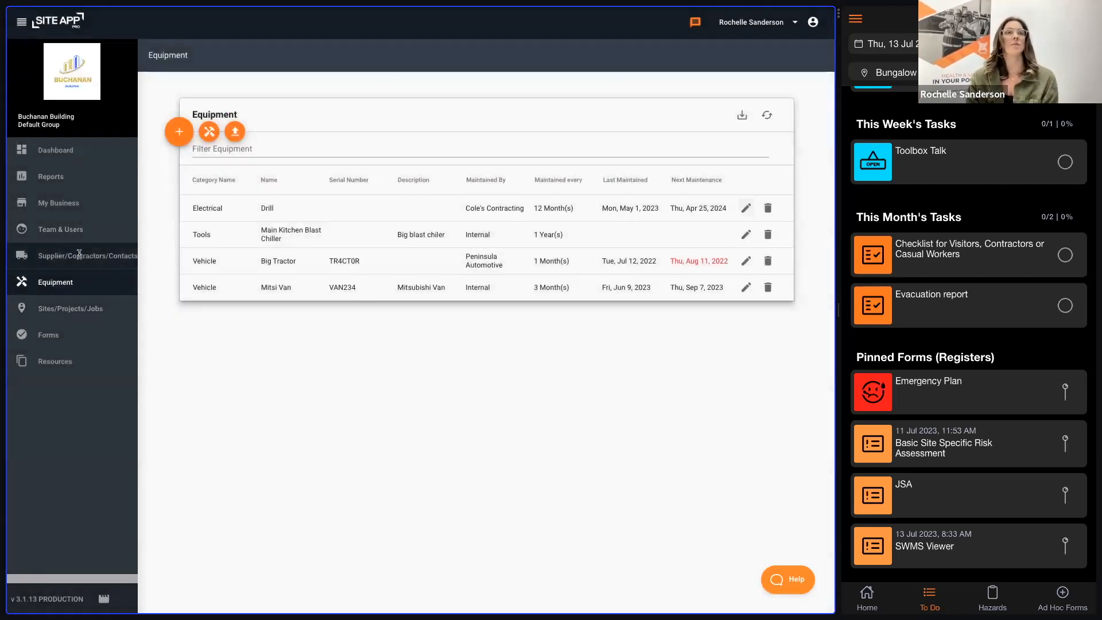
Step: Open the Staff & Users list and show its options for adding staff and users
left_click(115, 256)
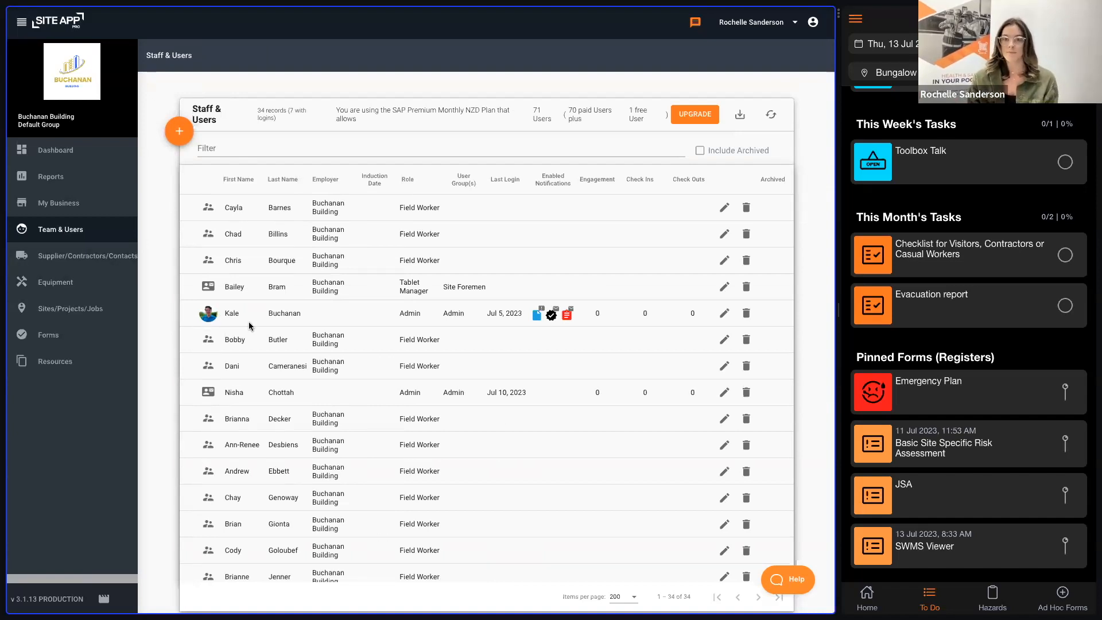
mouse_move(185, 139)
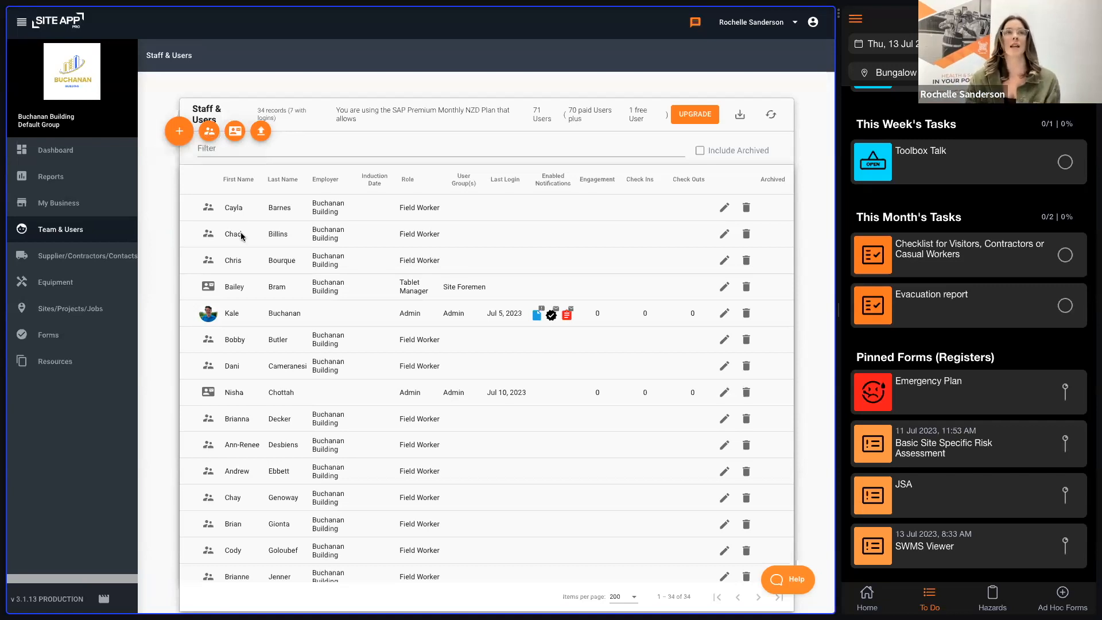
mouse_move(208, 210)
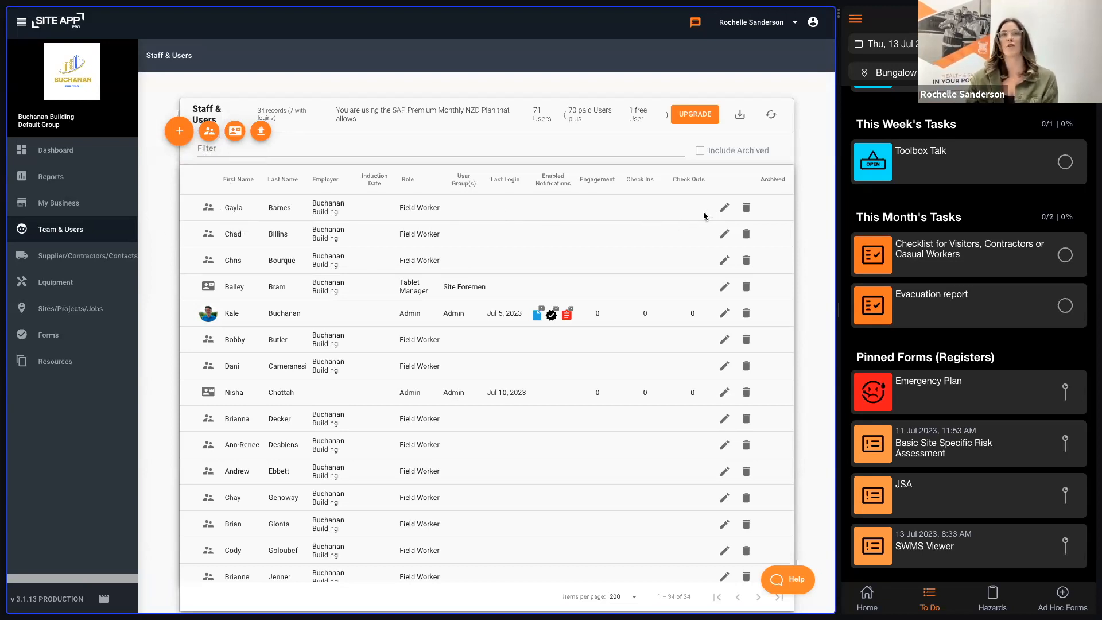
Step: Start adding a user login to the first listed field worker, view the worker's resources and discard the unsaved changes
left_click(723, 210)
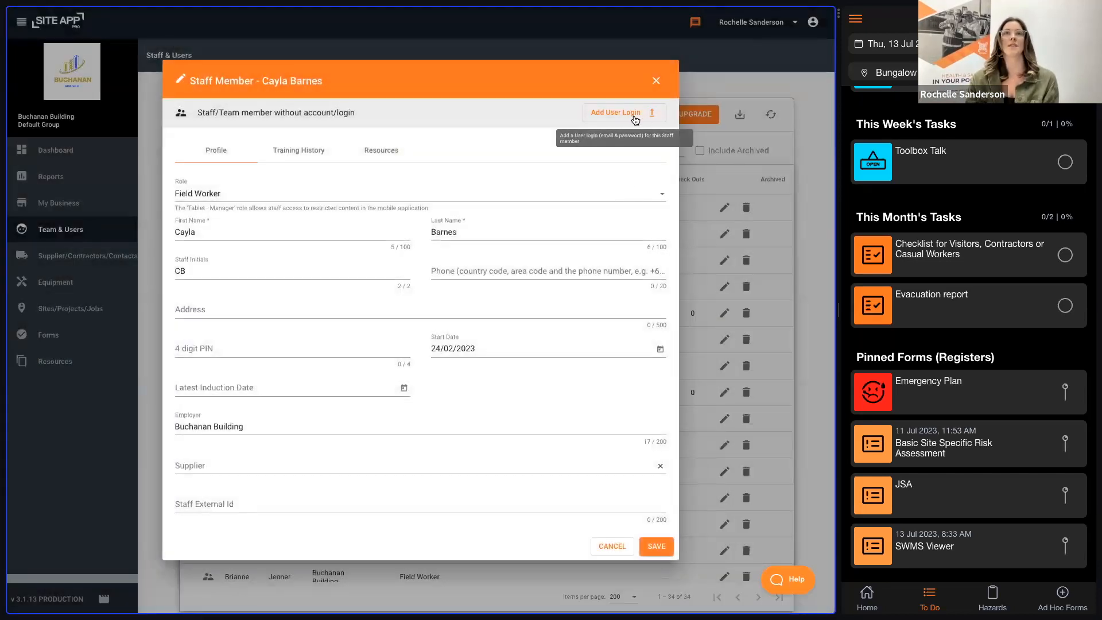
left_click(629, 113)
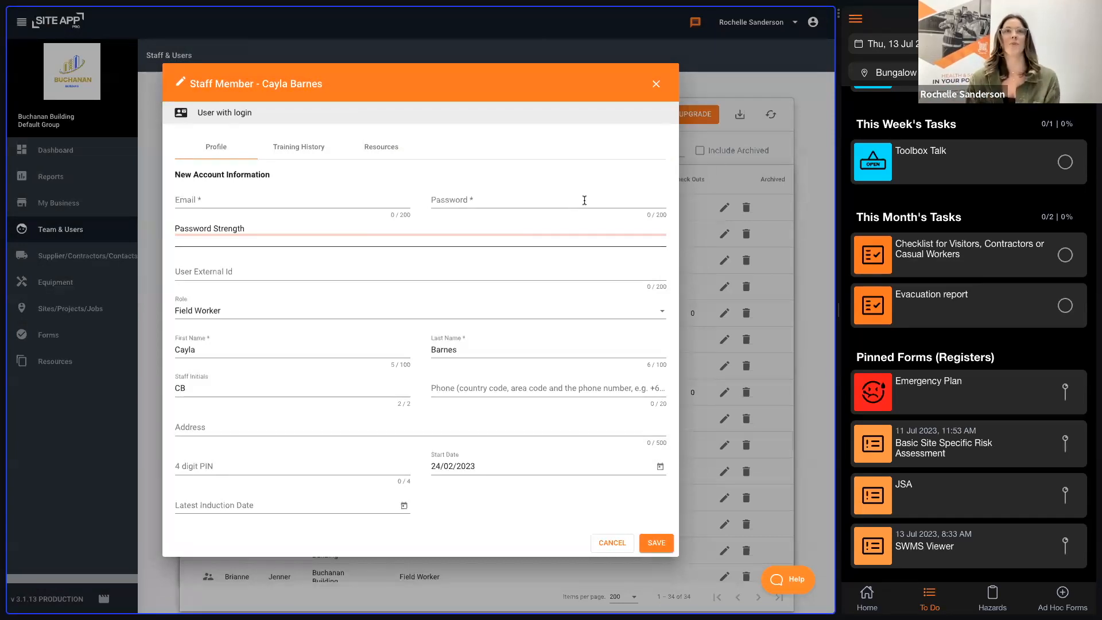
left_click(381, 148)
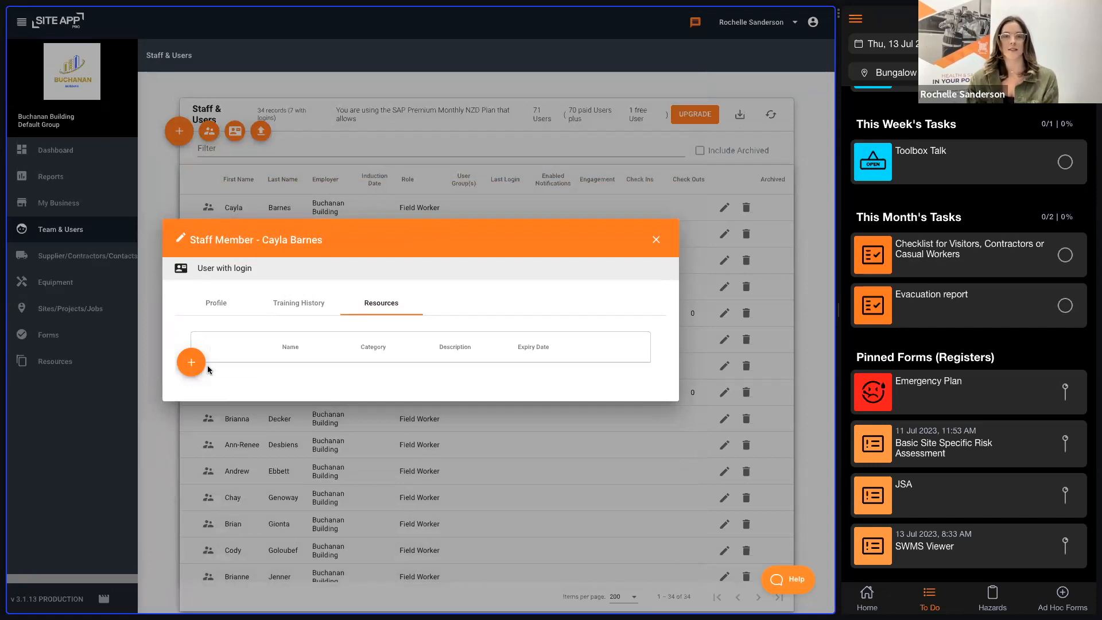
left_click(655, 241)
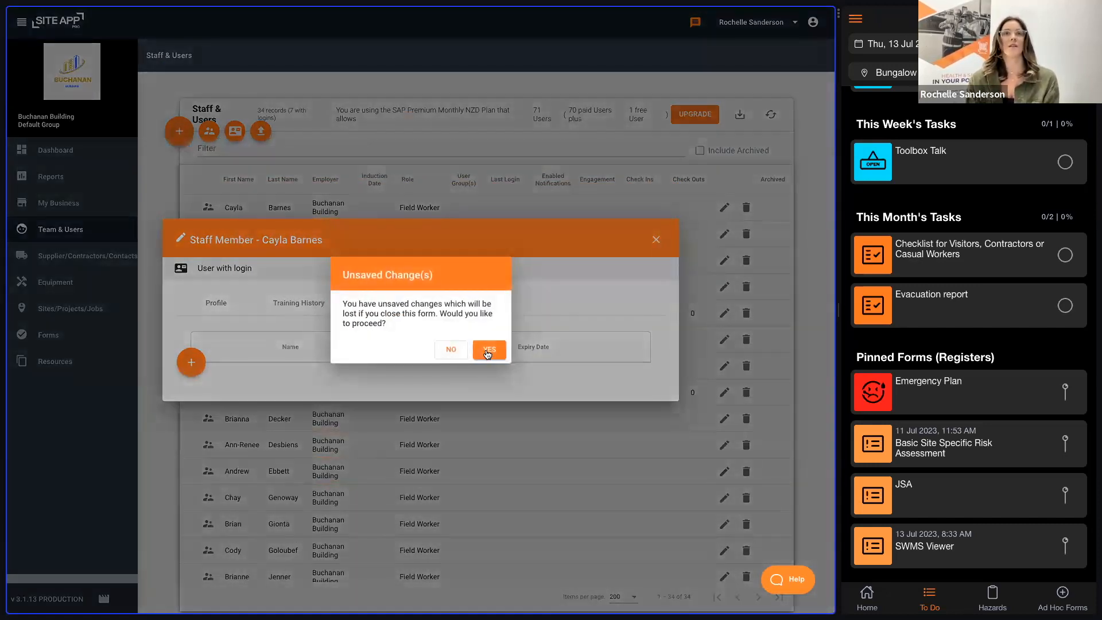
left_click(487, 350)
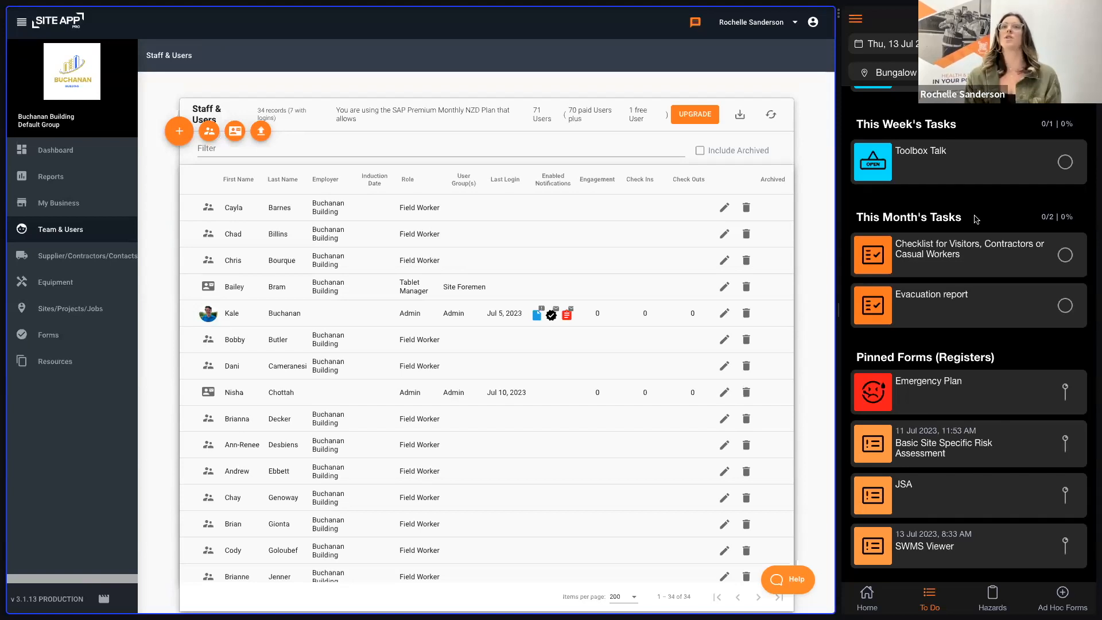
Step: Reselect the Bungalow Renovation site on the mobile app's home screen and start checking in to it
left_click(866, 596)
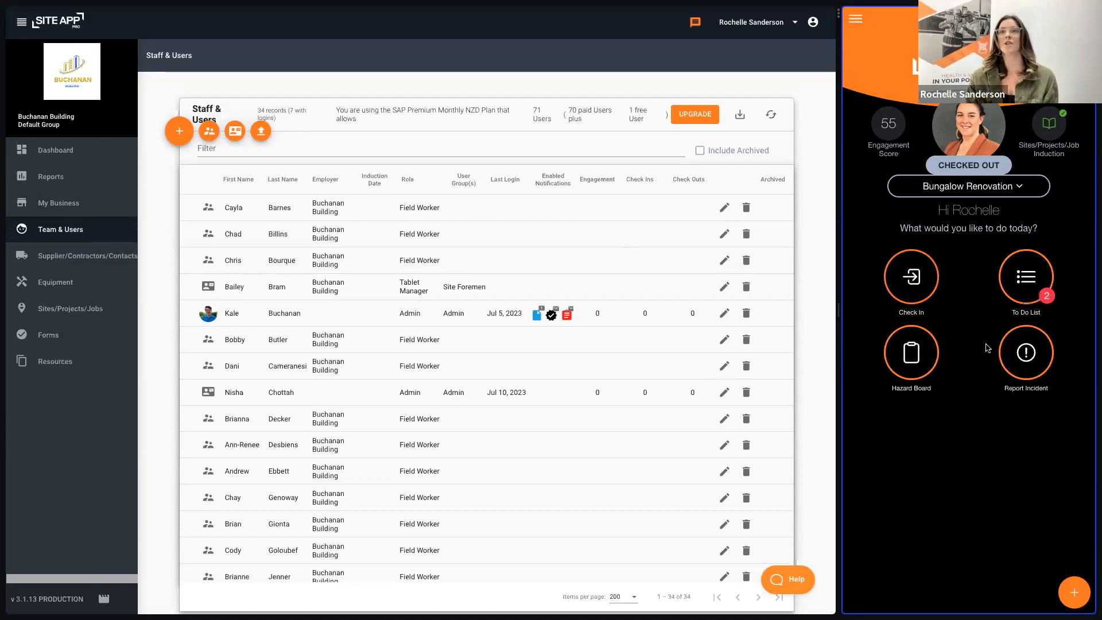
left_click(980, 182)
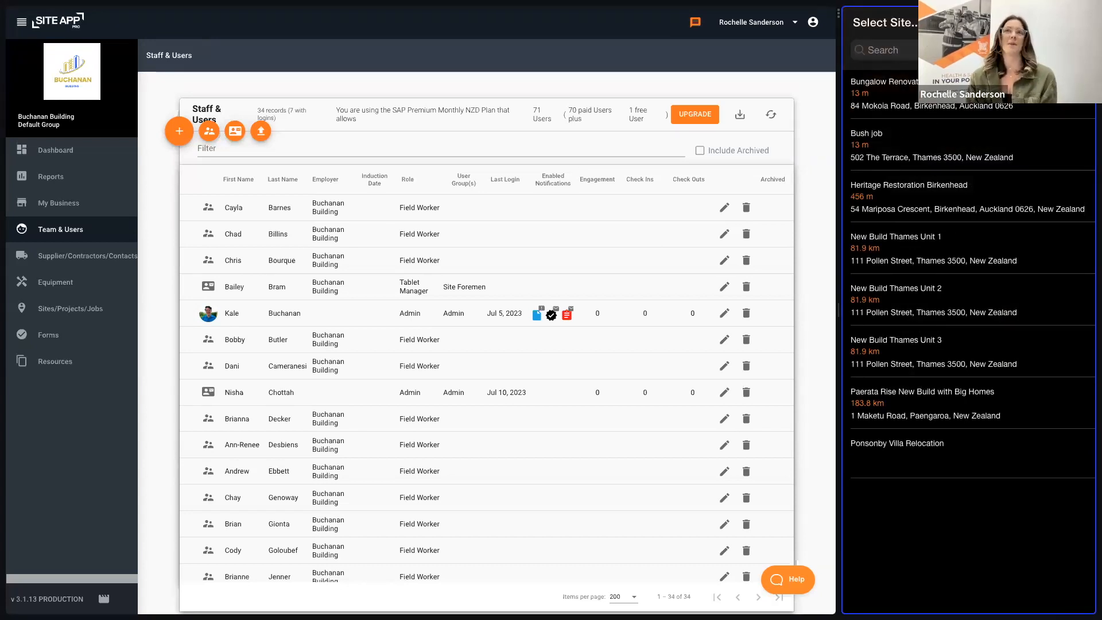
left_click(895, 101)
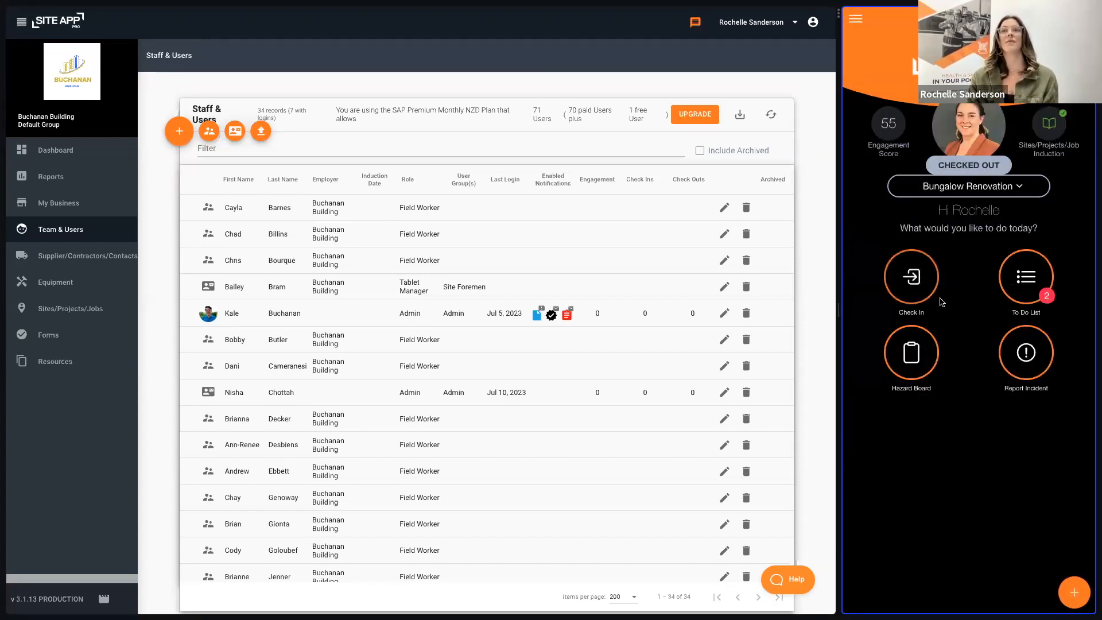
left_click(904, 278)
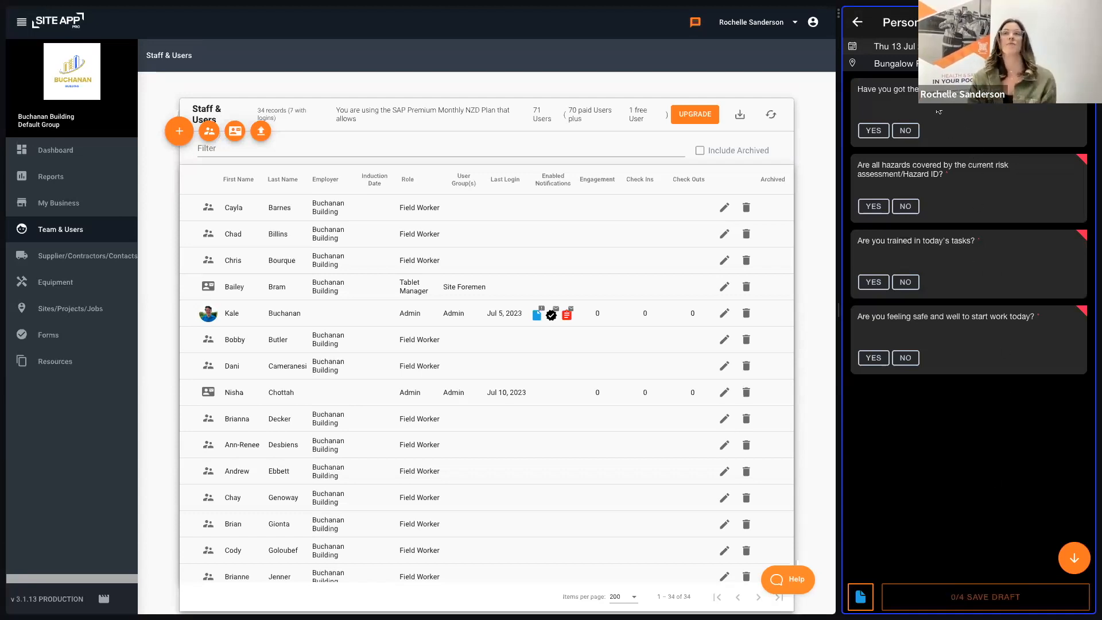
Step: Answer Yes to all four questions of the Personal Pre-Start form for the Bungalow Renovation site
left_click(873, 131)
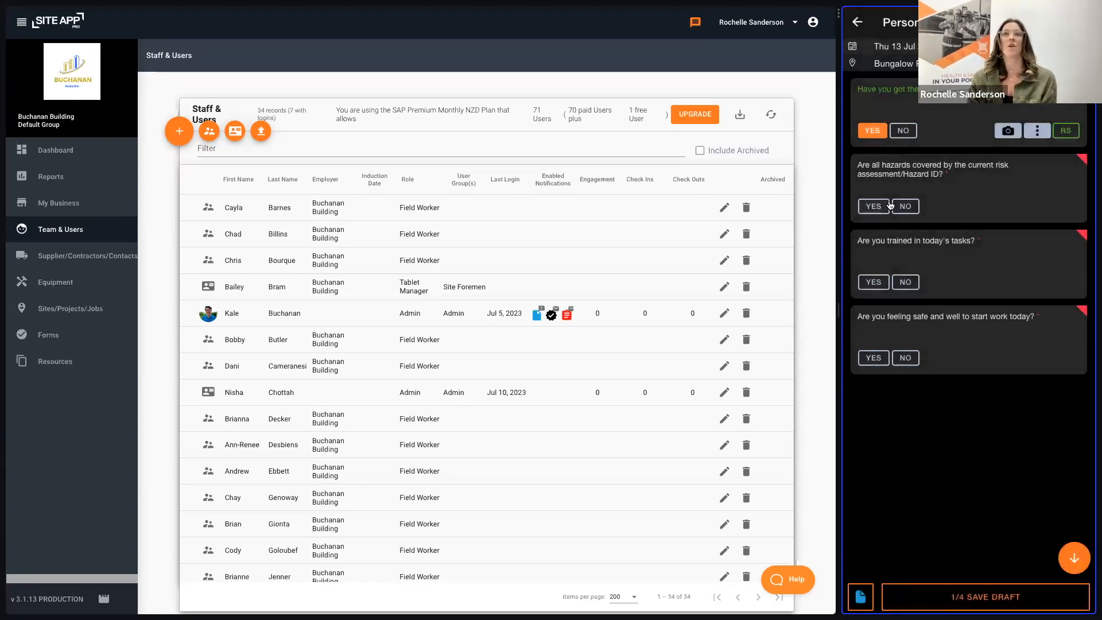
left_click(877, 207)
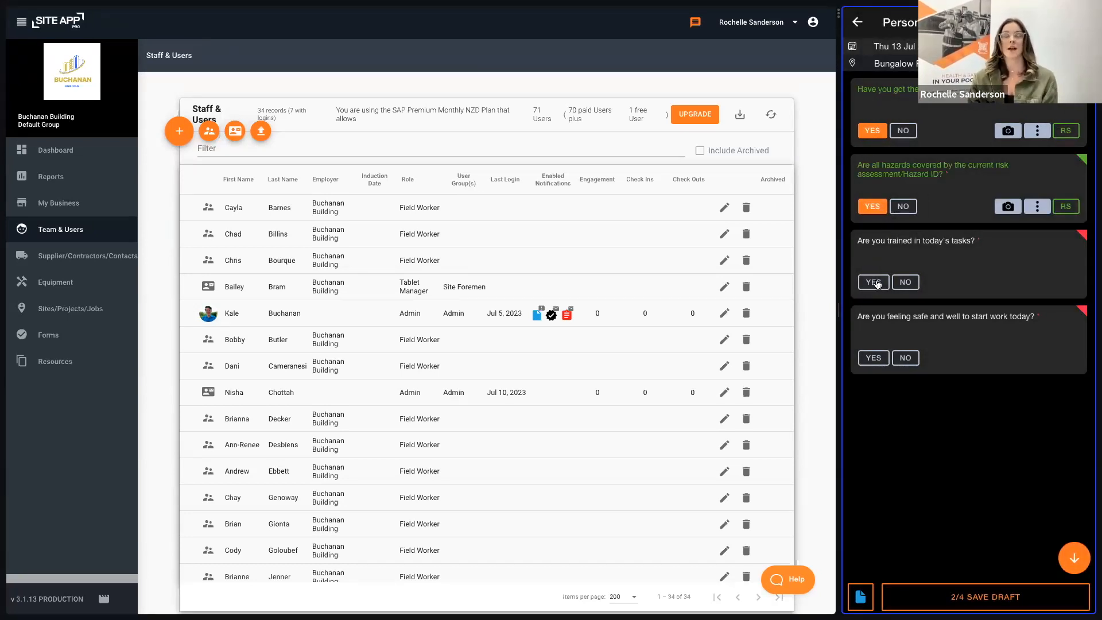
left_click(876, 280)
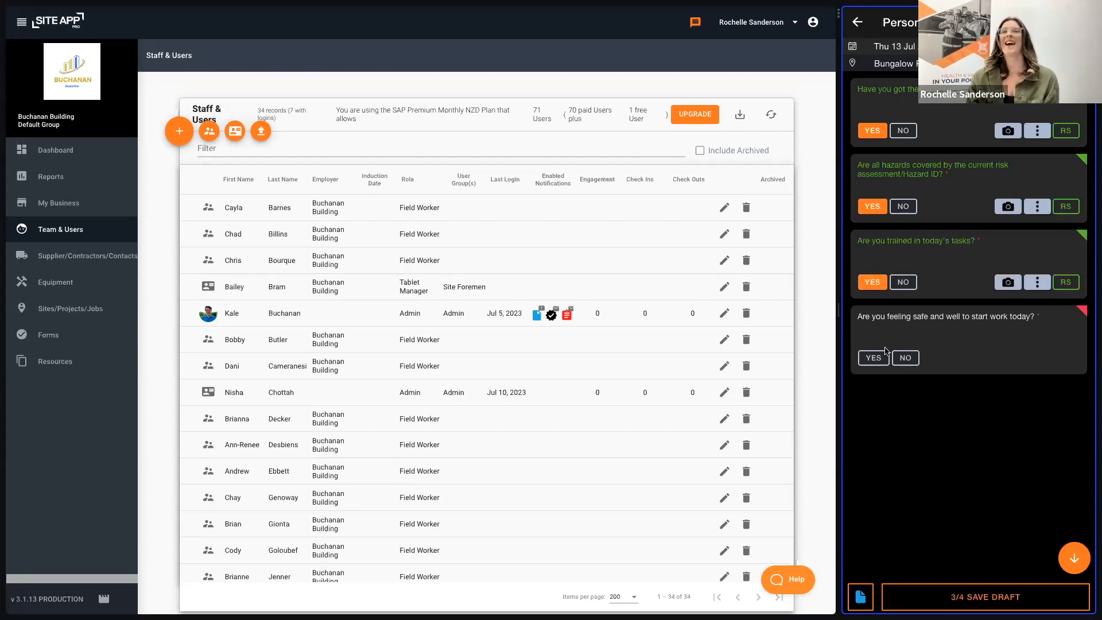
left_click(875, 359)
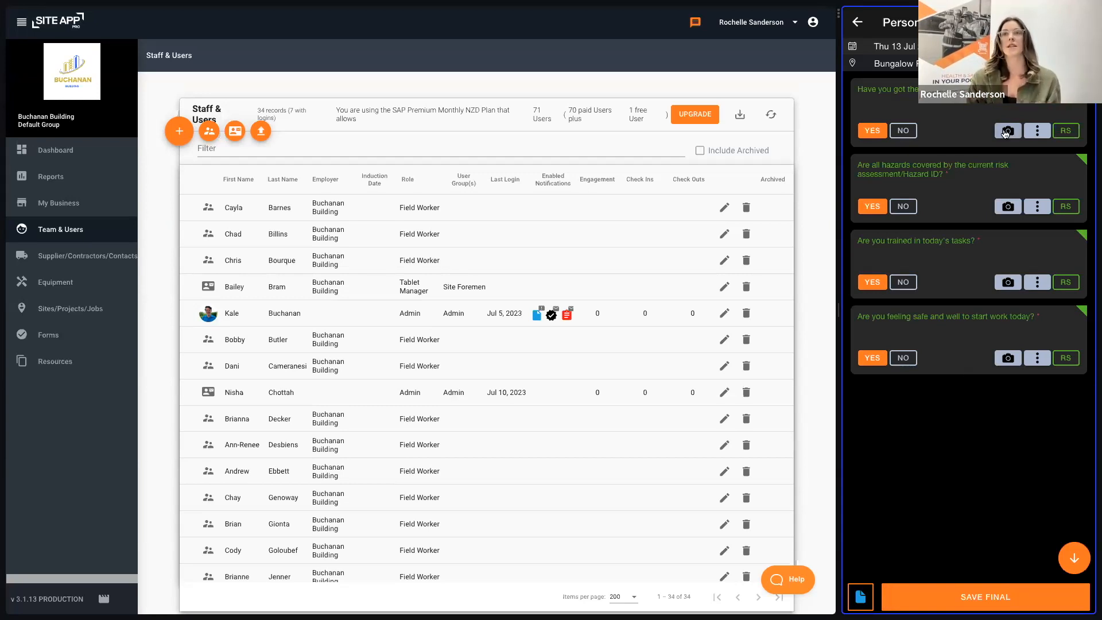
Step: Add the corrective action "need a new hard hat" to the first question, assigned to the first listed person and due Fri 14 Jul 2023
left_click(1038, 132)
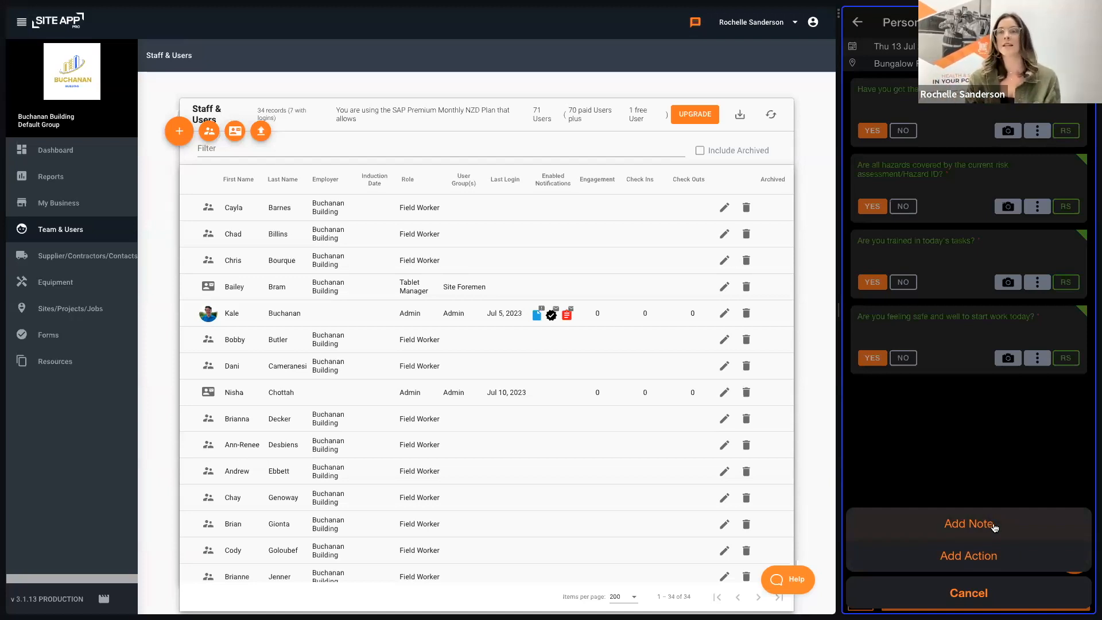
left_click(988, 559)
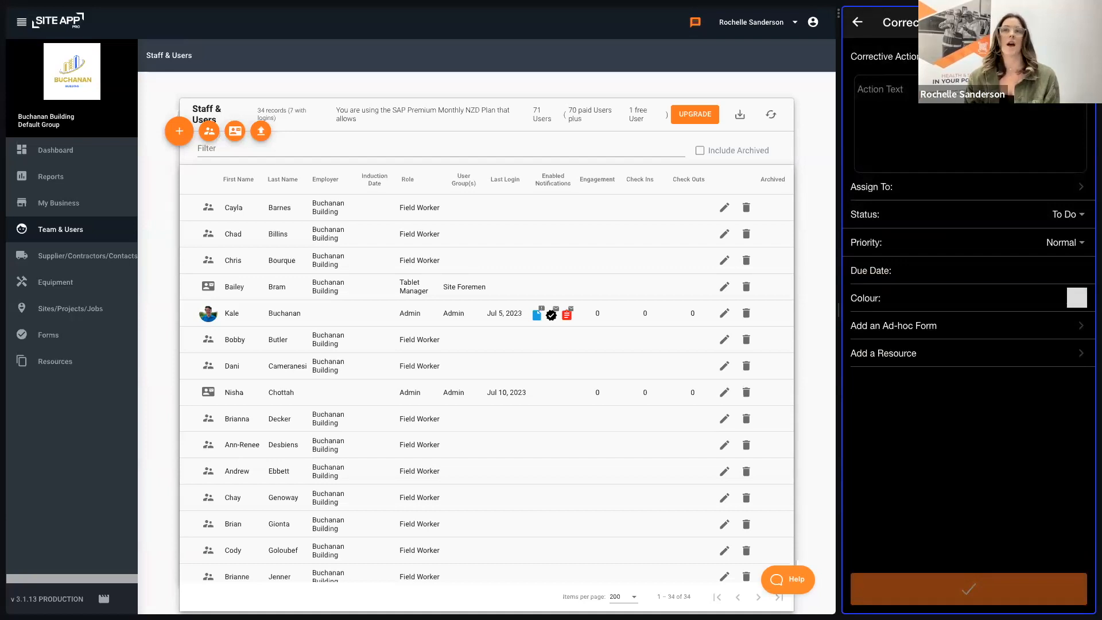
type("need a new ha")
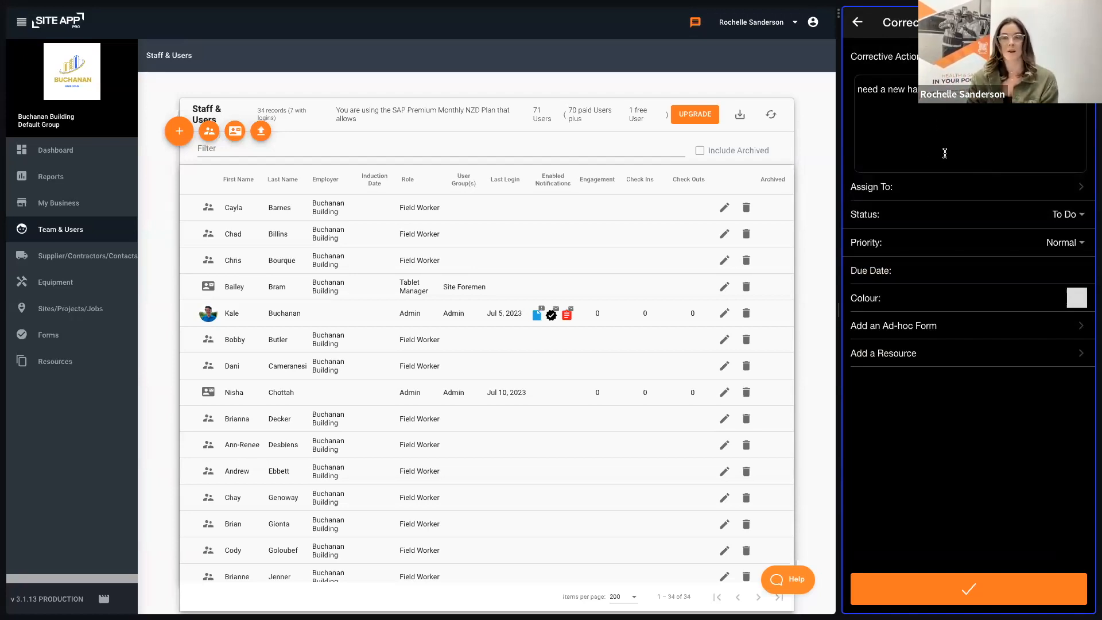
left_click(893, 191)
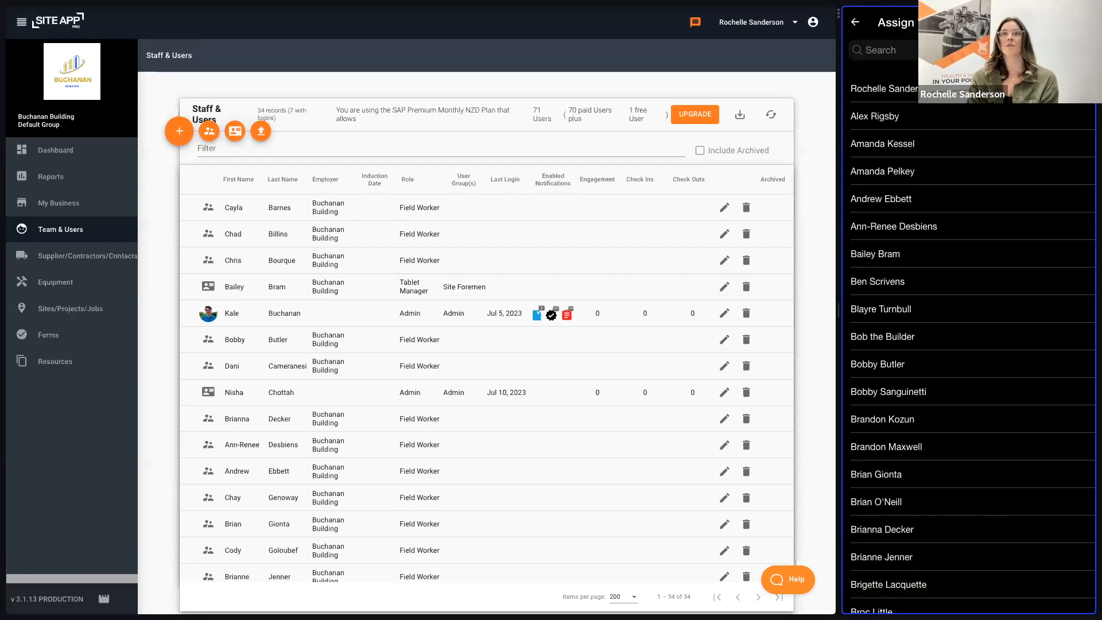
left_click(883, 88)
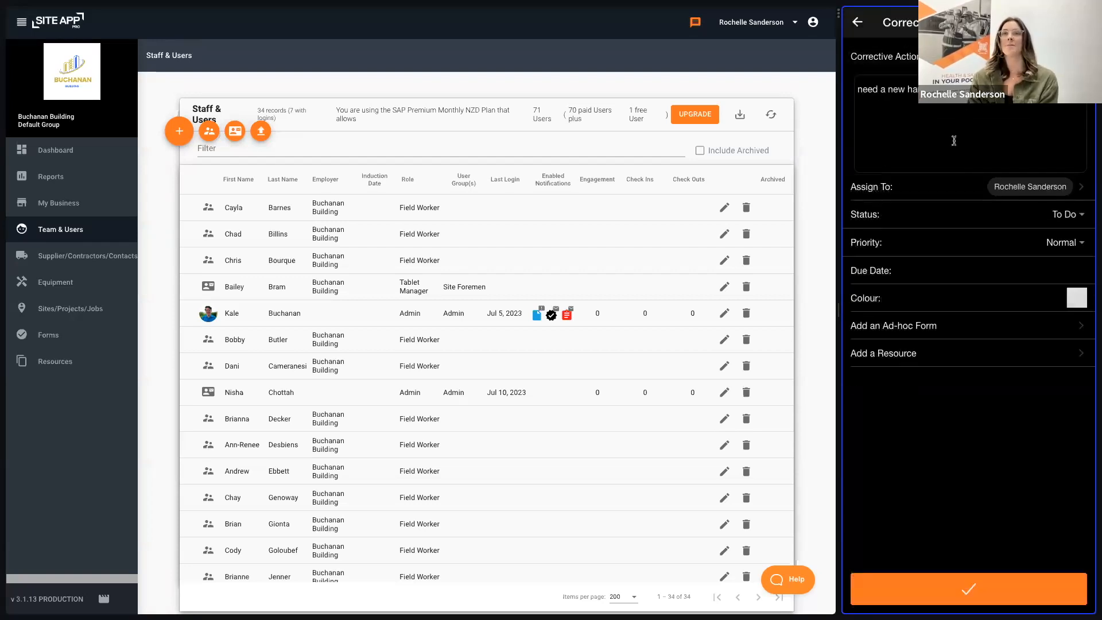
left_click(956, 274)
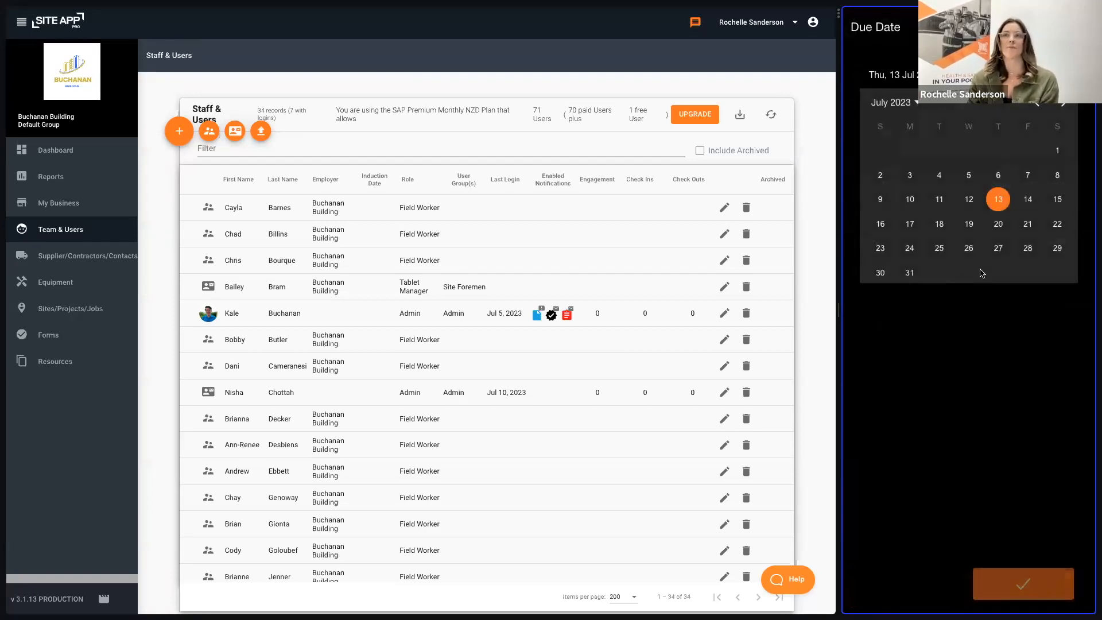
left_click(1027, 199)
left_click(1014, 586)
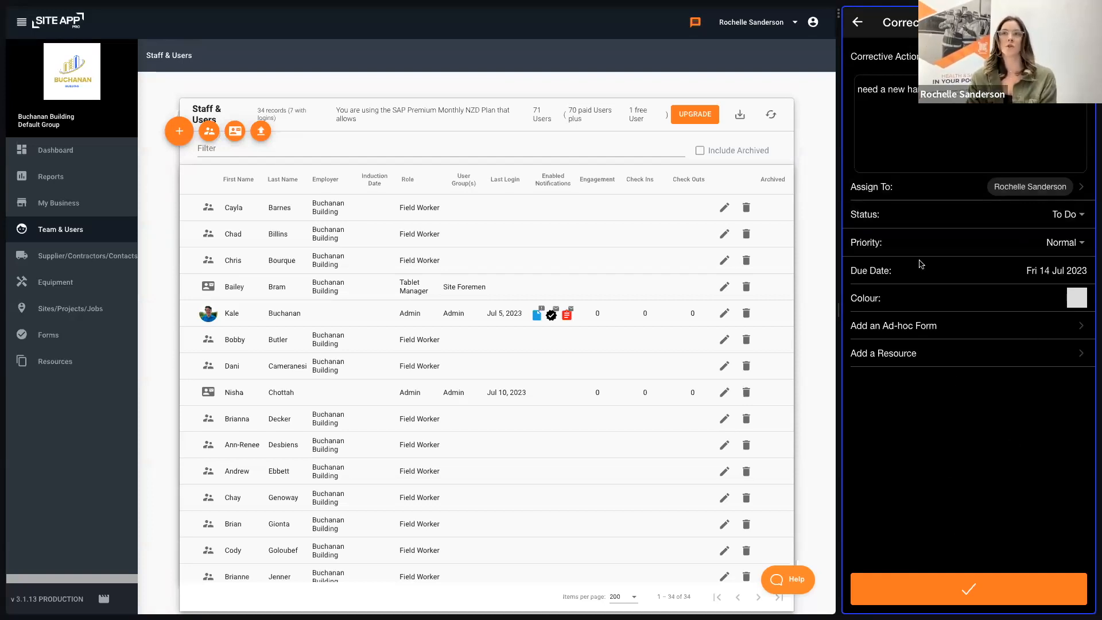
left_click(979, 596)
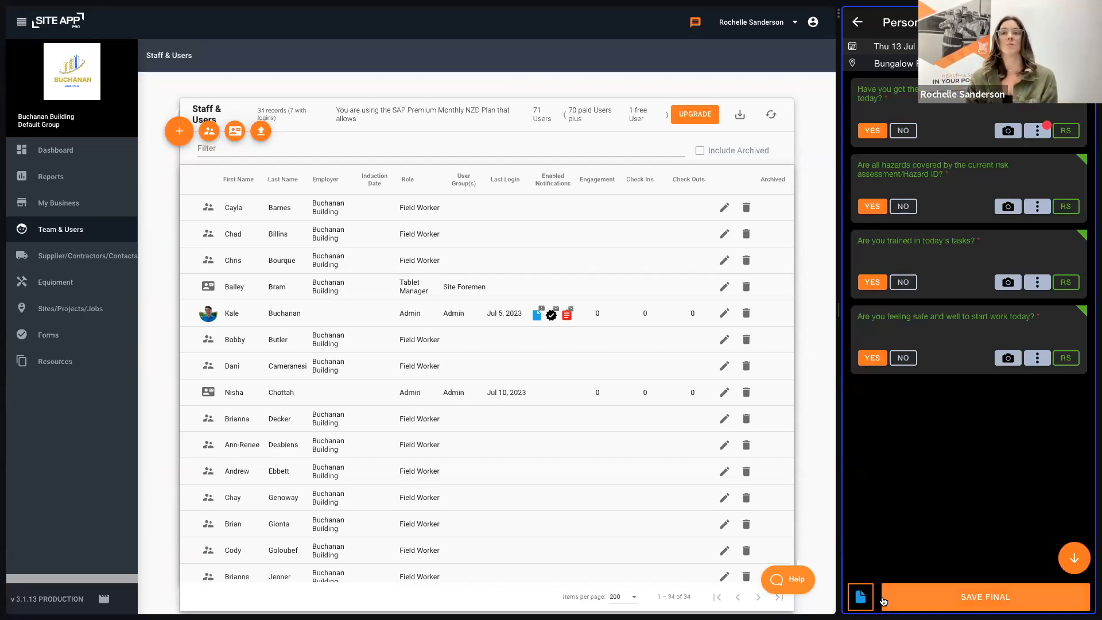
Step: Check the pre-start form's notes page without adding a note, and save the form as final
left_click(860, 598)
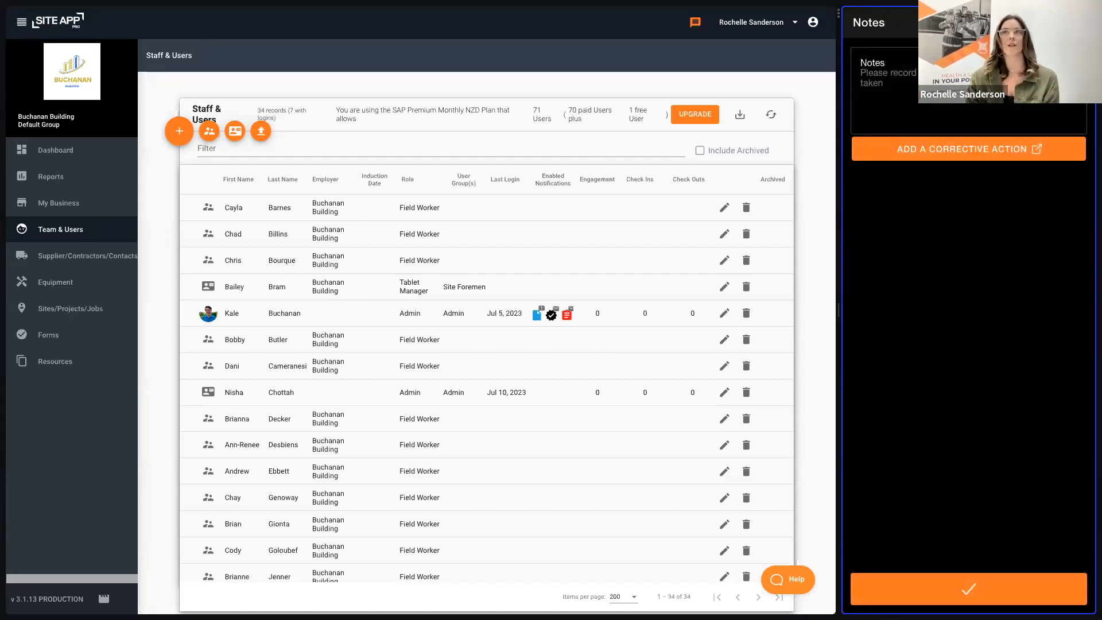
left_click(969, 589)
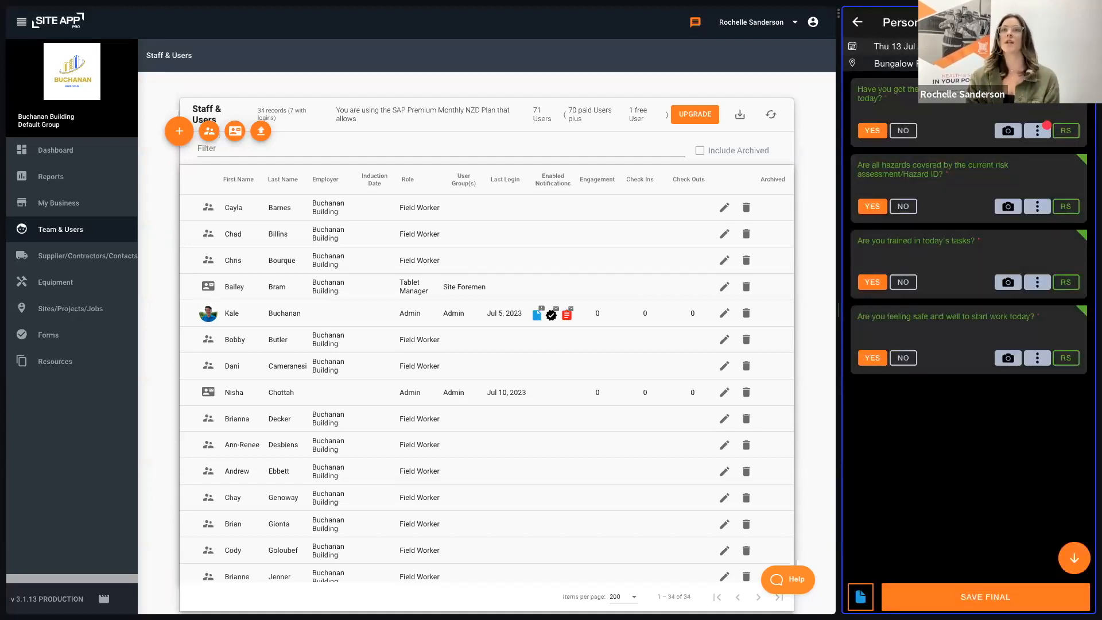
left_click(995, 601)
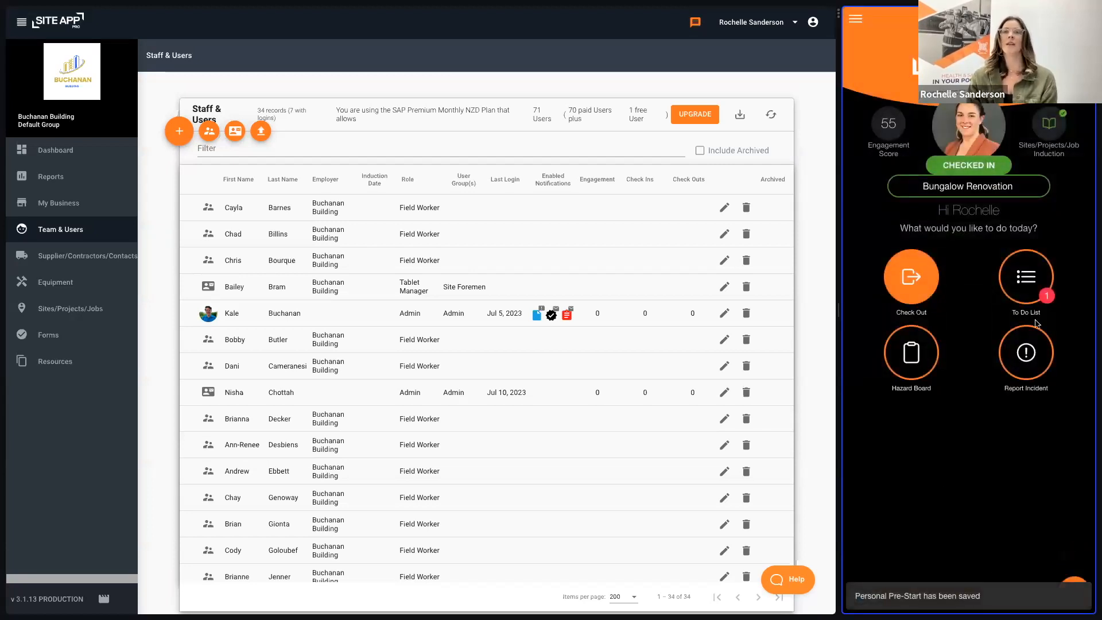
Step: Add hearing protection to the required PPE of the "Bees, wasps etc" hazard on the site's hazard board and save it
left_click(915, 366)
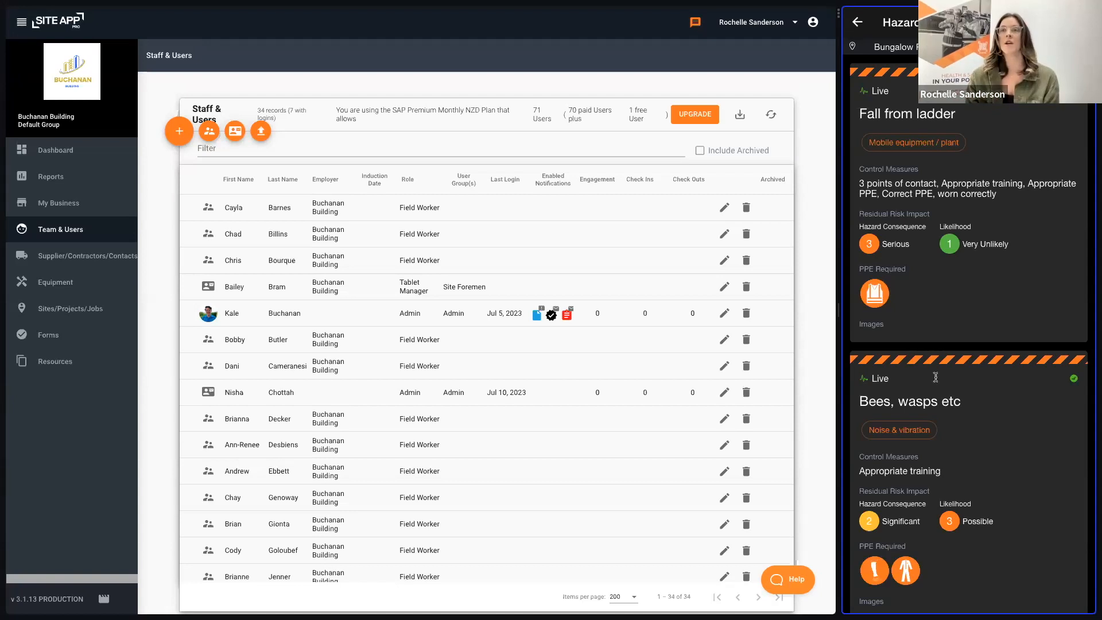
scroll(939, 338, "down", 5)
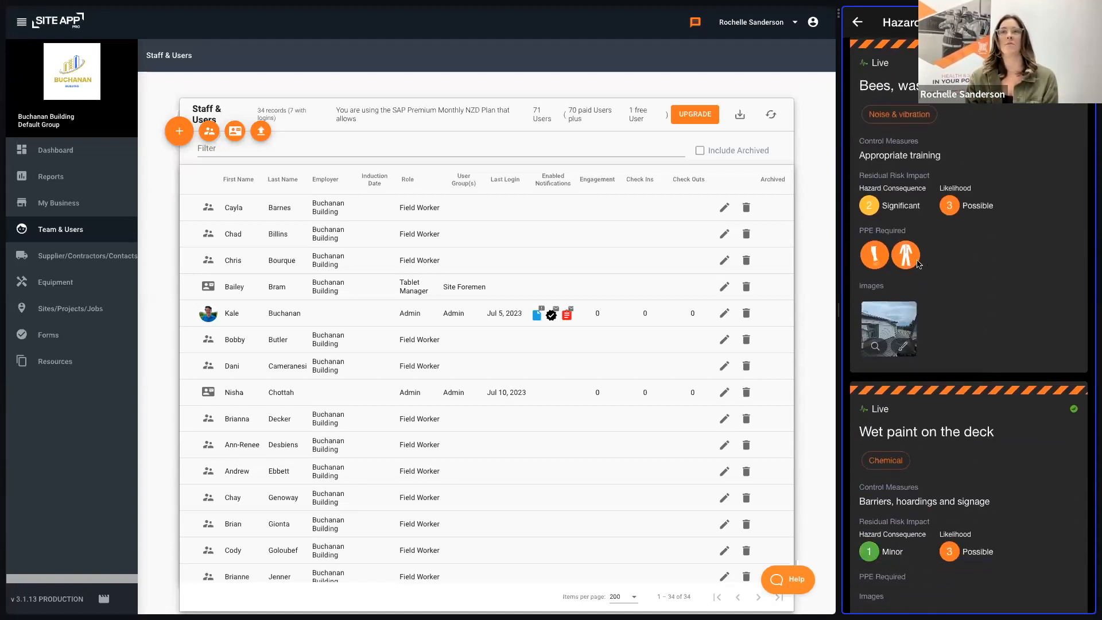
left_click(987, 268)
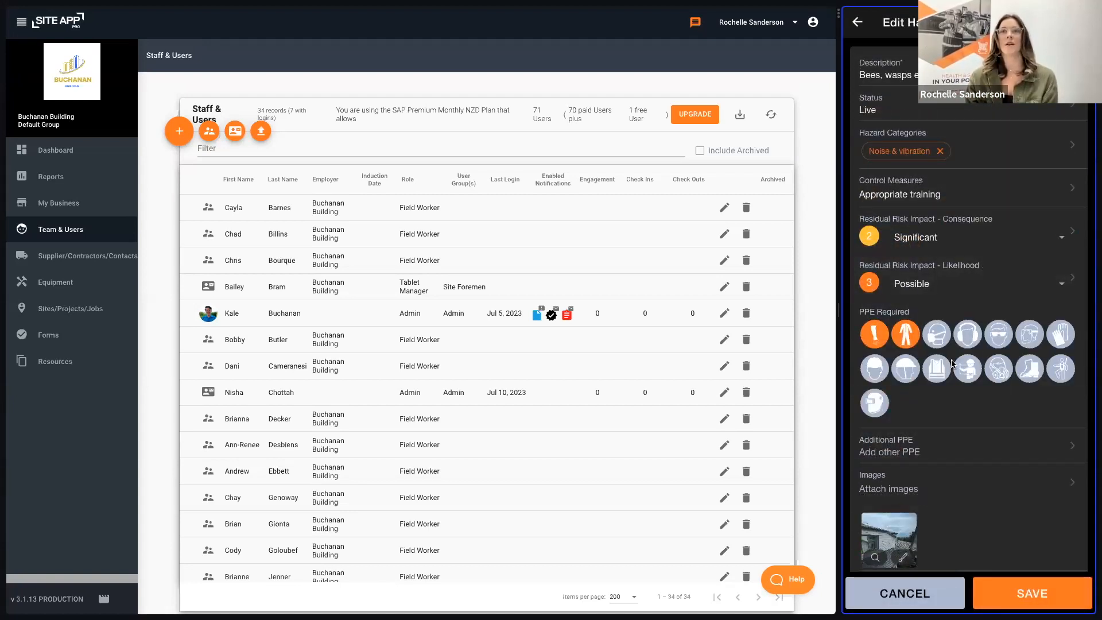
left_click(962, 335)
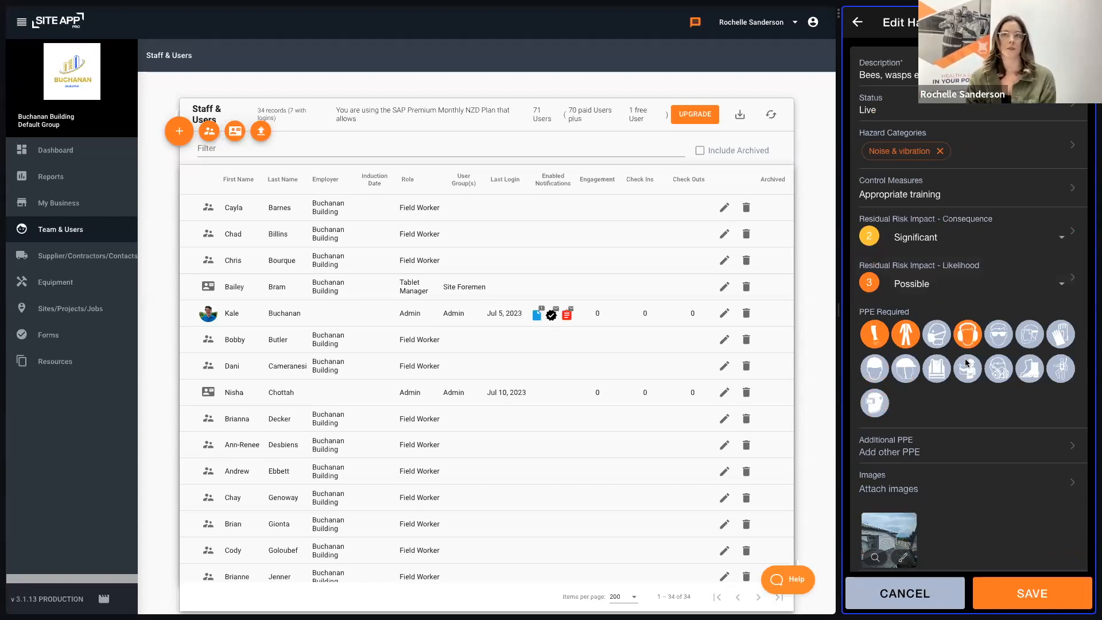
left_click(1024, 586)
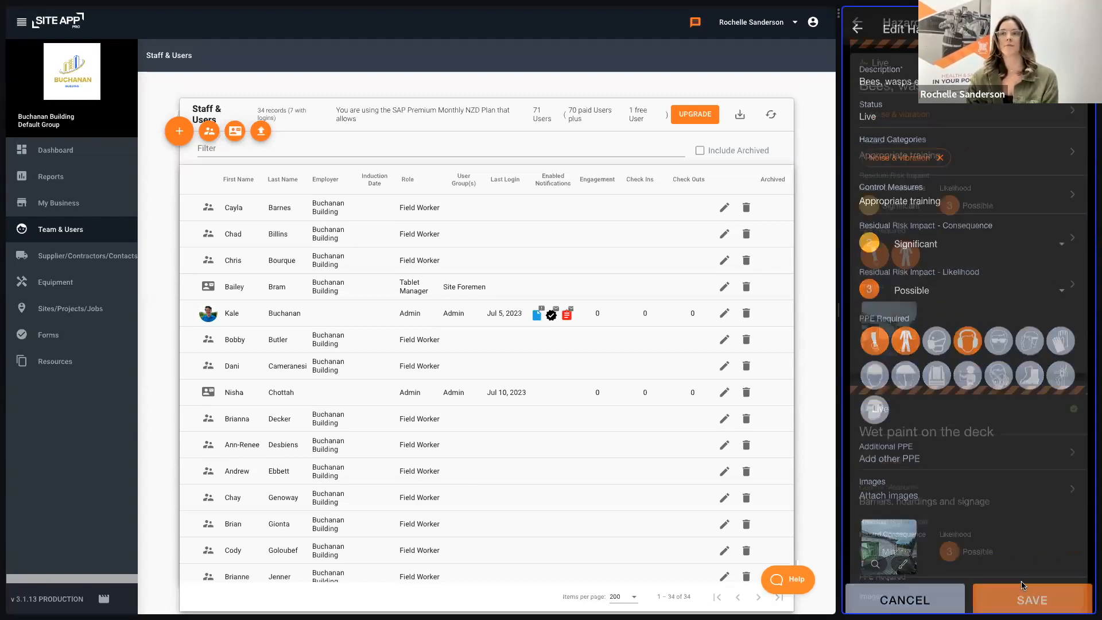
Step: Acknowledge the updated hazard board as read and understood
scroll(1049, 441, "down", 1)
scroll(1049, 441, "down", 9)
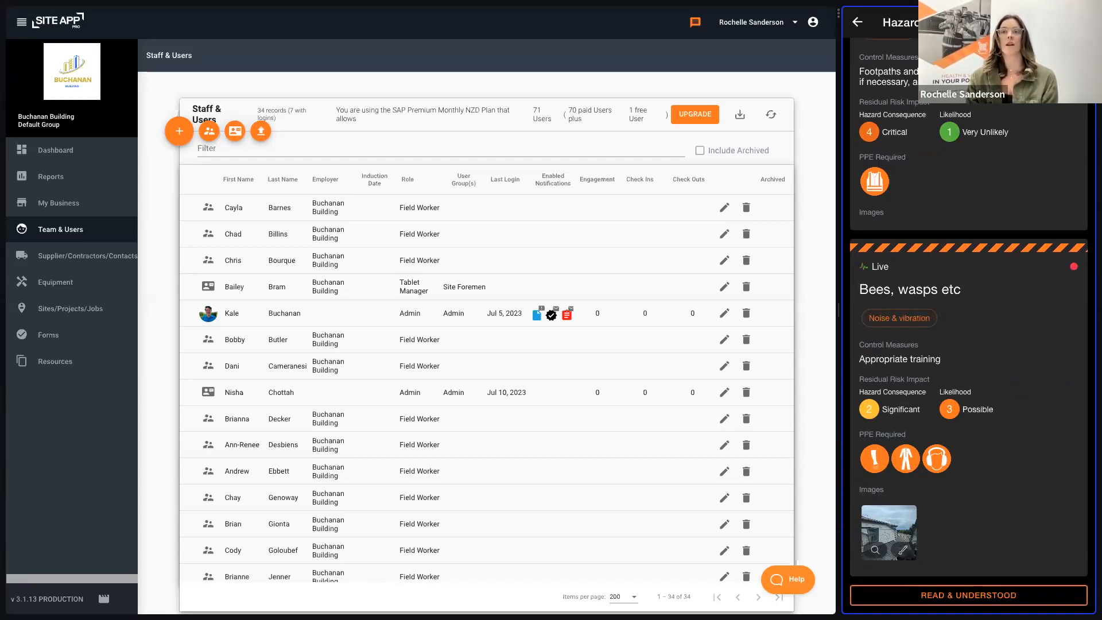
left_click(977, 599)
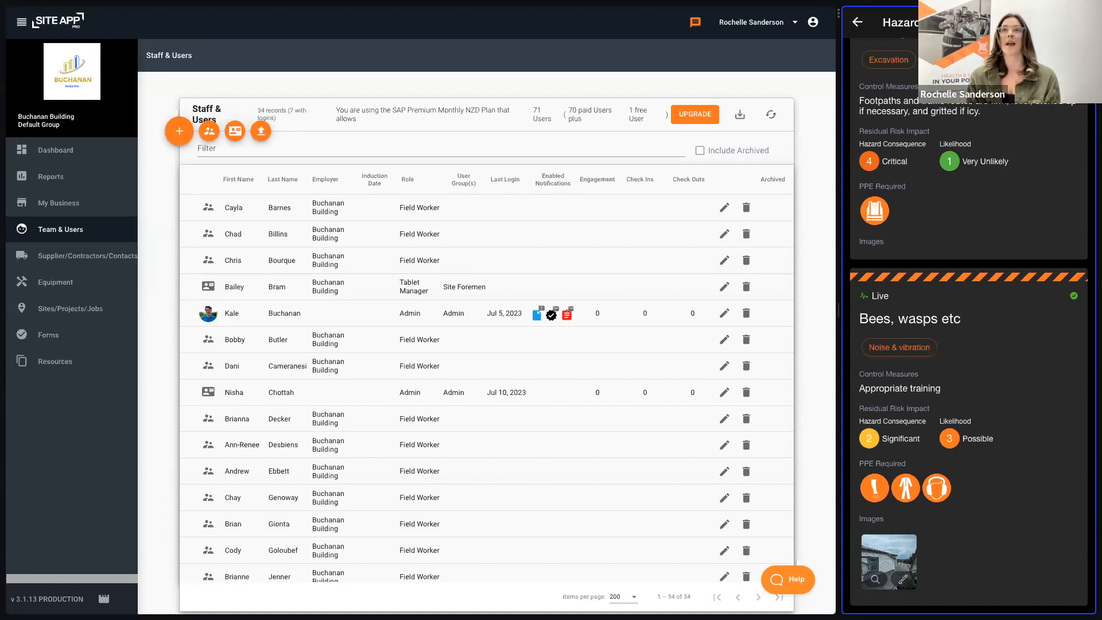
Step: View the blank form for adding a hazard, leave it without saving and return to the mobile app's home screen
left_click(1074, 21)
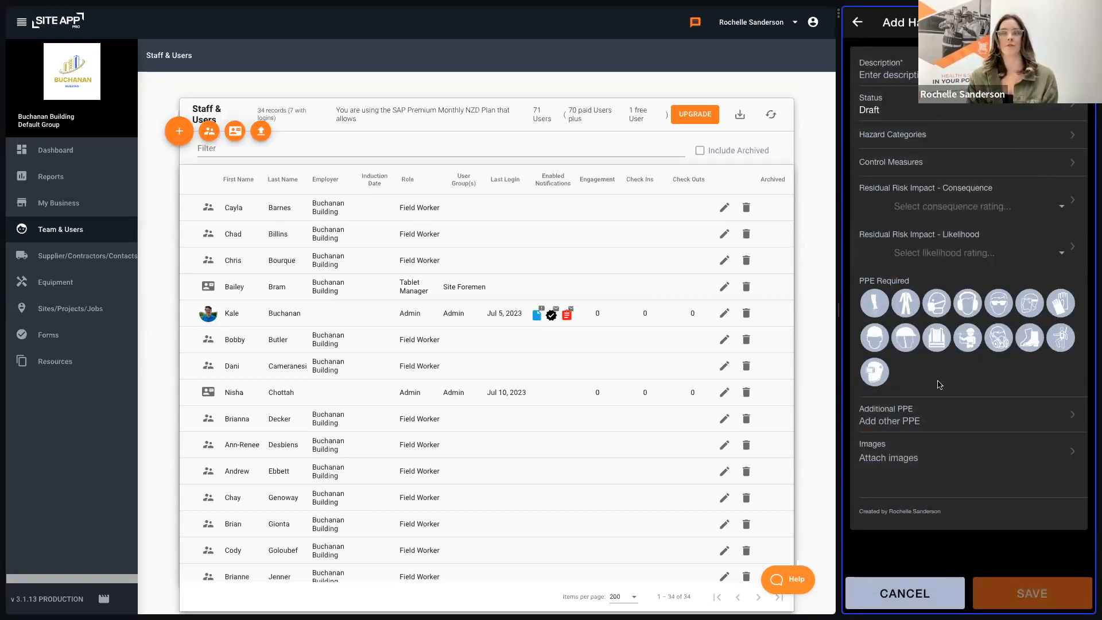
left_click(857, 23)
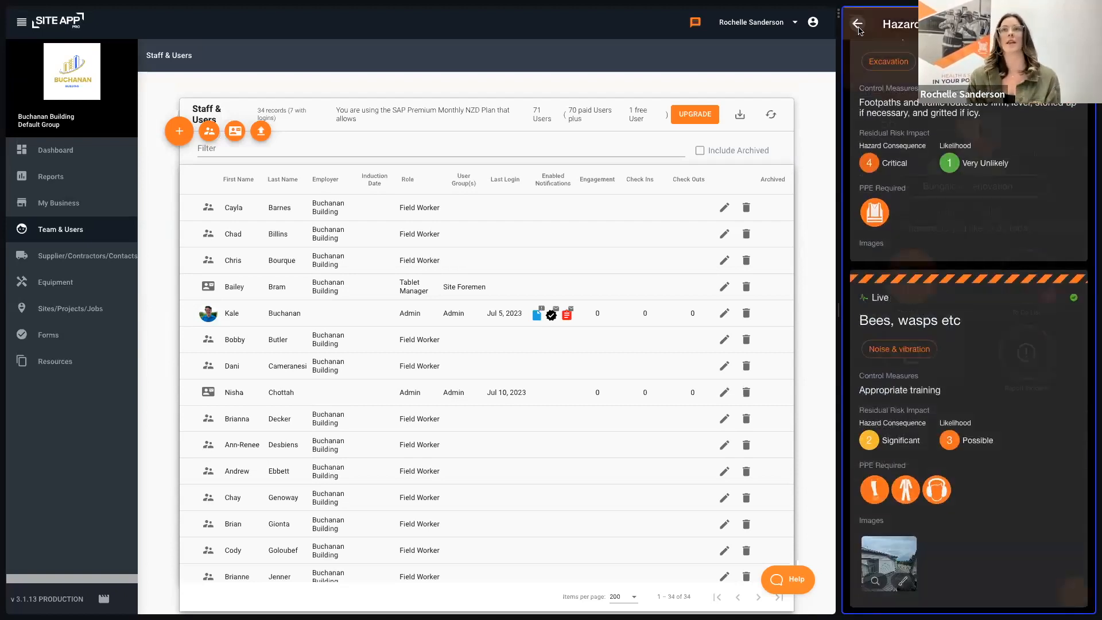
left_click(857, 24)
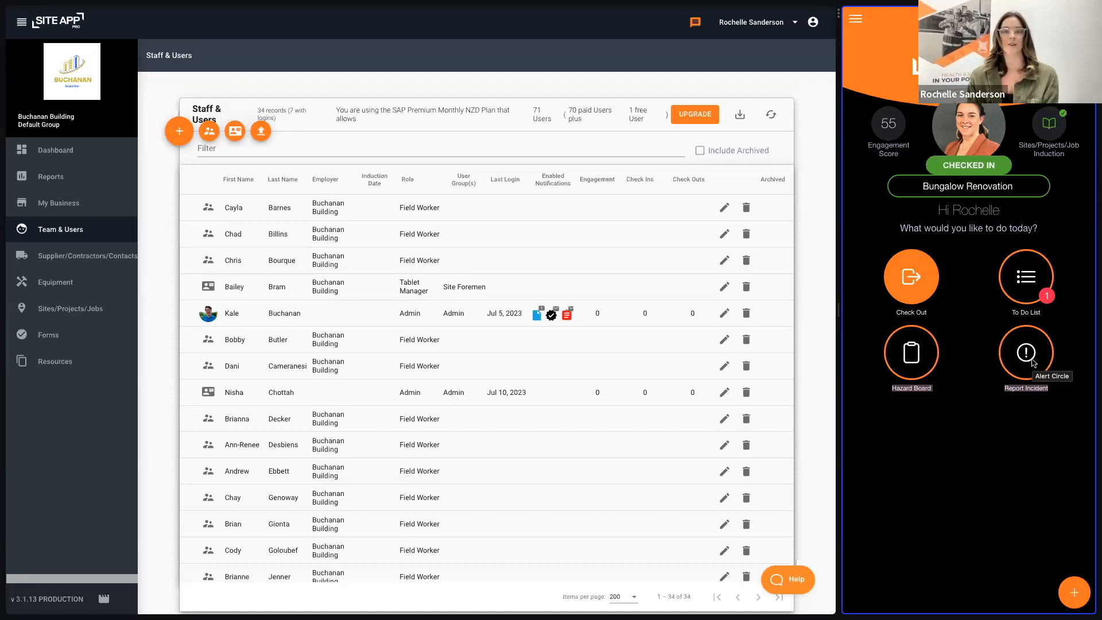
Step: Set the status of the "need a new hard hat" corrective action in the to-do list to Done and save it
left_click(1036, 279)
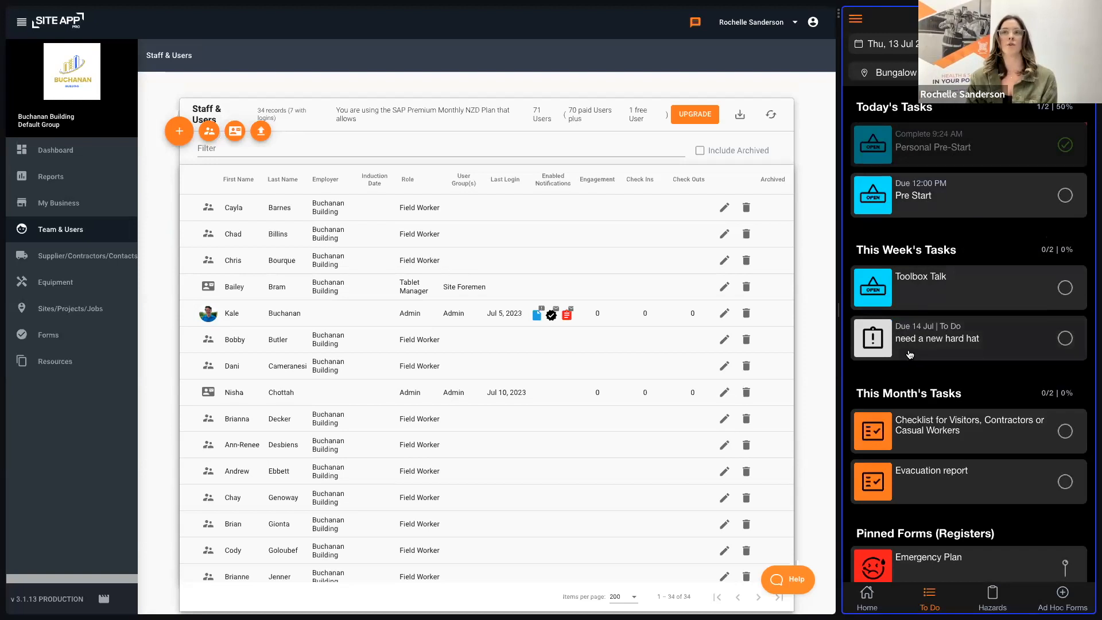
left_click(972, 350)
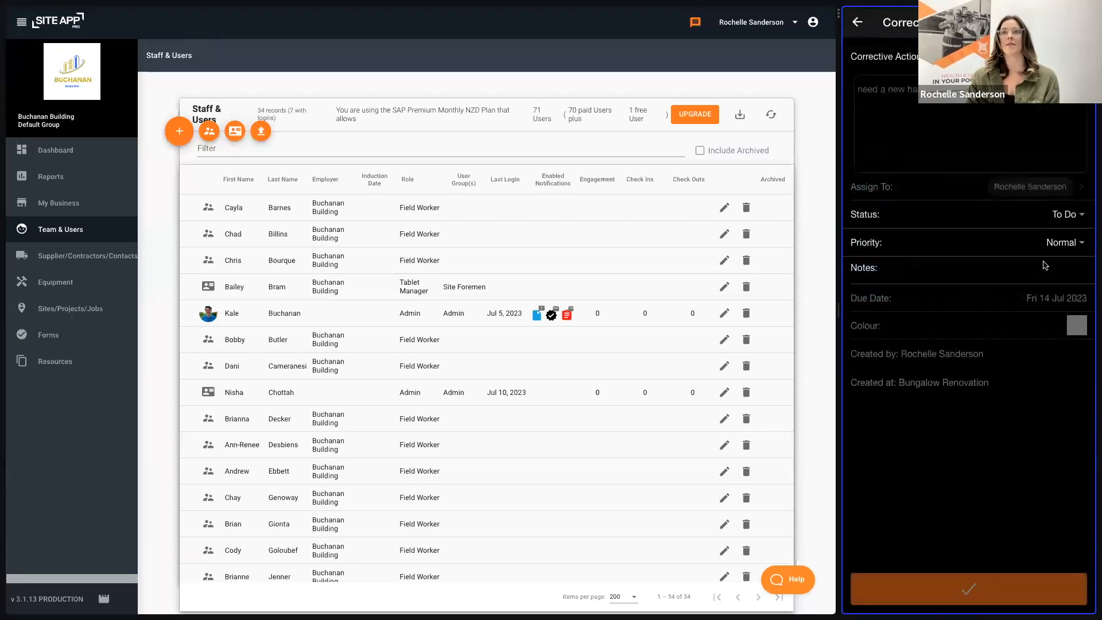
left_click(1066, 214)
left_click(938, 344)
left_click(1017, 397)
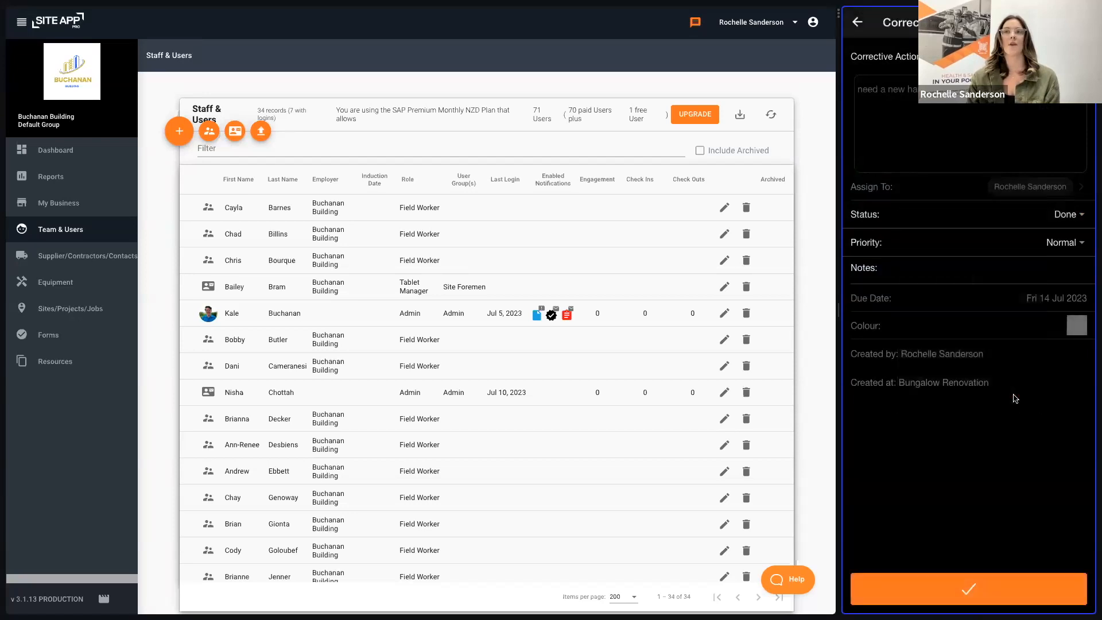
left_click(989, 591)
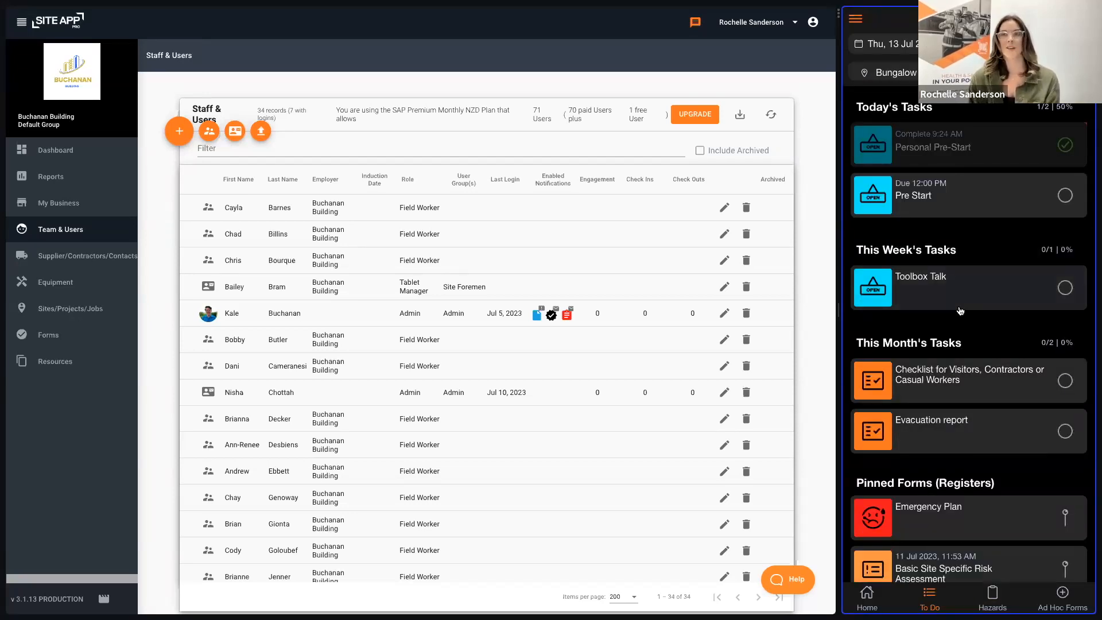
Step: Review the remaining tasks and pinned forms in the to-do list and the available ad hoc forms
scroll(955, 344, "down", 2)
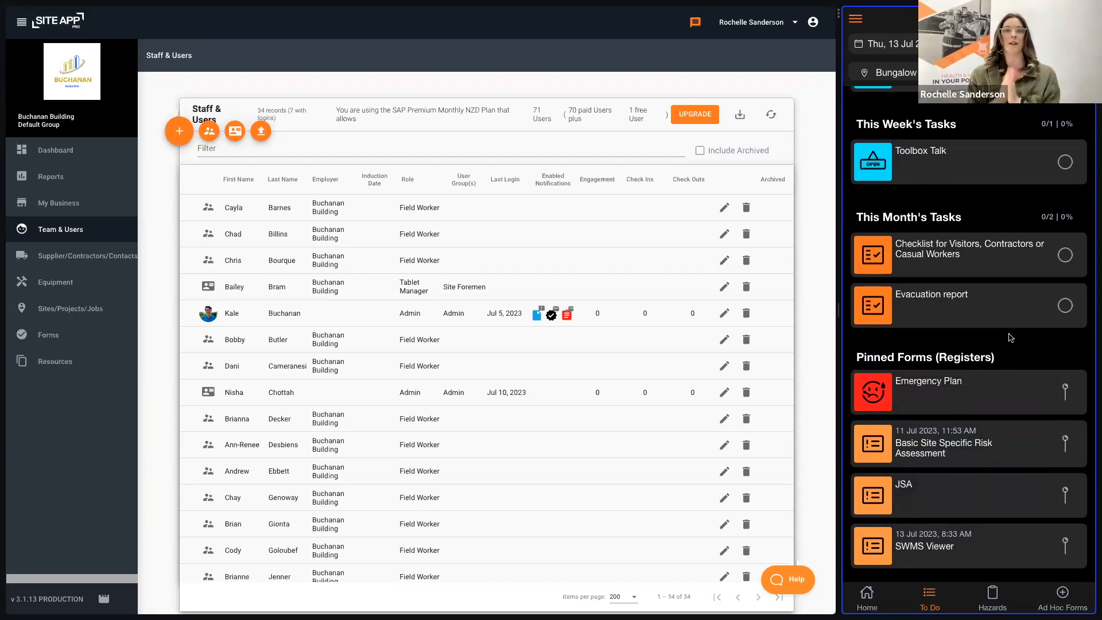
left_click(1063, 596)
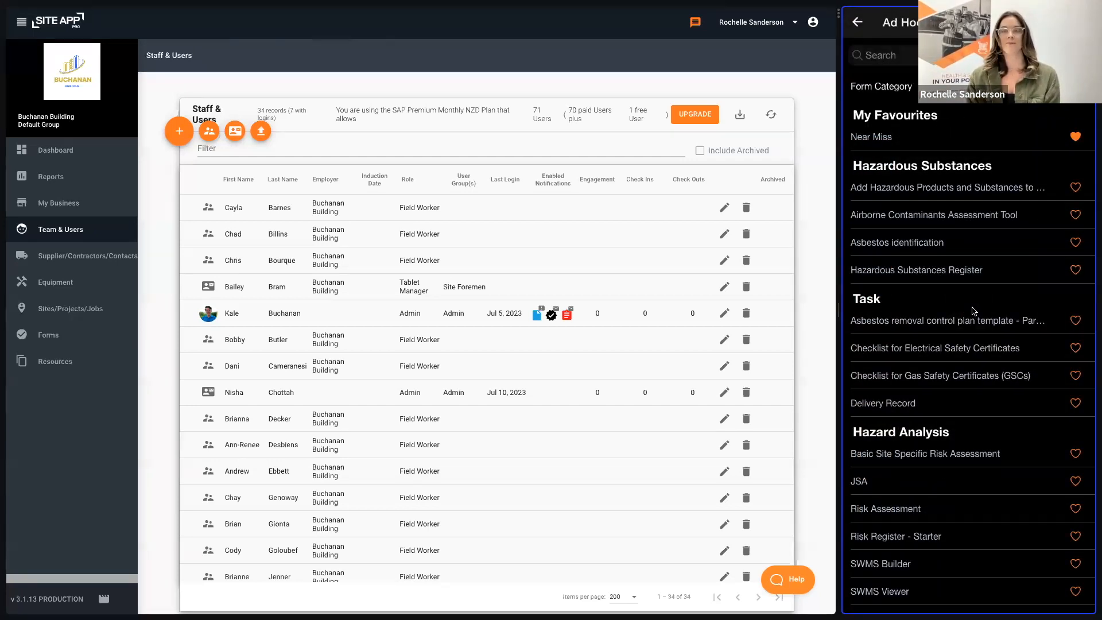
left_click(856, 22)
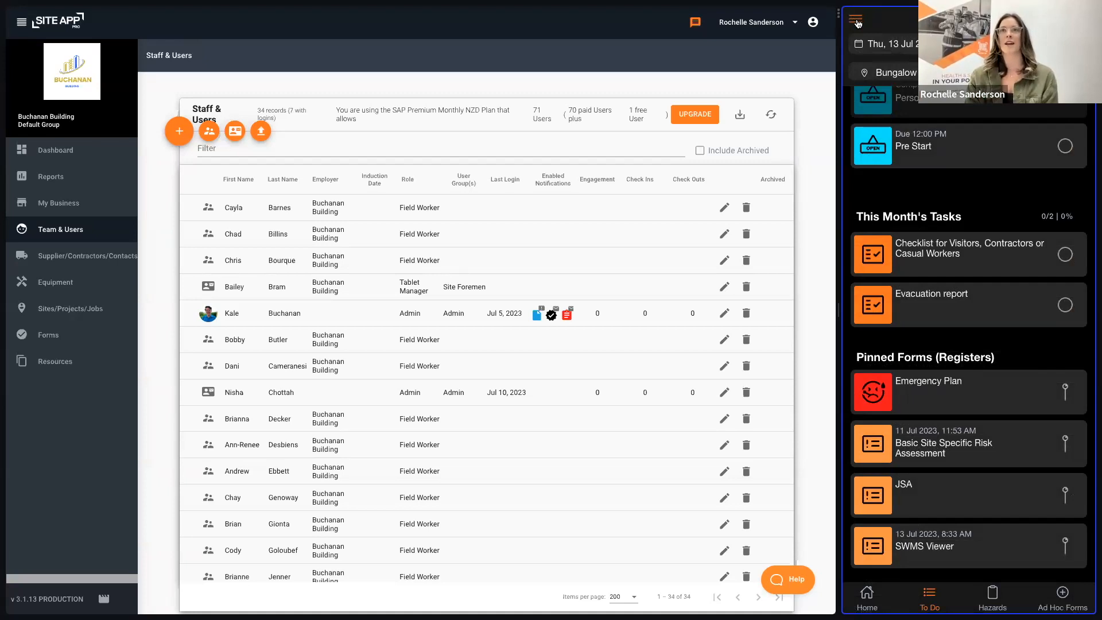
Step: Show the mobile app's main navigation options, return to the home screen and check out of the Bungalow Renovation site
left_click(856, 21)
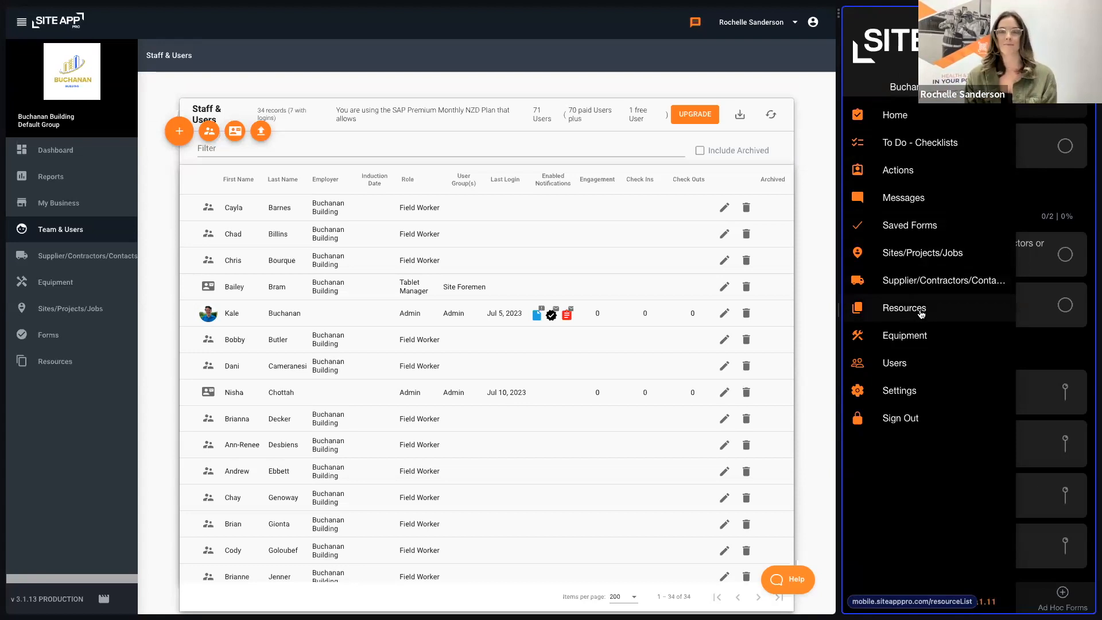
left_click(901, 126)
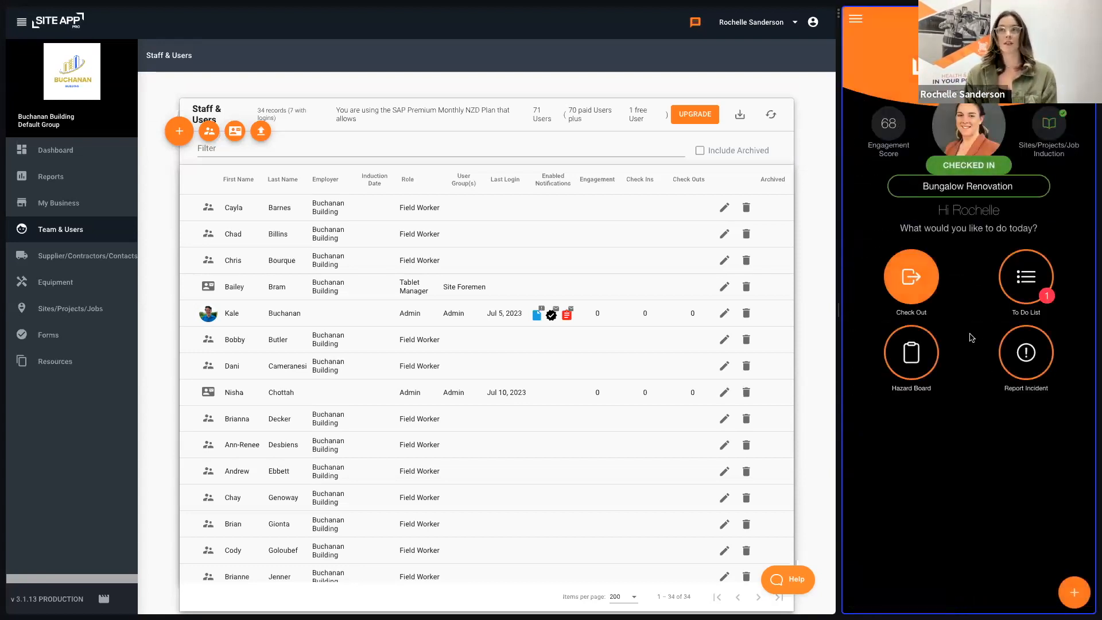
left_click(912, 277)
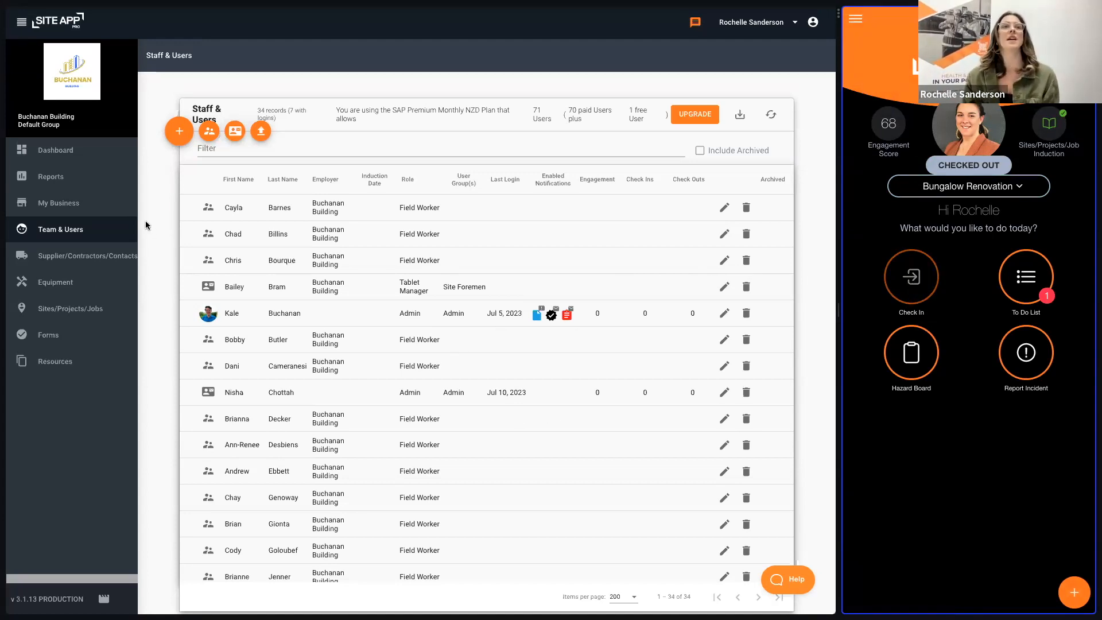
Step: Review the business settings for user groups, audit history, site and supplier labels, activity types, check-in and the mobile home page
left_click(71, 202)
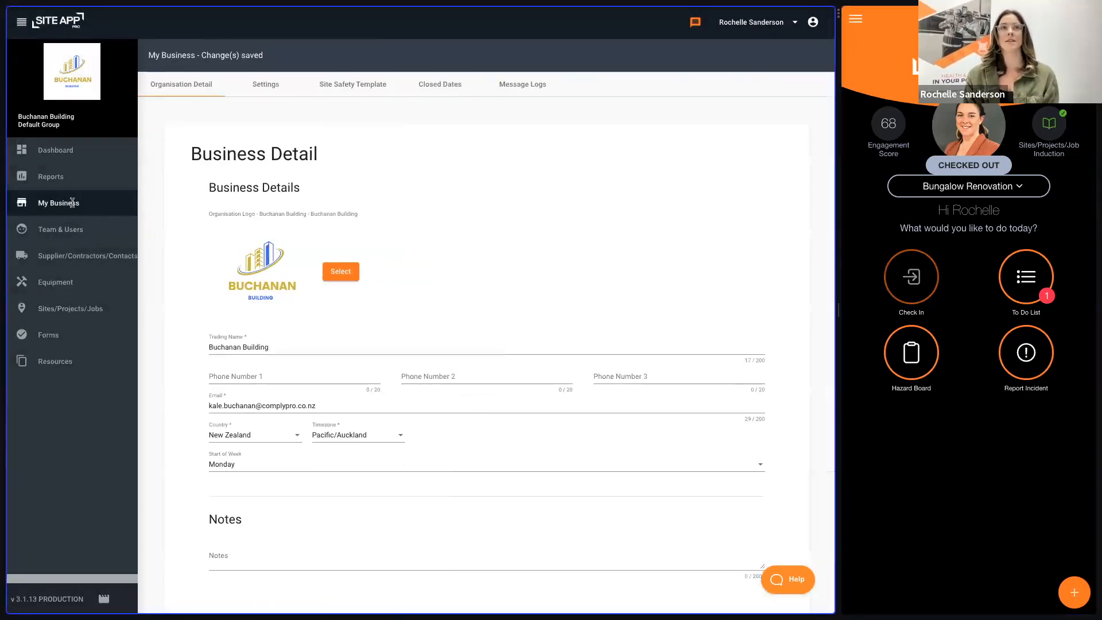
left_click(265, 84)
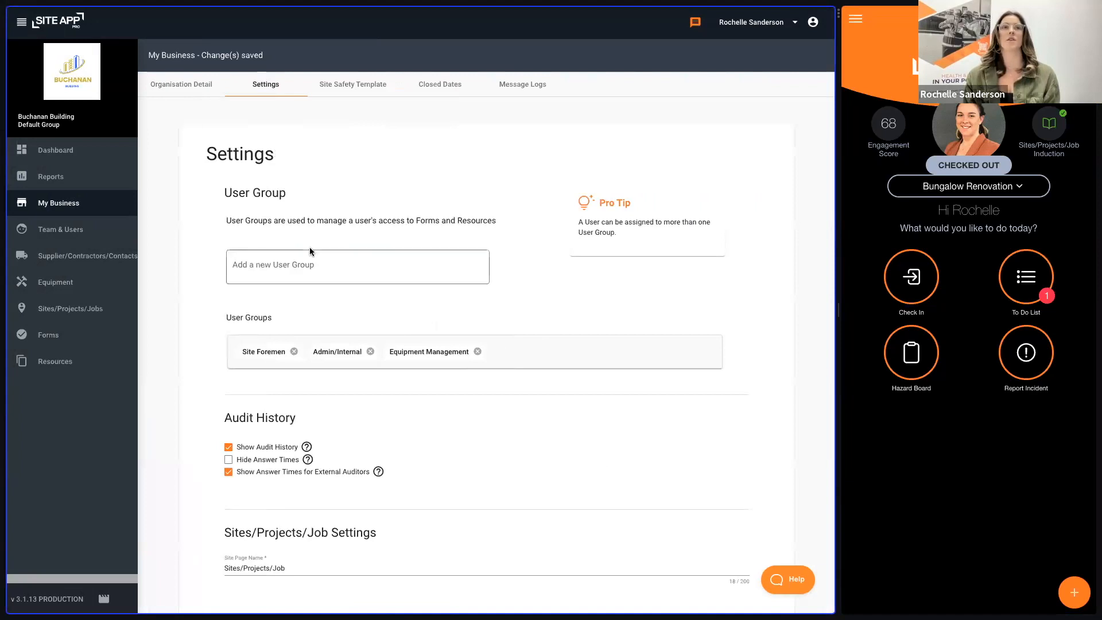
scroll(358, 404, "down", 5)
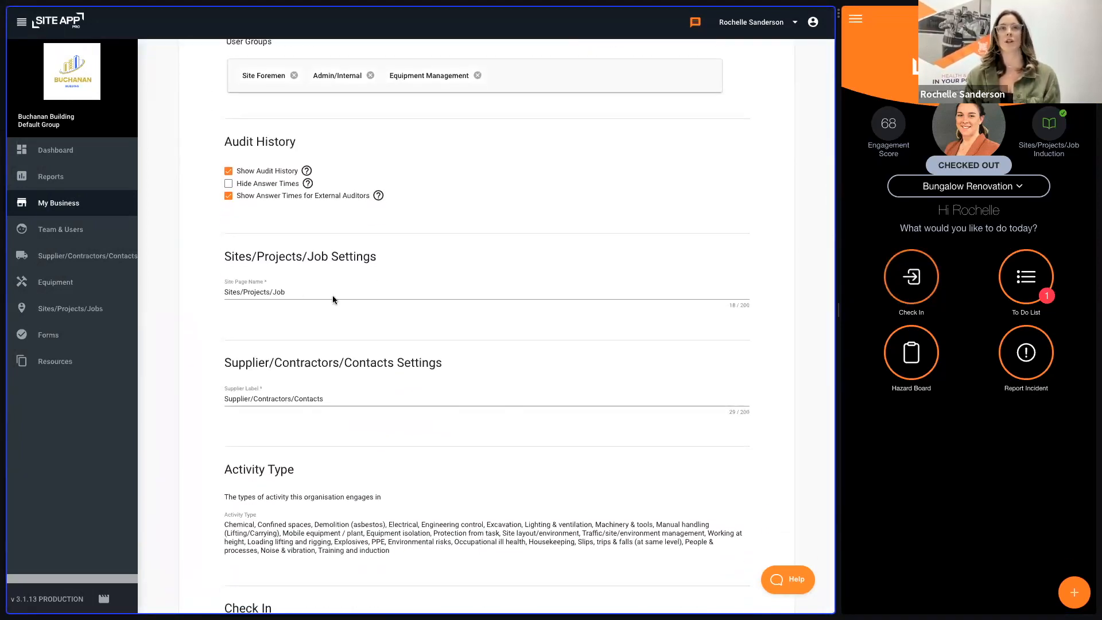
scroll(358, 304, "down", 3)
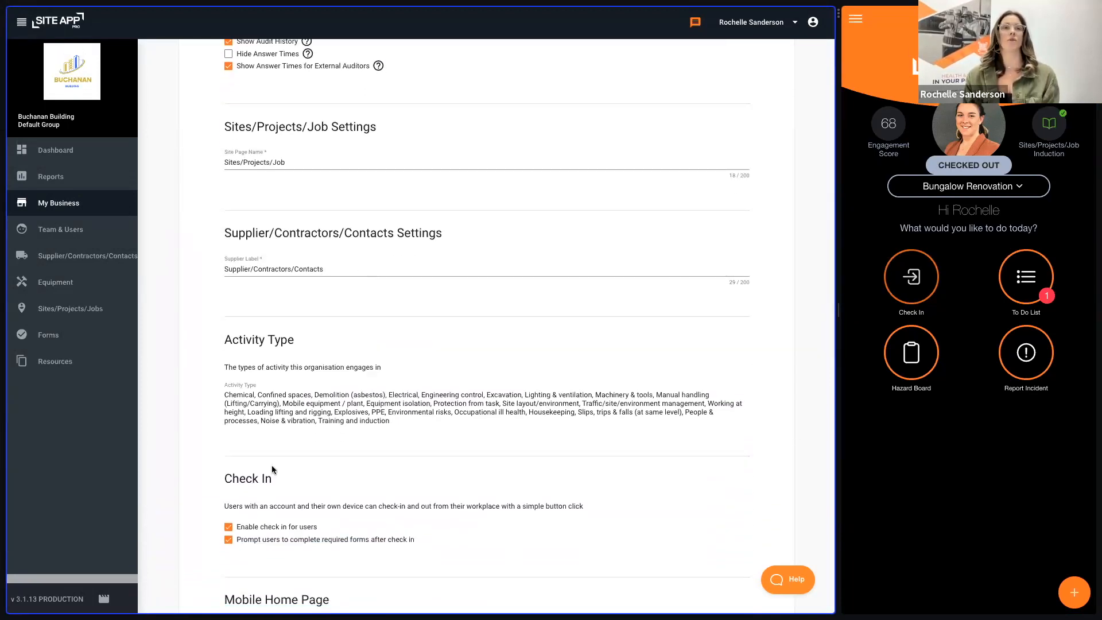
scroll(298, 533, "down", 2)
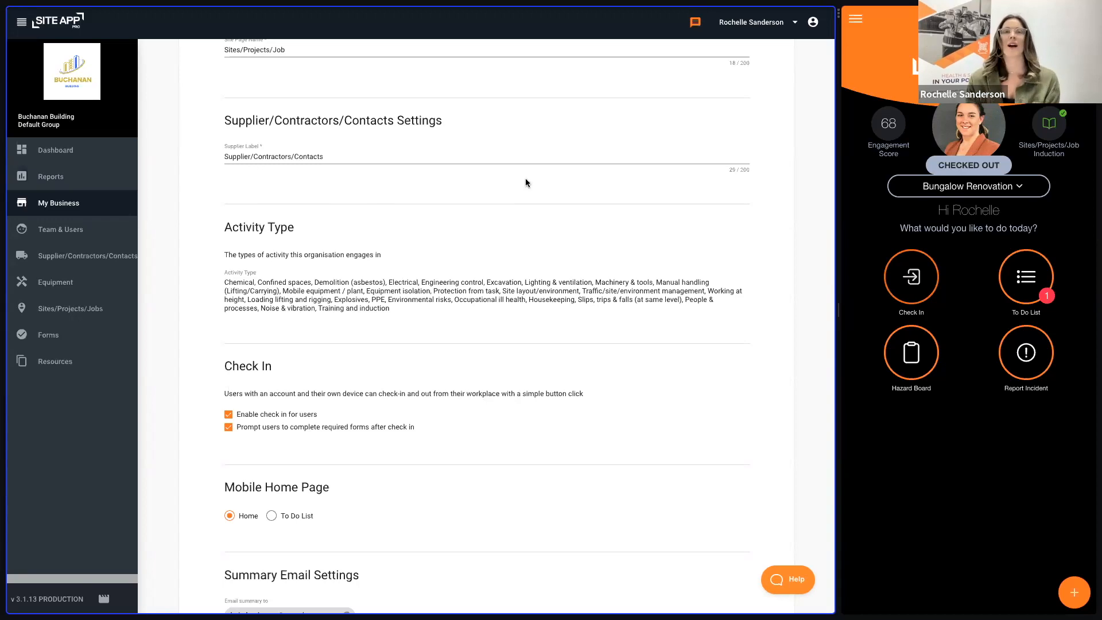
key("ctrl+Right")
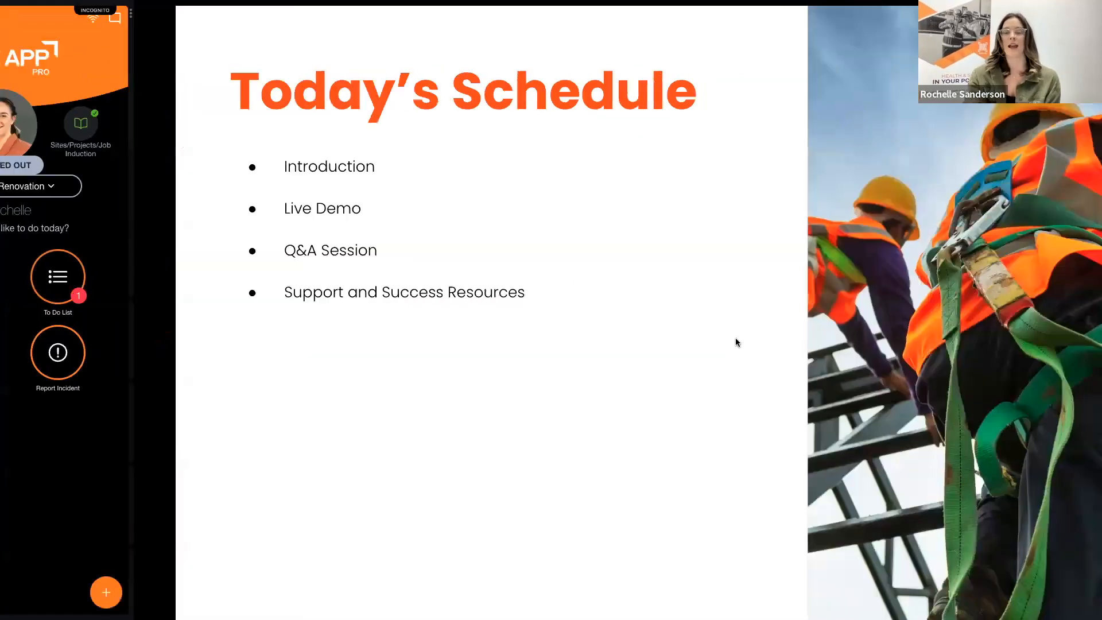
key("Right")
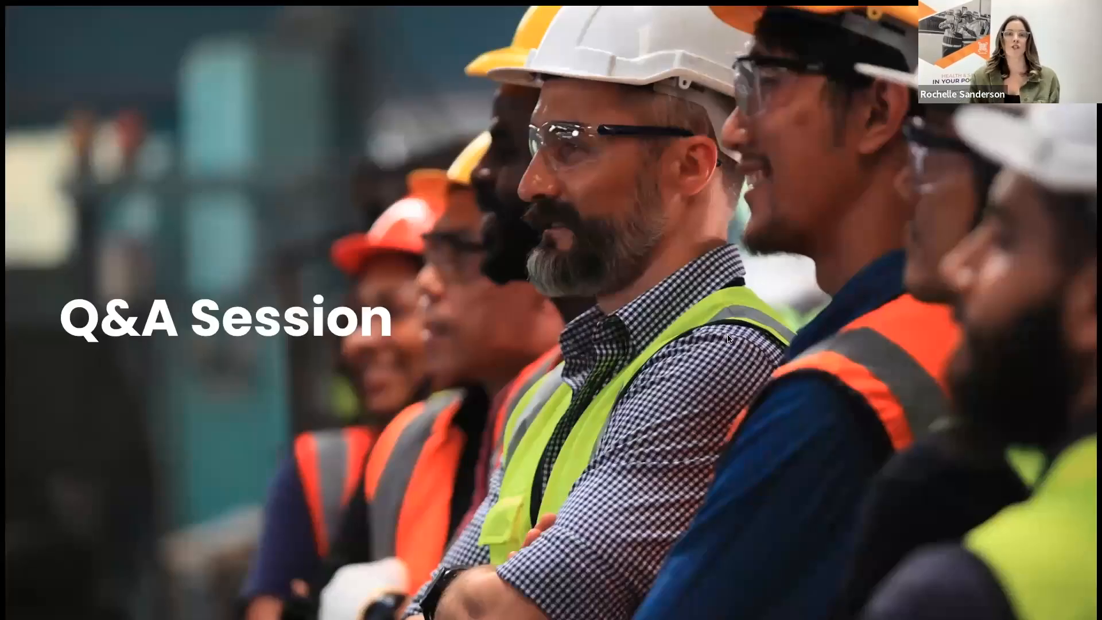
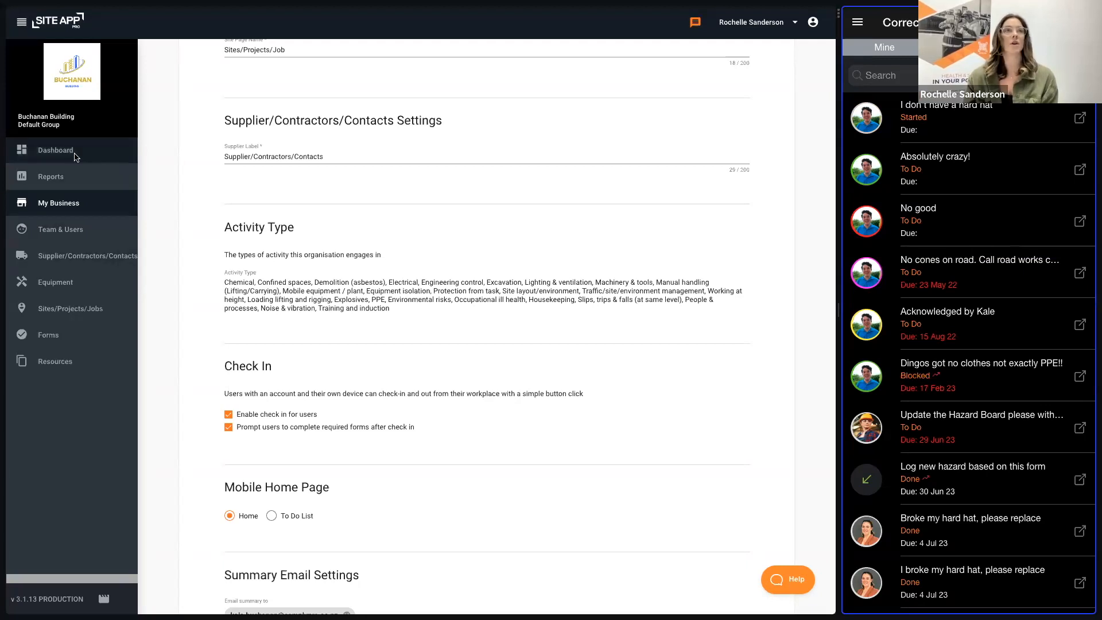
Step: Examine the full corrective actions list from the dashboard's corrective action summary, and close it
left_click(74, 152)
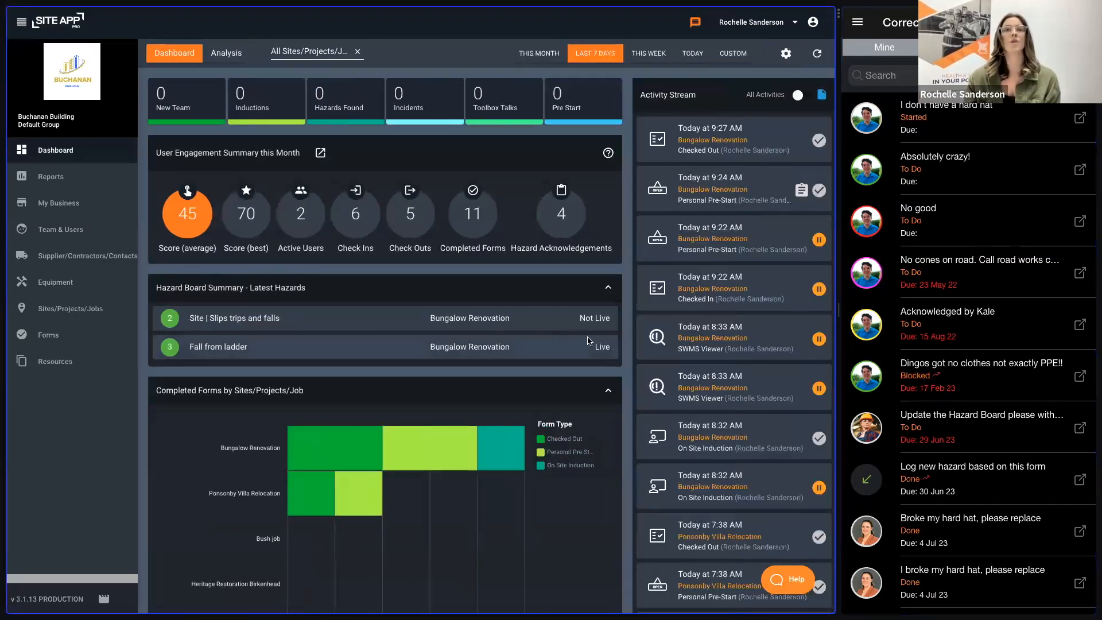
scroll(629, 361, "down", 3)
scroll(629, 360, "down", 10)
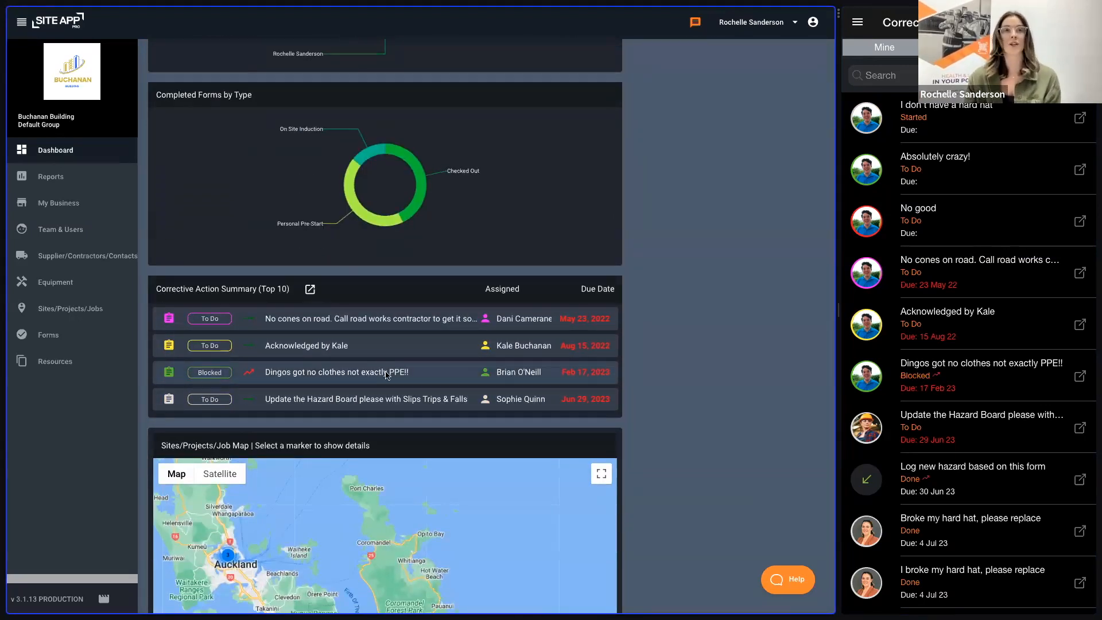
left_click(310, 289)
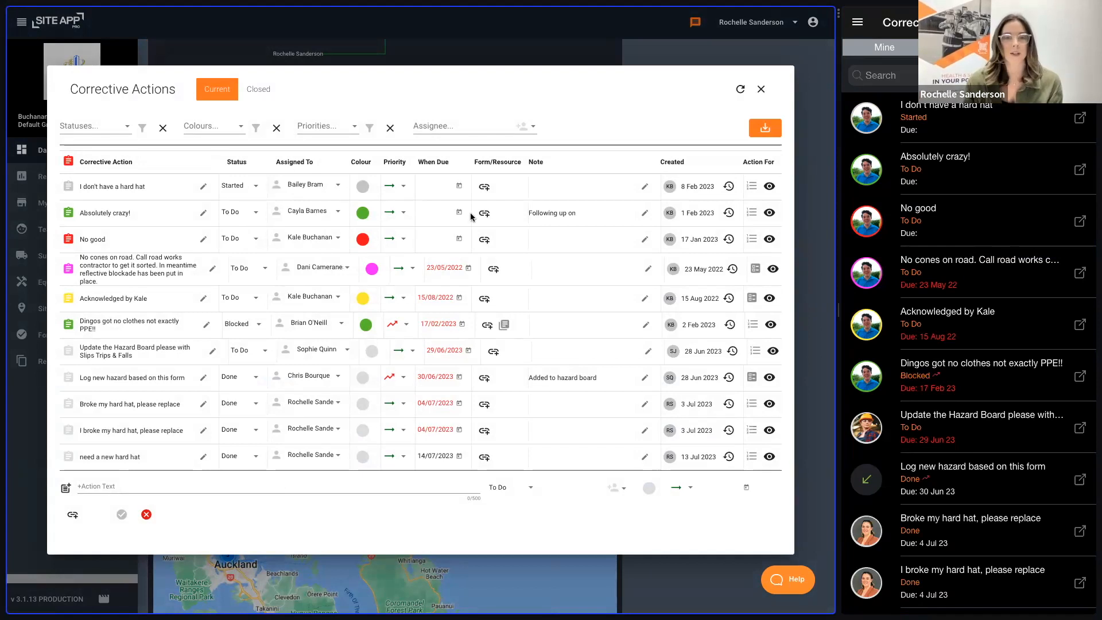
left_click(762, 89)
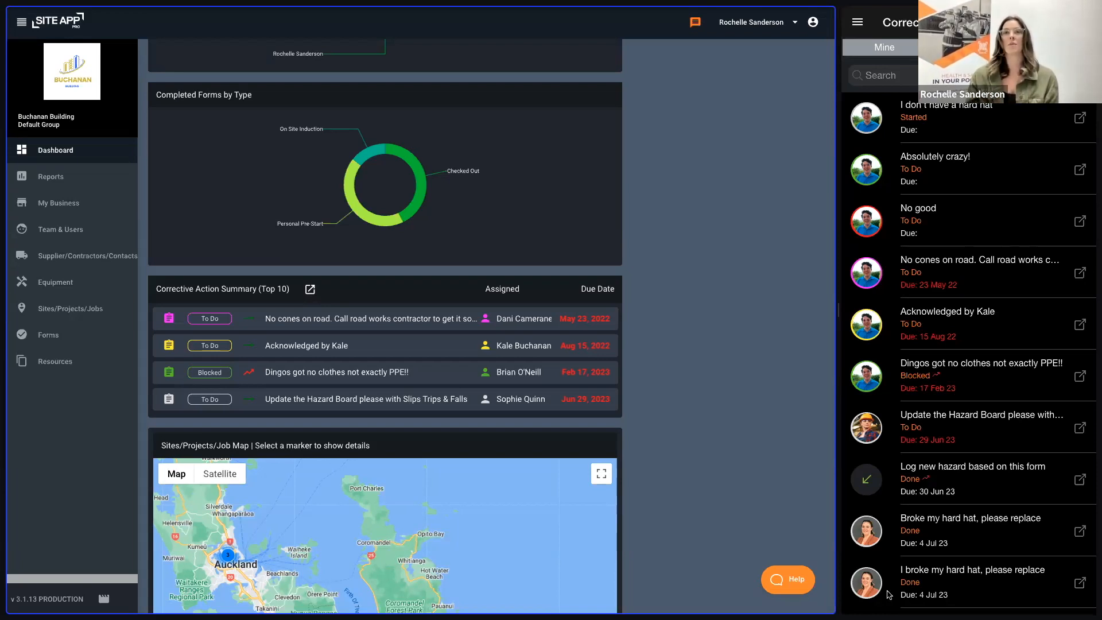
Step: View the users list in the mobile app and bring back its main navigation options
left_click(857, 22)
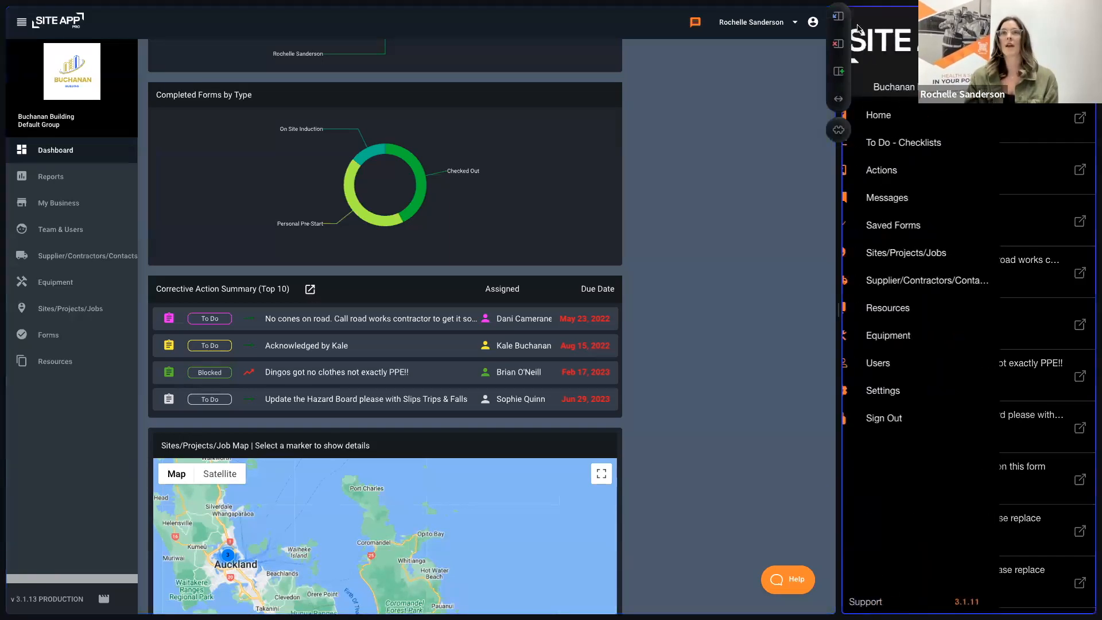
left_click(893, 364)
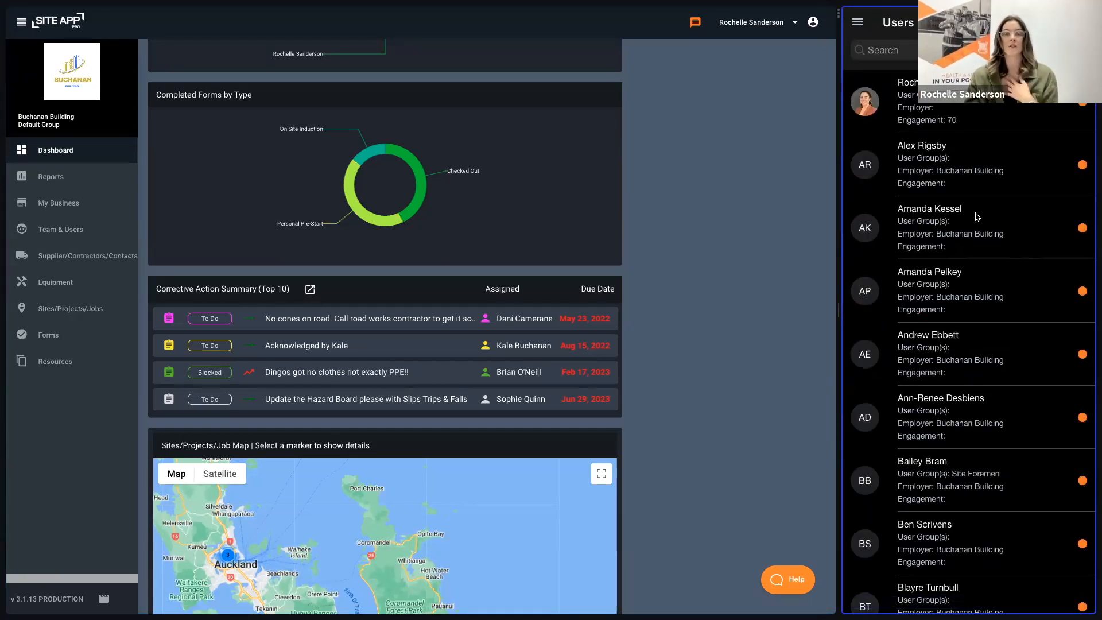
left_click(858, 24)
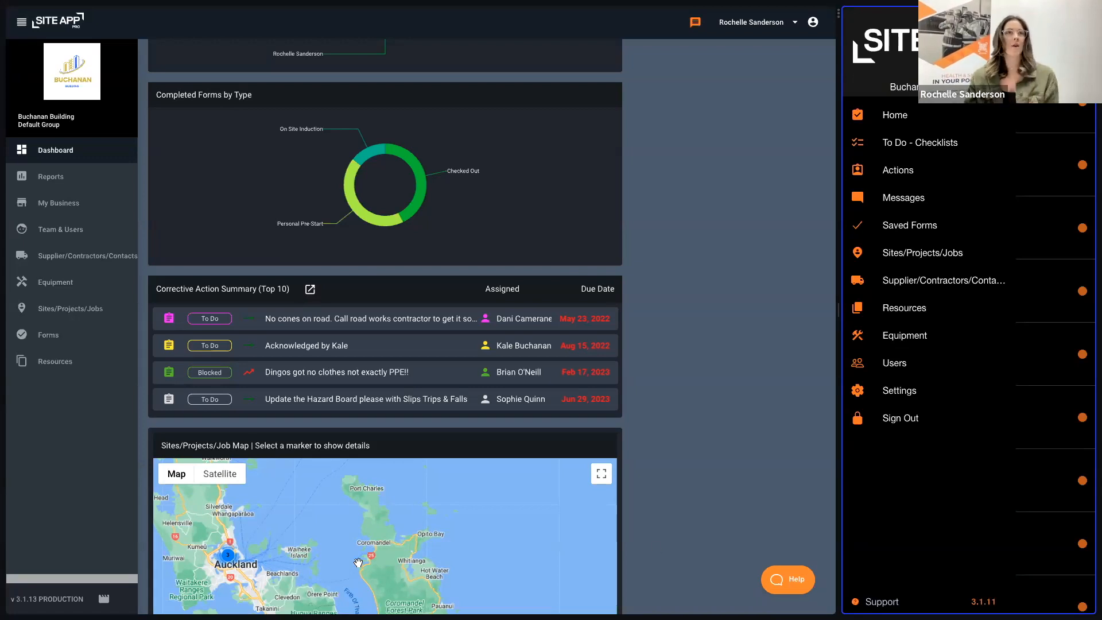
Step: Open the dashboard's Sites/Projects/Jobs list, sort it by name in ascending and descending order, and clear the sorting
left_click(84, 325)
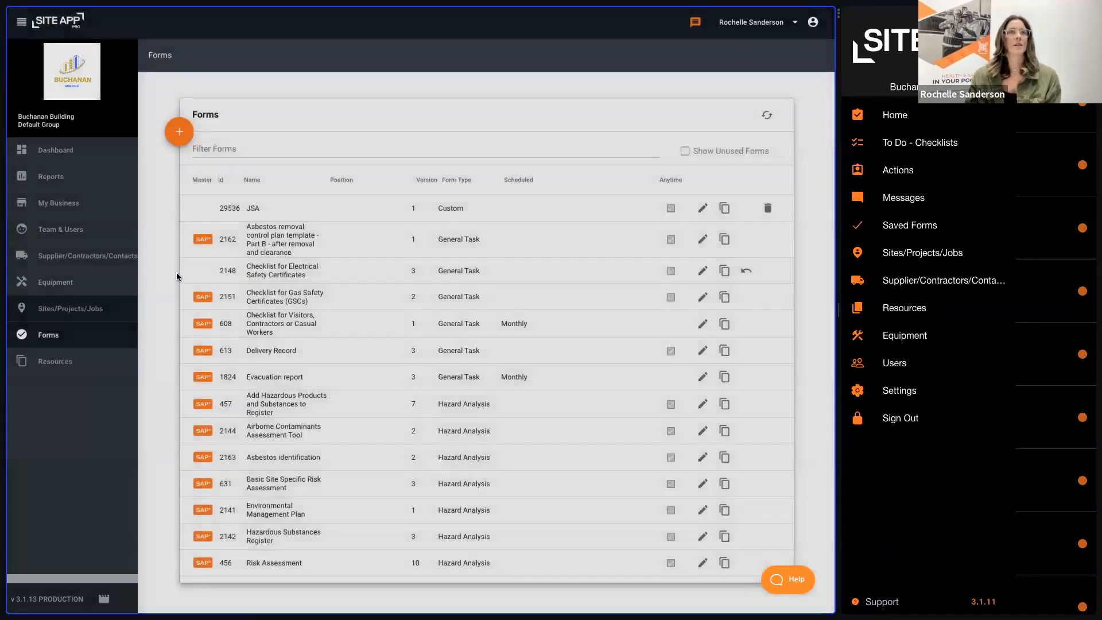
left_click(68, 307)
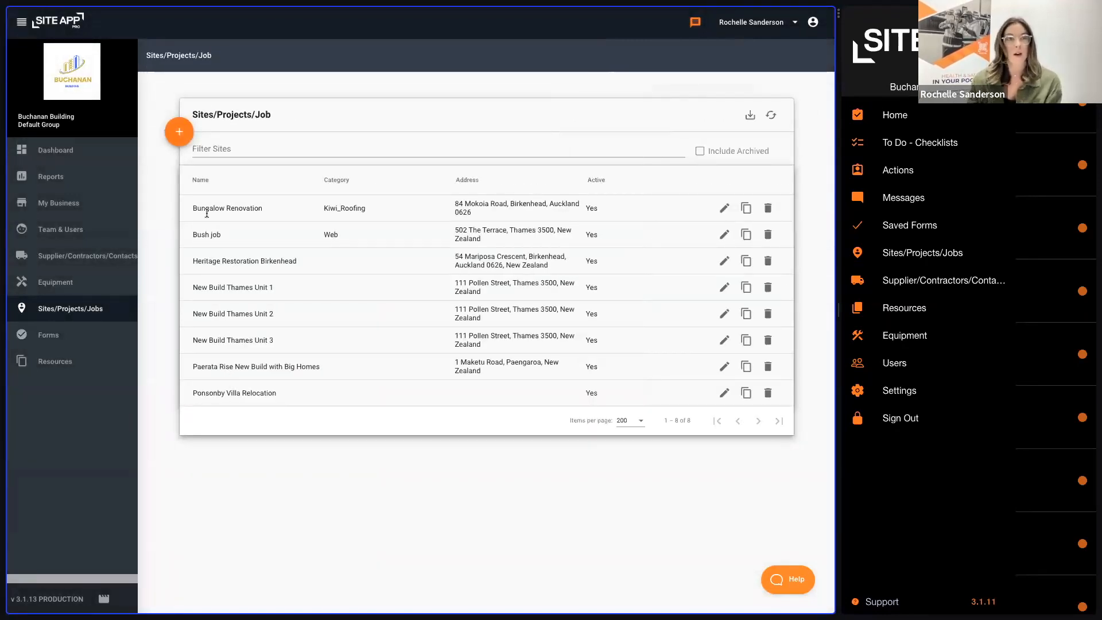
left_click(213, 186)
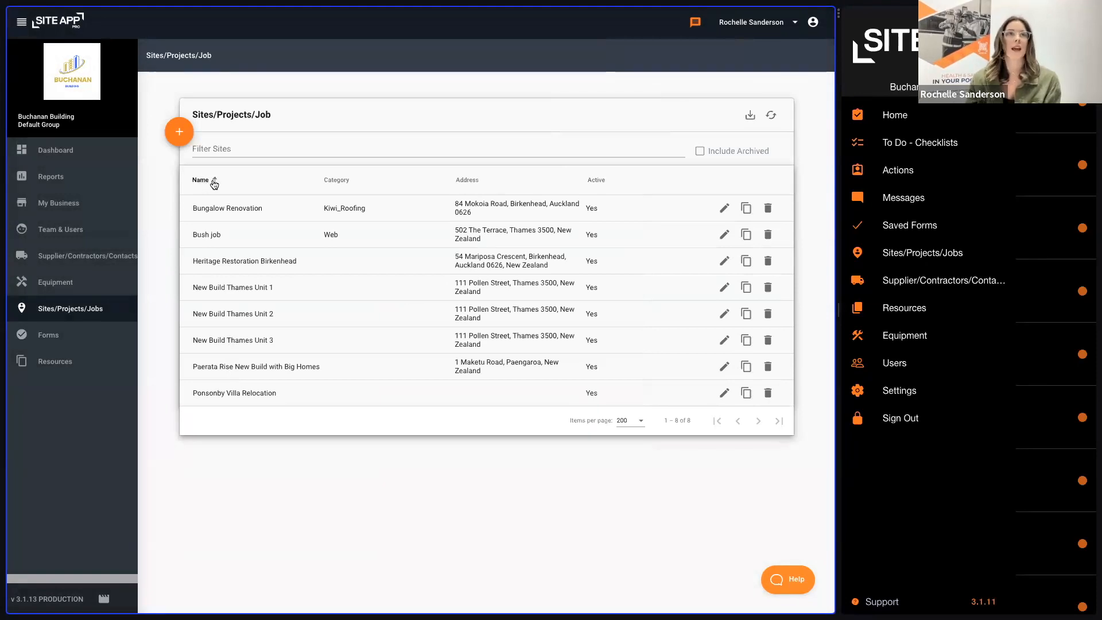
left_click(216, 185)
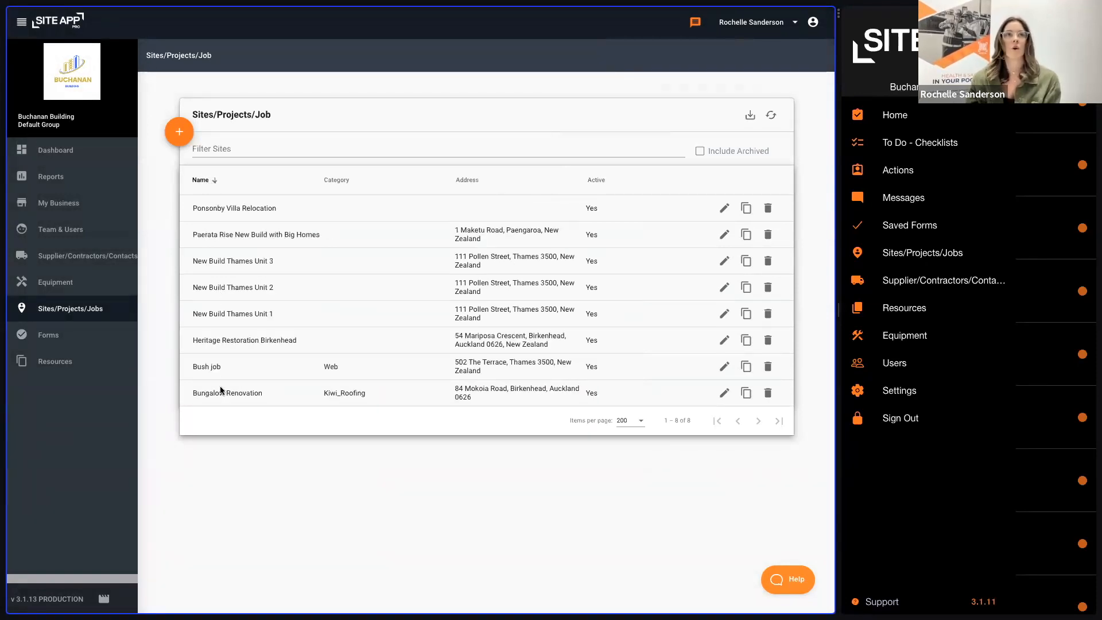
left_click(202, 181)
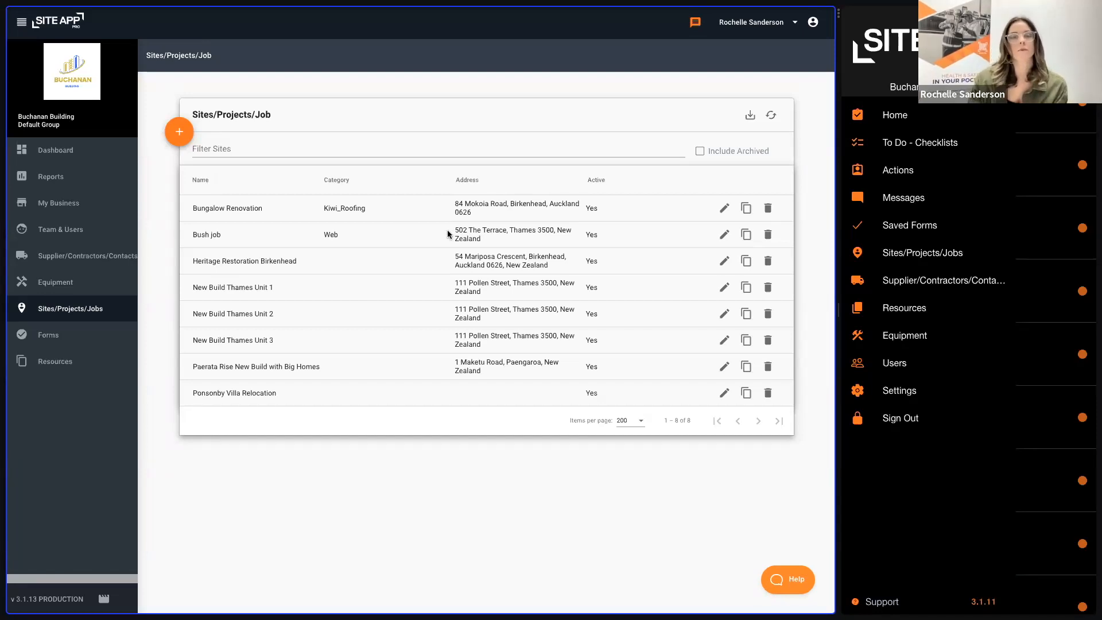
Step: Open the forms list and sort it by name in both directions, finishing with a descending sort by schedule
left_click(60, 340)
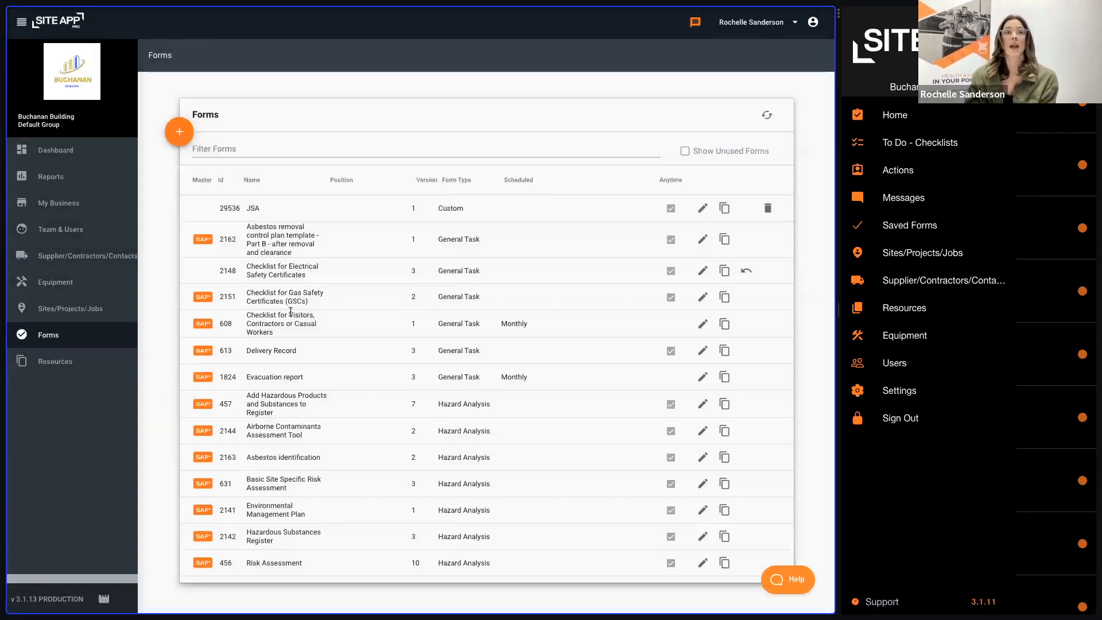
left_click(258, 181)
left_click(258, 181)
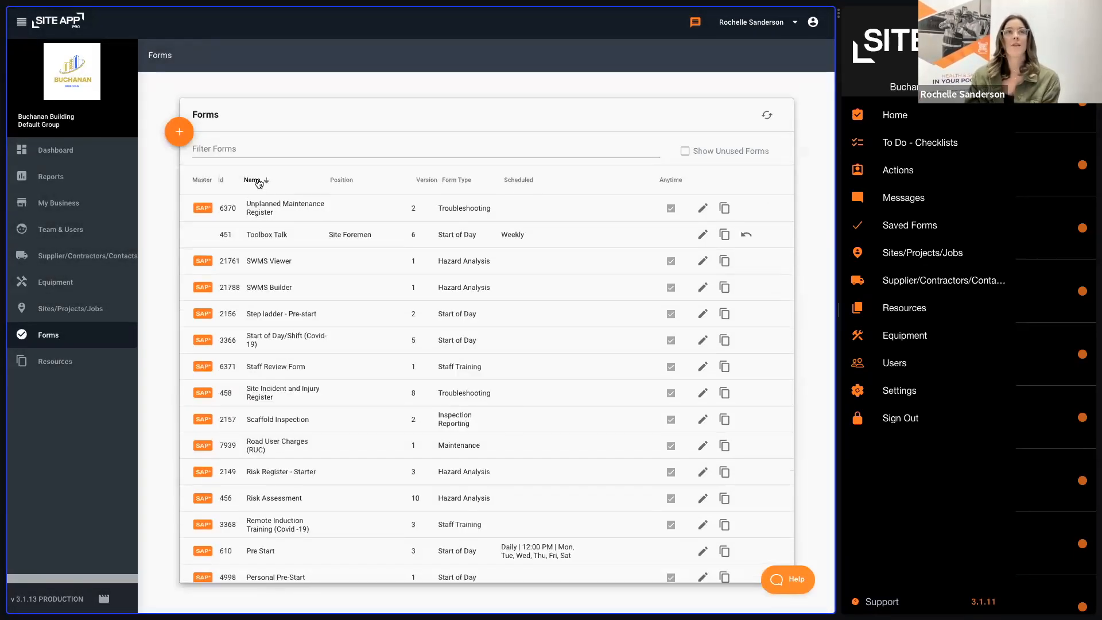
left_click(258, 181)
left_click(258, 181)
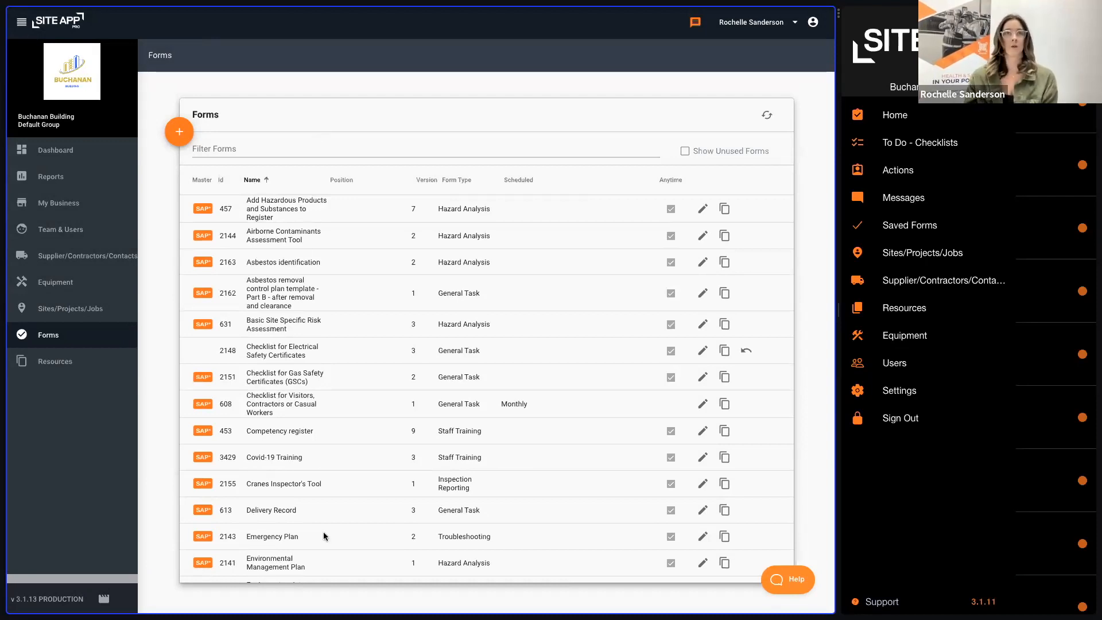
left_click(529, 182)
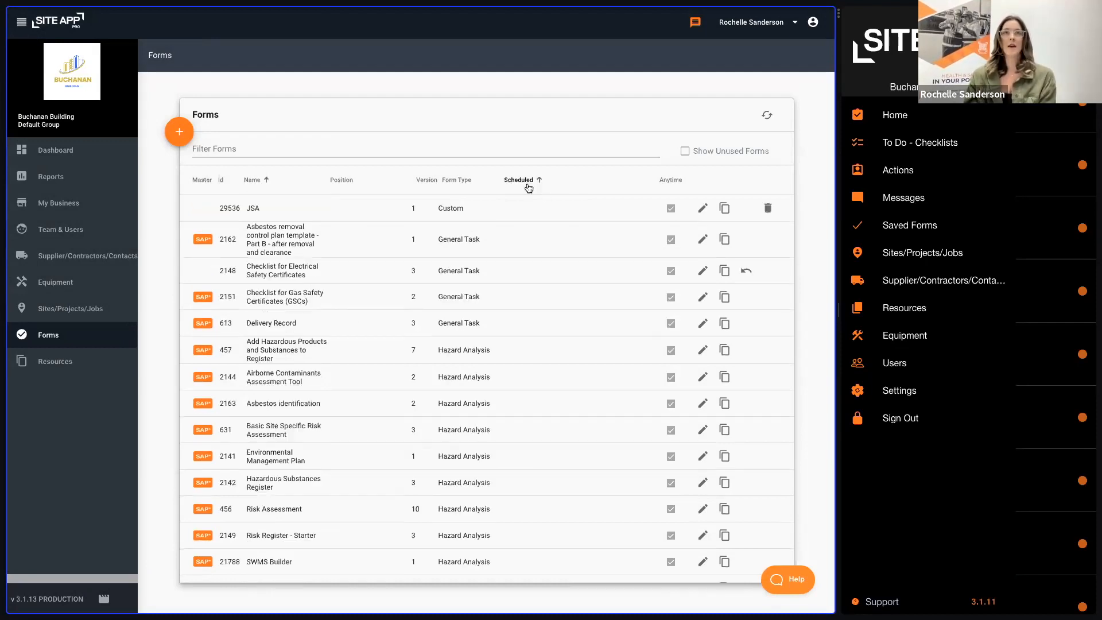
left_click(526, 181)
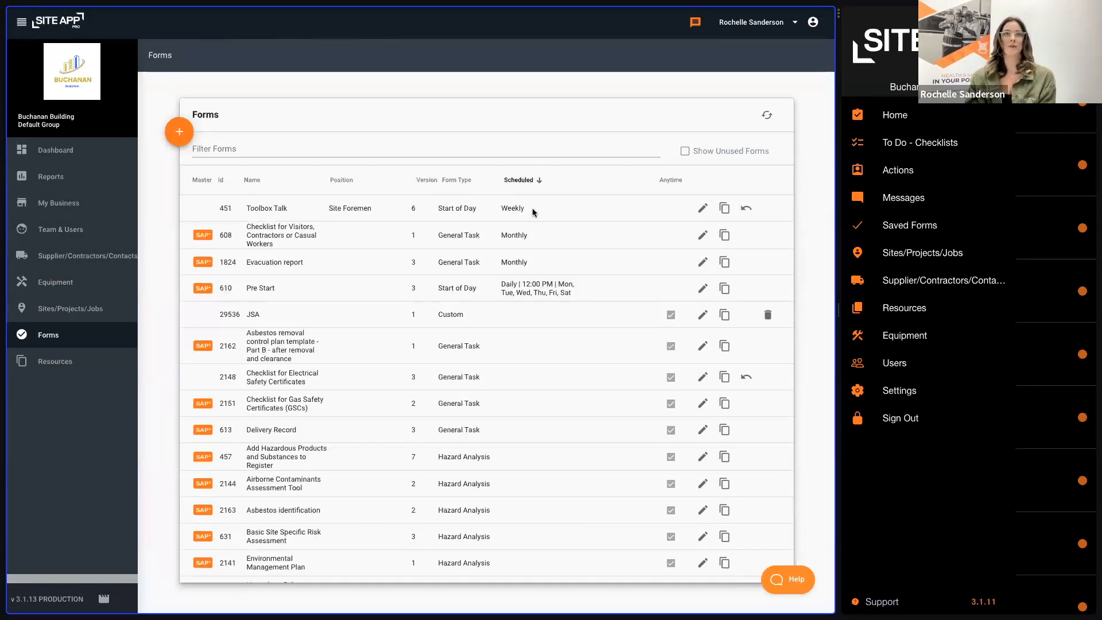